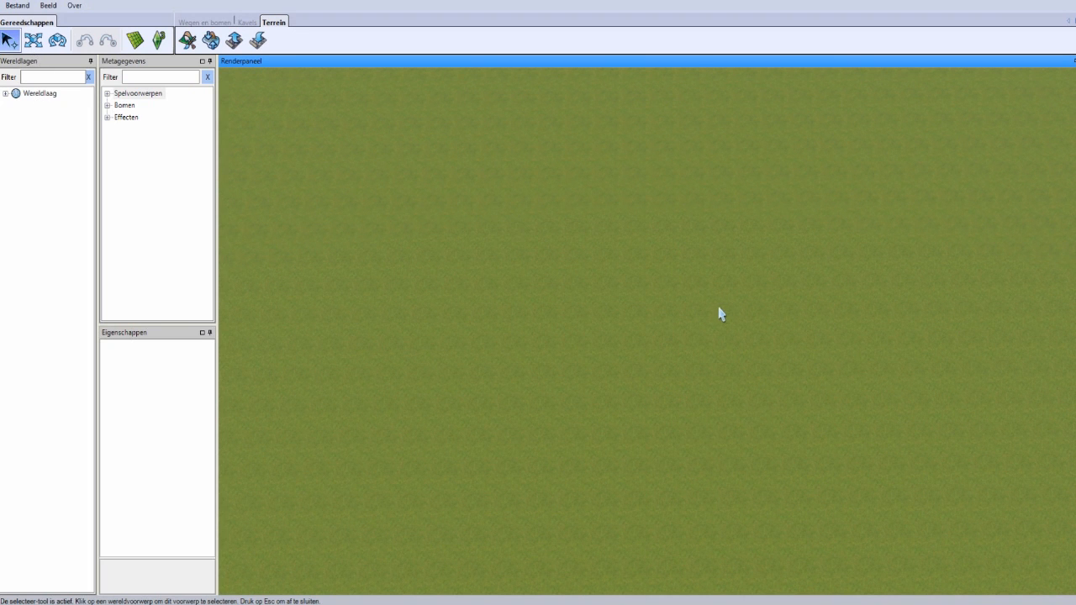
Look over the empty flat terrain and the tool sets for roads and trees, lots, and terrain.
{"action": "middle_click_drag", "start_coordinate": [677, 268], "coordinate": [743, 288]}
{"action": "left_click", "coordinate": [34, 42]}
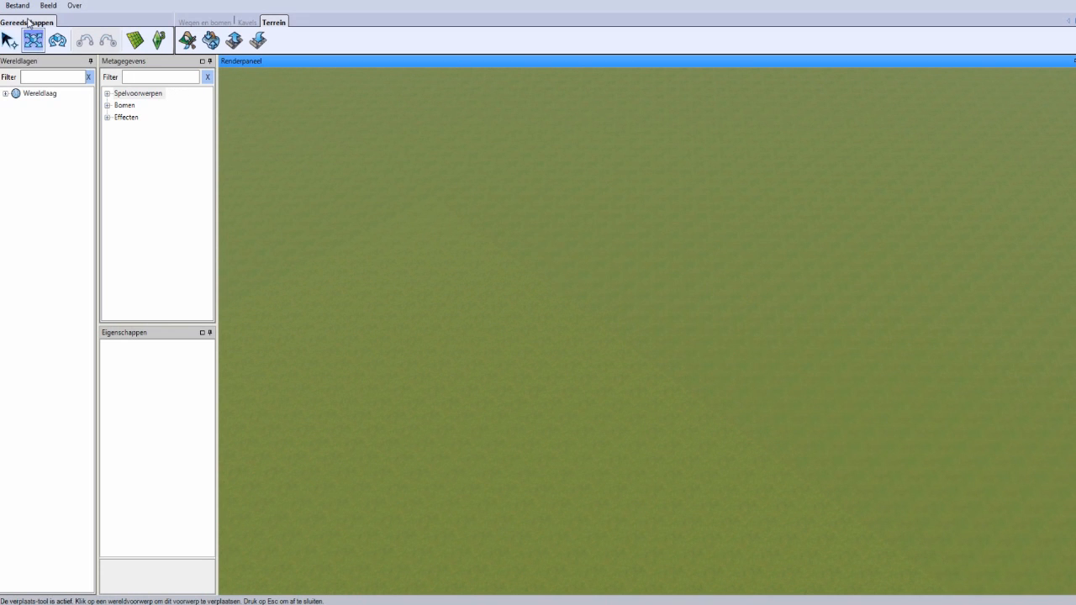
{"action": "left_click", "coordinate": [11, 38]}
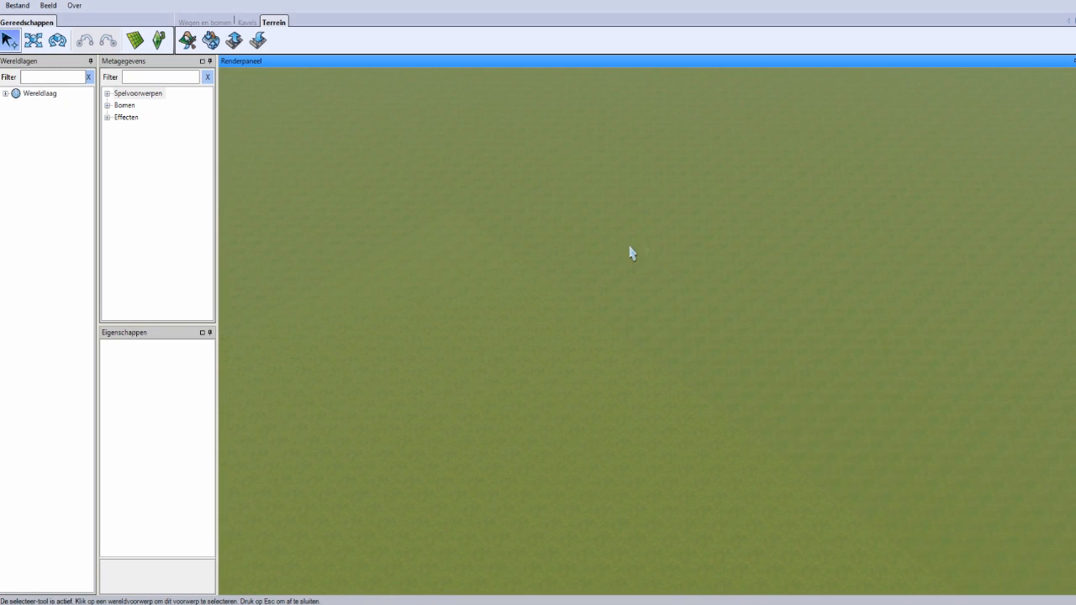
{"action": "key", "text": "Right"}
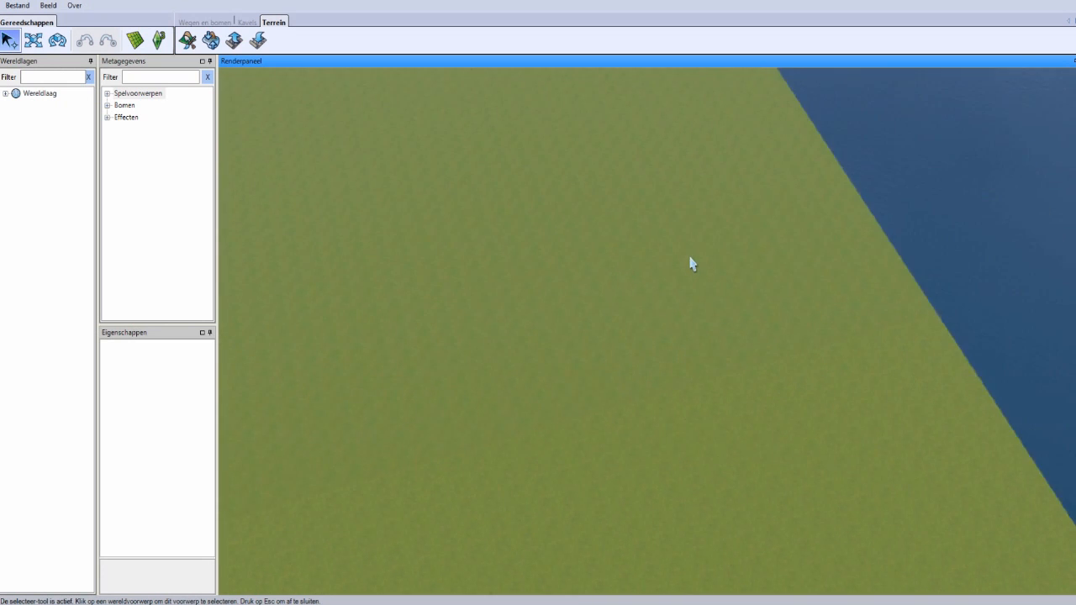
{"action": "key", "text": "Left"}
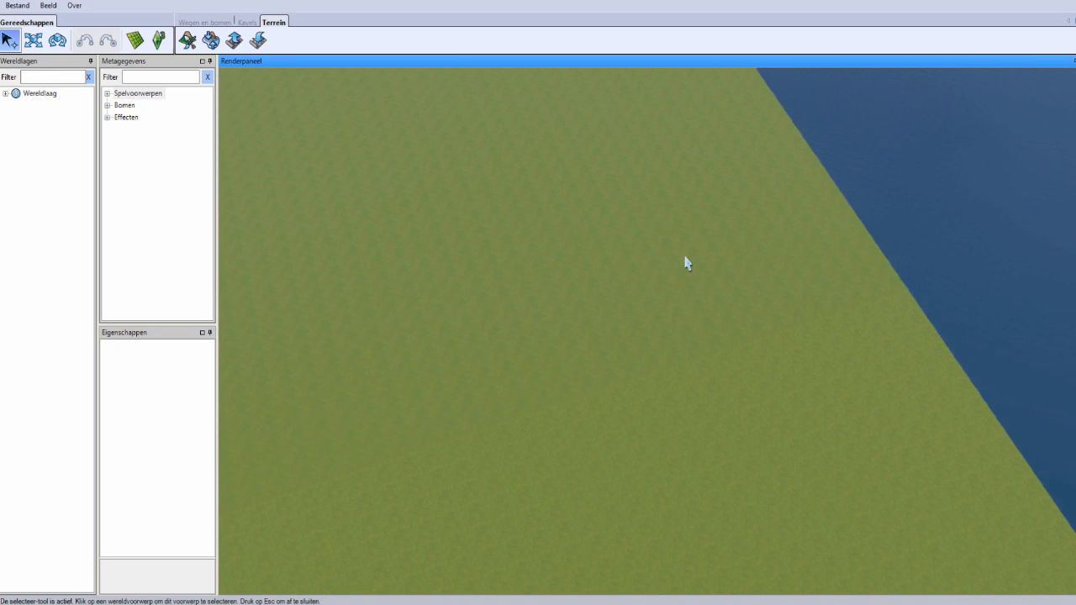
{"action": "key", "text": "Left"}
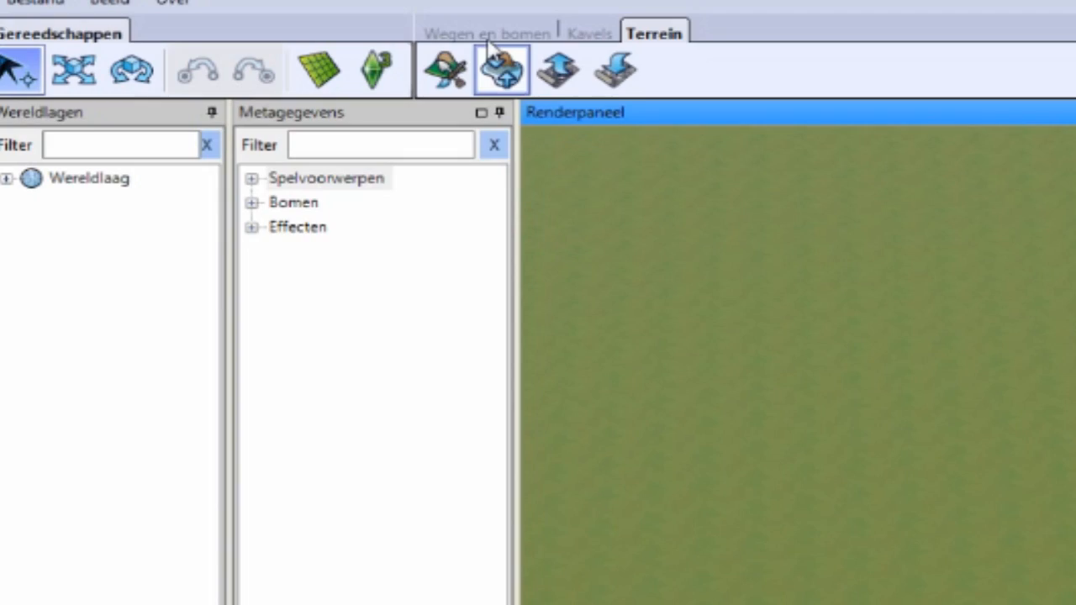
{"action": "left_click", "coordinate": [204, 23]}
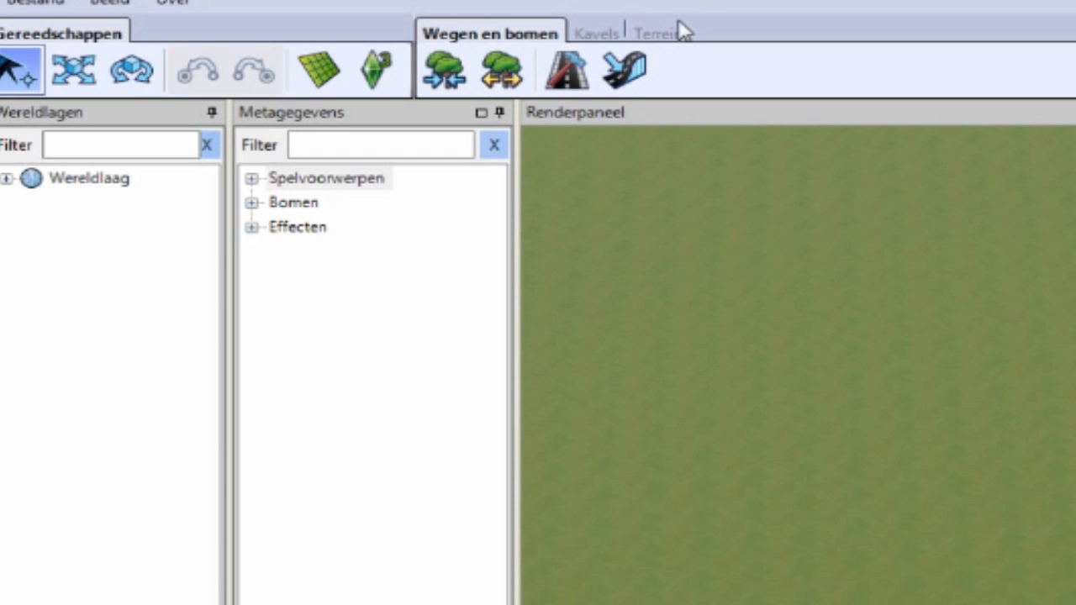
{"action": "left_click", "coordinate": [600, 37]}
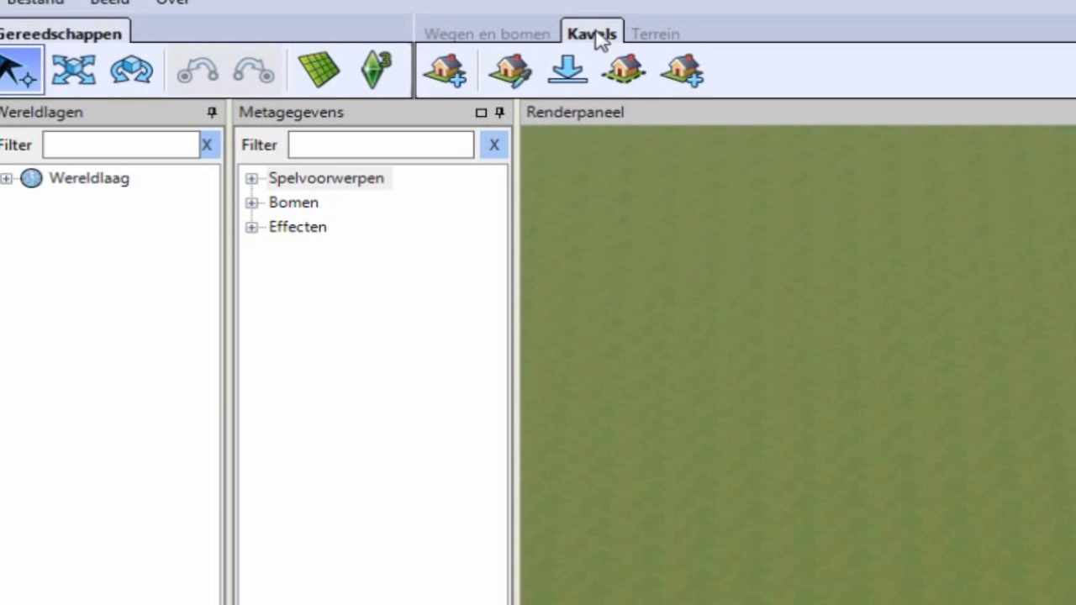
{"action": "left_click", "coordinate": [653, 35]}
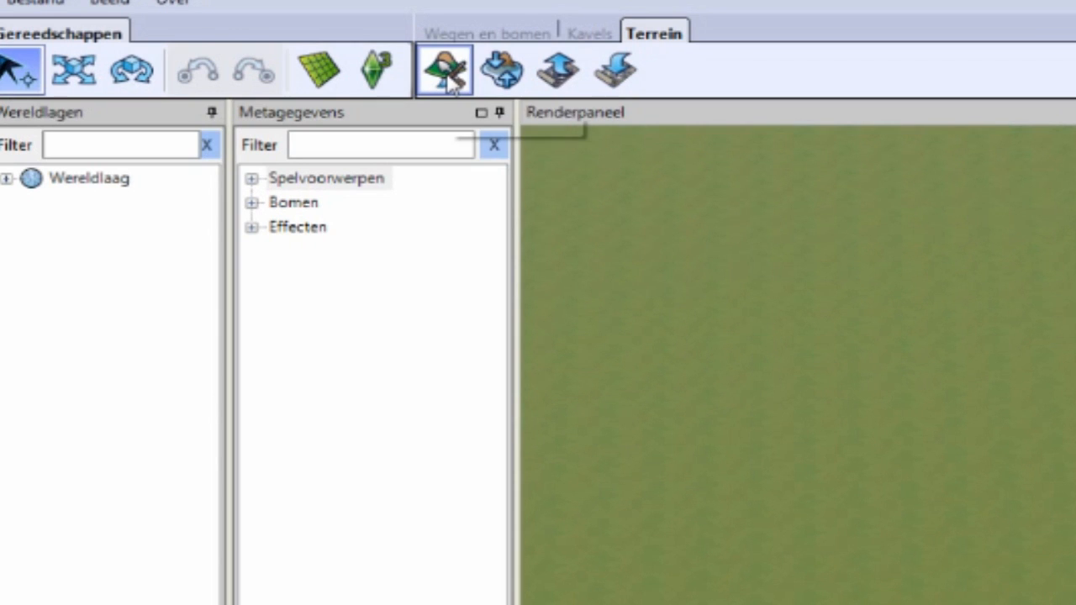
Start the terrain editing tool in shaping mode with the Berg brush and set the brush size to 29.
{"action": "left_click", "coordinate": [443, 71]}
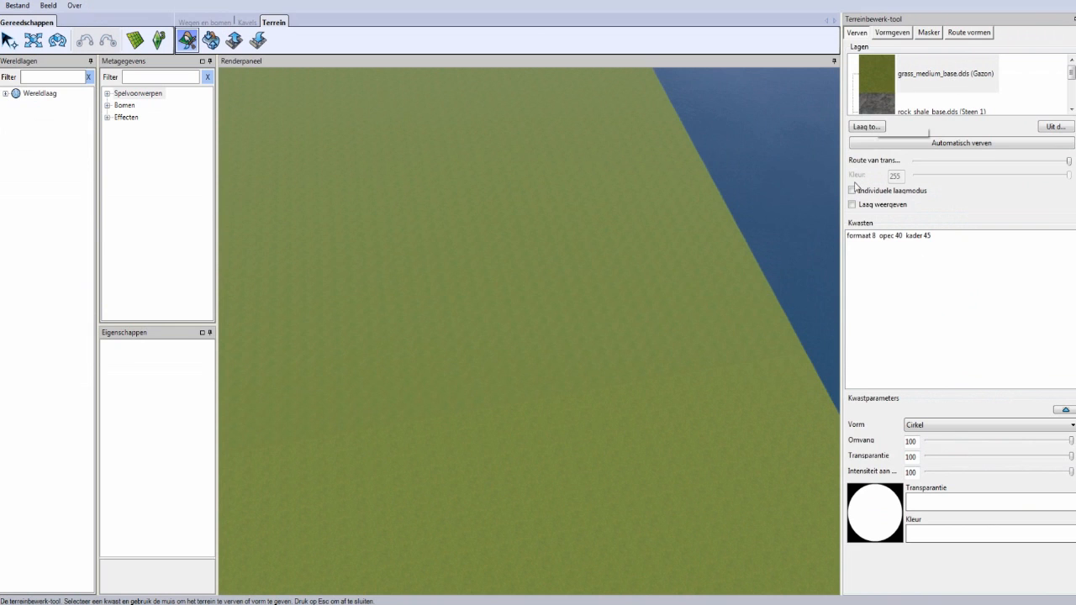
{"action": "left_click", "coordinate": [925, 34]}
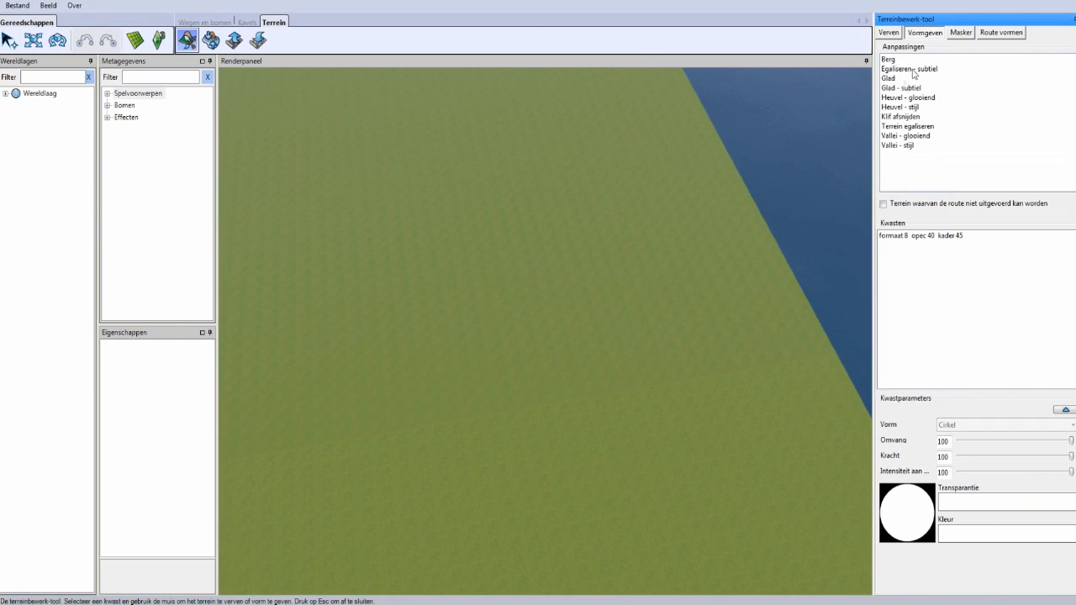
{"action": "scroll", "coordinate": [624, 214], "scroll_direction": "down", "scroll_amount": 2}
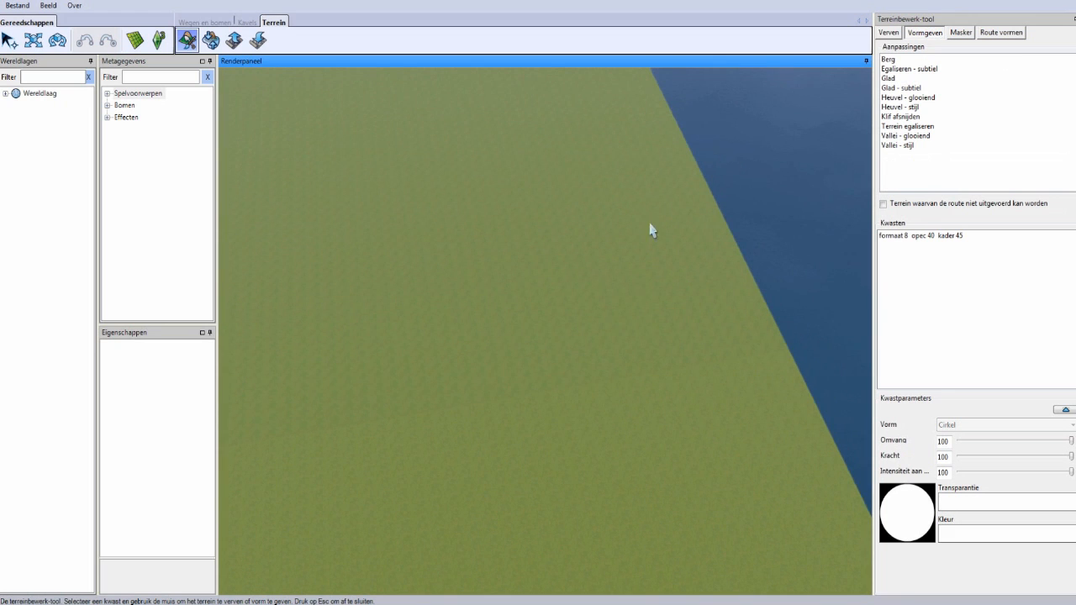
{"action": "left_click", "coordinate": [889, 60]}
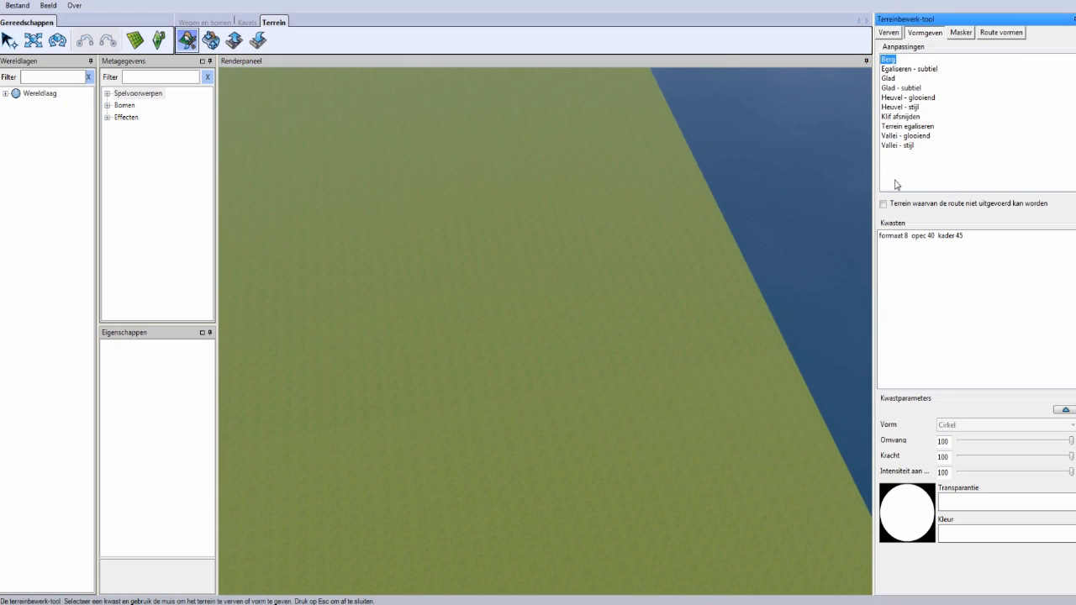
{"action": "left_click_drag", "start_coordinate": [1071, 440], "coordinate": [1006, 441]}
{"action": "scroll", "coordinate": [605, 385], "scroll_direction": "up", "scroll_amount": 5}
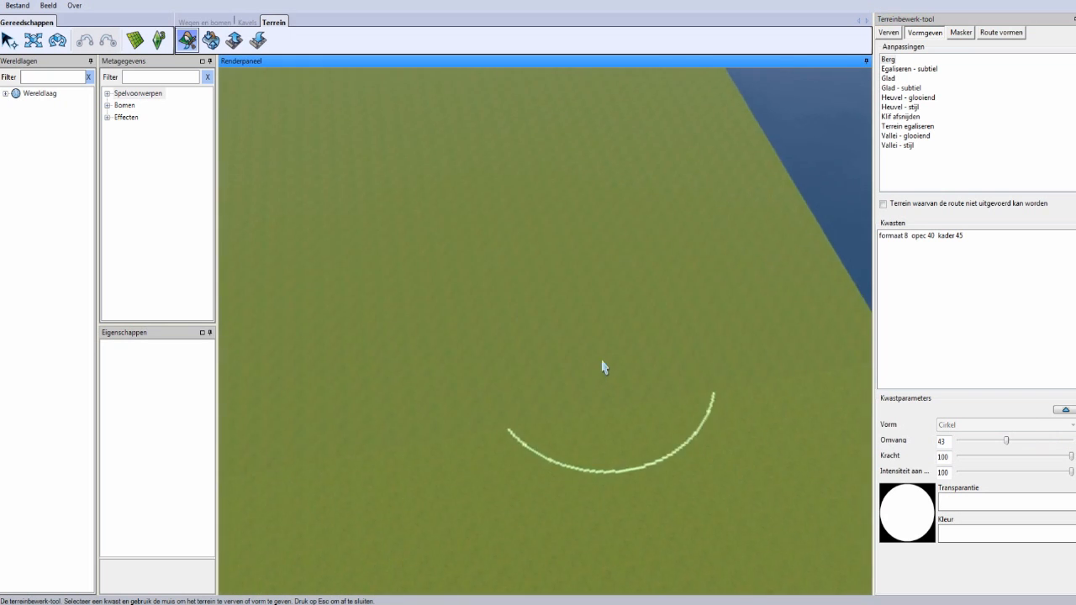
{"action": "left_click_drag", "start_coordinate": [1001, 442], "coordinate": [990, 443]}
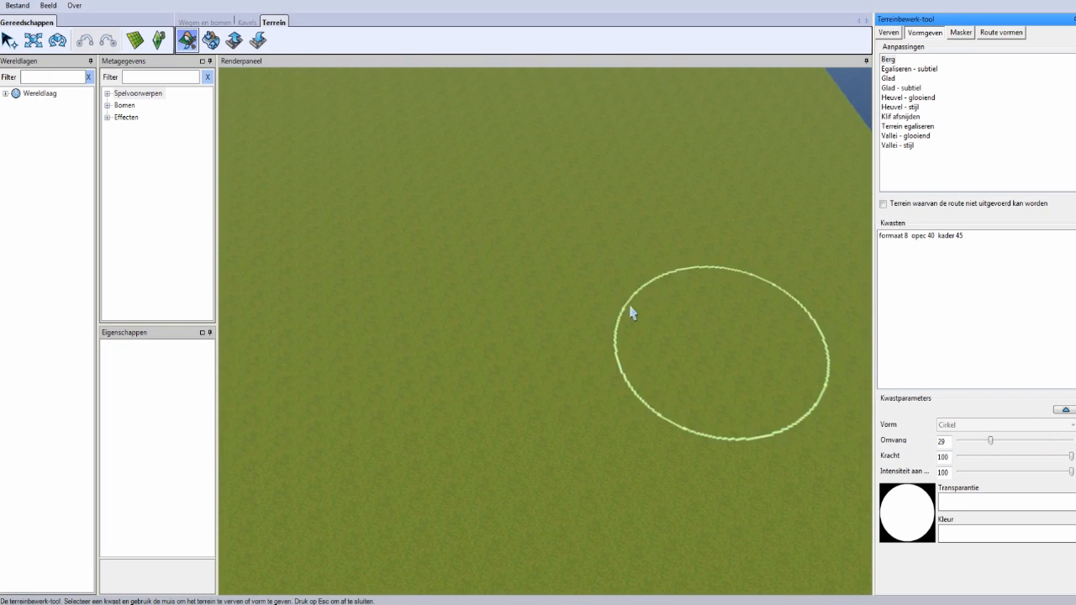
Raise a single steep peak and a broad multi-peaked mountain beside it with the Berg brush.
{"action": "left_click", "coordinate": [571, 225]}
{"action": "middle_click_drag", "start_coordinate": [577, 225], "coordinate": [530, 236]}
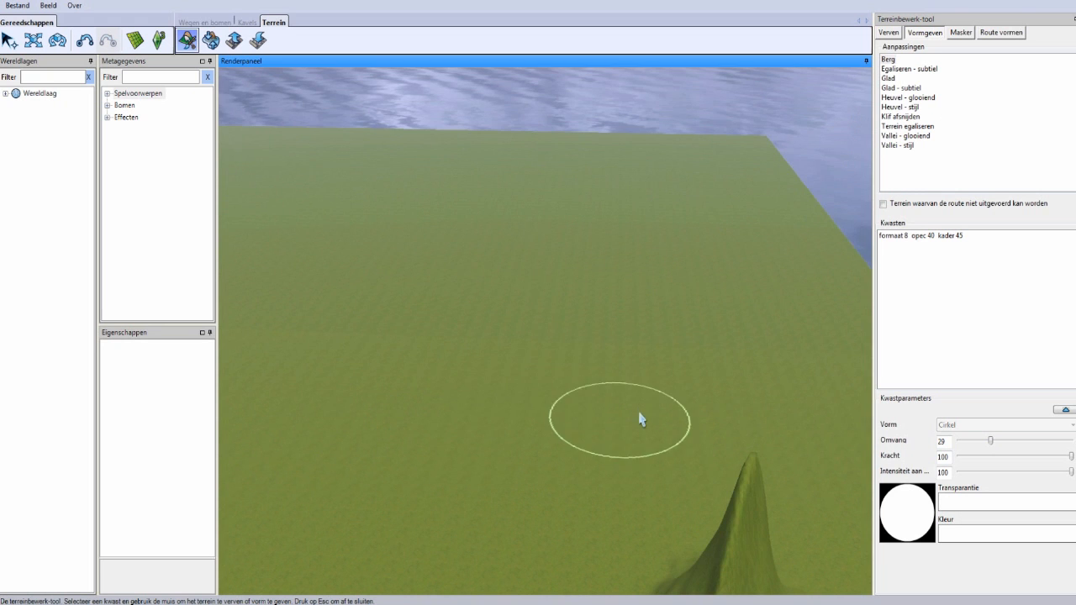
{"action": "middle_click_drag", "start_coordinate": [639, 412], "coordinate": [584, 407]}
{"action": "mouse_move", "coordinate": [409, 371]}
{"action": "left_mouse_down"}
{"action": "mouse_move", "coordinate": [560, 355]}
{"action": "mouse_move", "coordinate": [841, 428]}
{"action": "mouse_move", "coordinate": [822, 439]}
{"action": "left_mouse_up"}
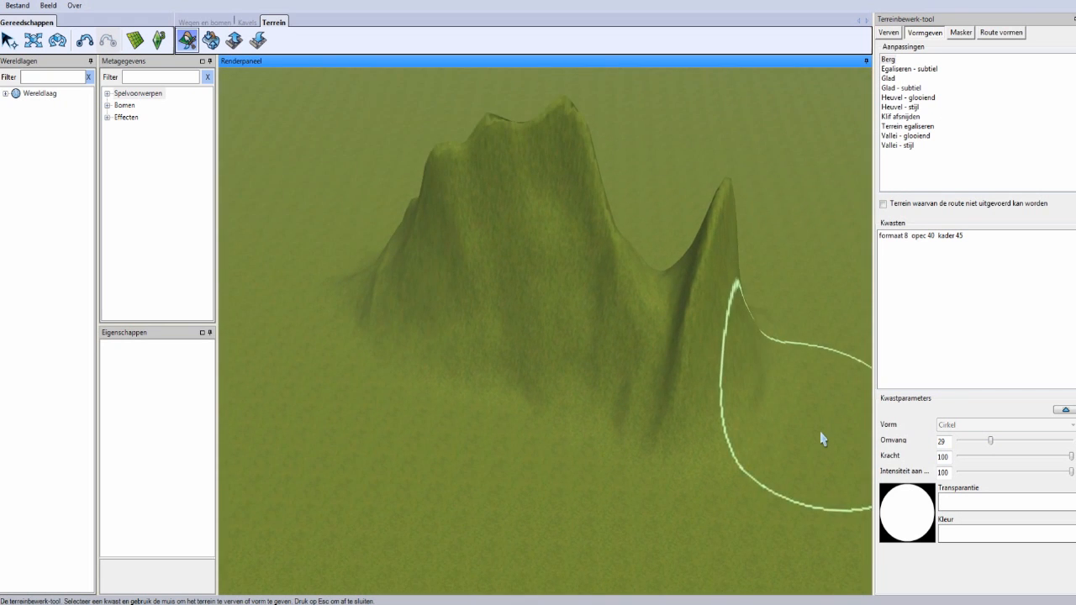
Flatten the smaller peak into a stepped plateau with Egaliseren - subtiel, enlarging the brush size to 37.
{"action": "left_click", "coordinate": [922, 72]}
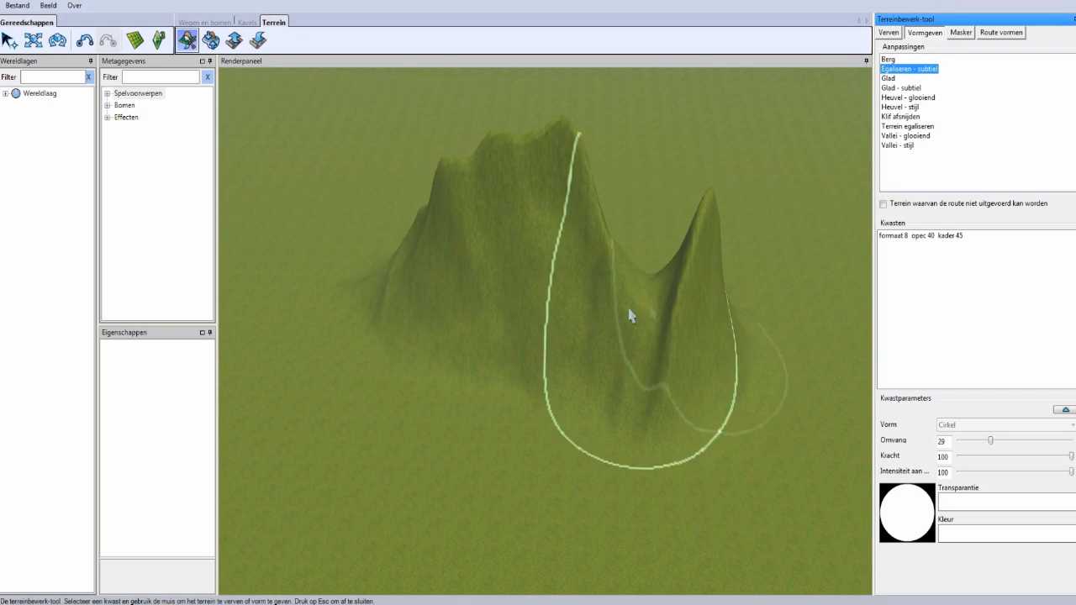
{"action": "mouse_move", "coordinate": [660, 283]}
{"action": "left_mouse_down"}
{"action": "mouse_move", "coordinate": [725, 297]}
{"action": "mouse_move", "coordinate": [706, 272]}
{"action": "mouse_move", "coordinate": [715, 284]}
{"action": "mouse_move", "coordinate": [723, 264]}
{"action": "mouse_move", "coordinate": [824, 335]}
{"action": "left_mouse_up"}
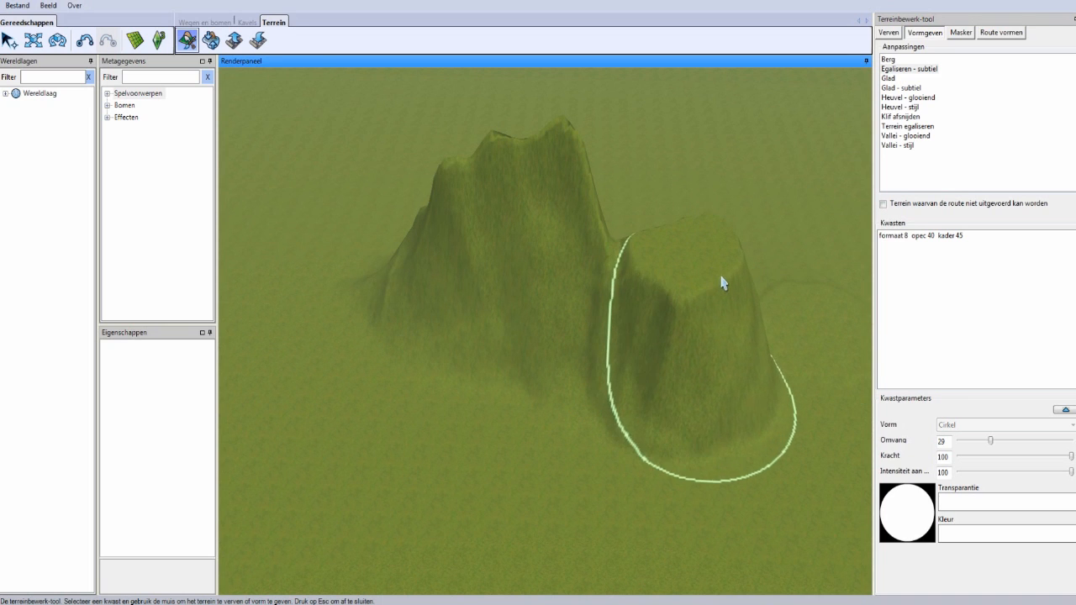
{"action": "mouse_move", "coordinate": [733, 328]}
{"action": "left_mouse_down"}
{"action": "mouse_move", "coordinate": [764, 432]}
{"action": "mouse_move", "coordinate": [763, 469]}
{"action": "mouse_move", "coordinate": [745, 470]}
{"action": "mouse_move", "coordinate": [751, 415]}
{"action": "left_mouse_up"}
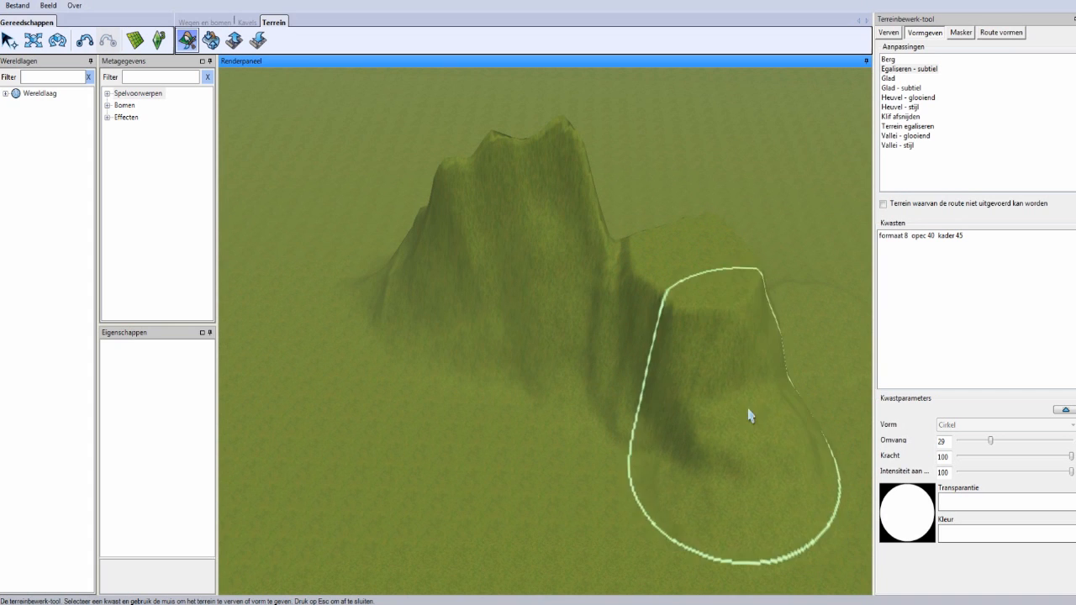
{"action": "left_click_drag", "start_coordinate": [993, 445], "coordinate": [1002, 445]}
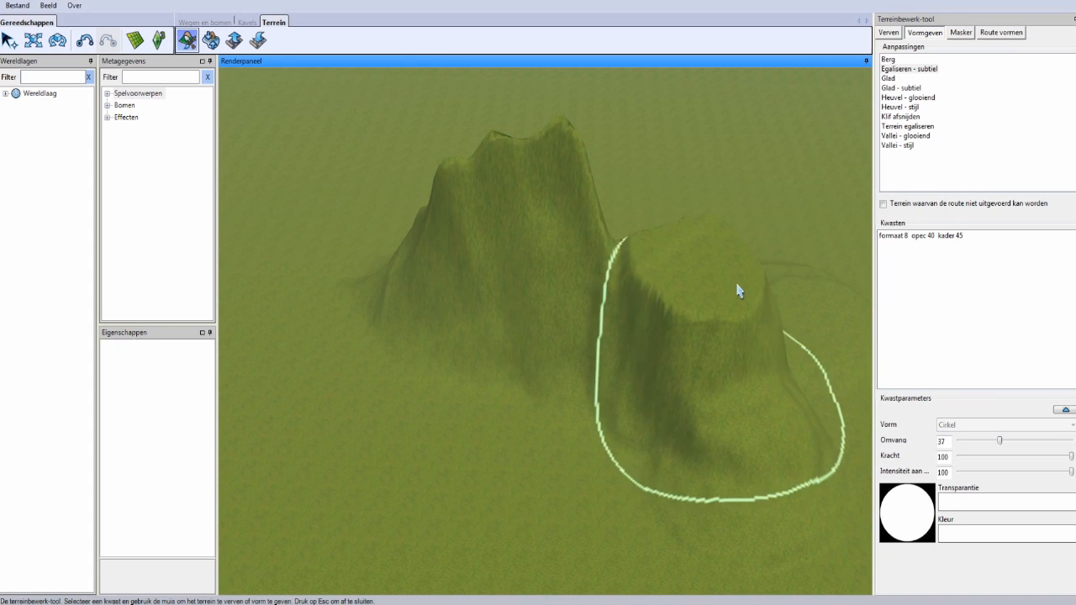
{"action": "mouse_move", "coordinate": [736, 283]}
{"action": "left_mouse_down"}
{"action": "mouse_move", "coordinate": [728, 300]}
{"action": "mouse_move", "coordinate": [742, 305]}
{"action": "mouse_move", "coordinate": [725, 288]}
{"action": "mouse_move", "coordinate": [720, 303]}
{"action": "mouse_move", "coordinate": [715, 284]}
{"action": "left_mouse_up"}
Smooth the jagged mountain and plateau with the Glad brush and refine them with Glad - subtiel.
{"action": "middle_click_drag", "start_coordinate": [732, 310], "coordinate": [747, 303]}
{"action": "left_click", "coordinate": [891, 87]}
{"action": "left_click", "coordinate": [890, 80]}
{"action": "mouse_move", "coordinate": [702, 425]}
{"action": "left_mouse_down"}
{"action": "mouse_move", "coordinate": [682, 439]}
{"action": "mouse_move", "coordinate": [598, 412]}
{"action": "mouse_move", "coordinate": [505, 283]}
{"action": "mouse_move", "coordinate": [435, 264]}
{"action": "mouse_move", "coordinate": [395, 301]}
{"action": "left_mouse_up"}
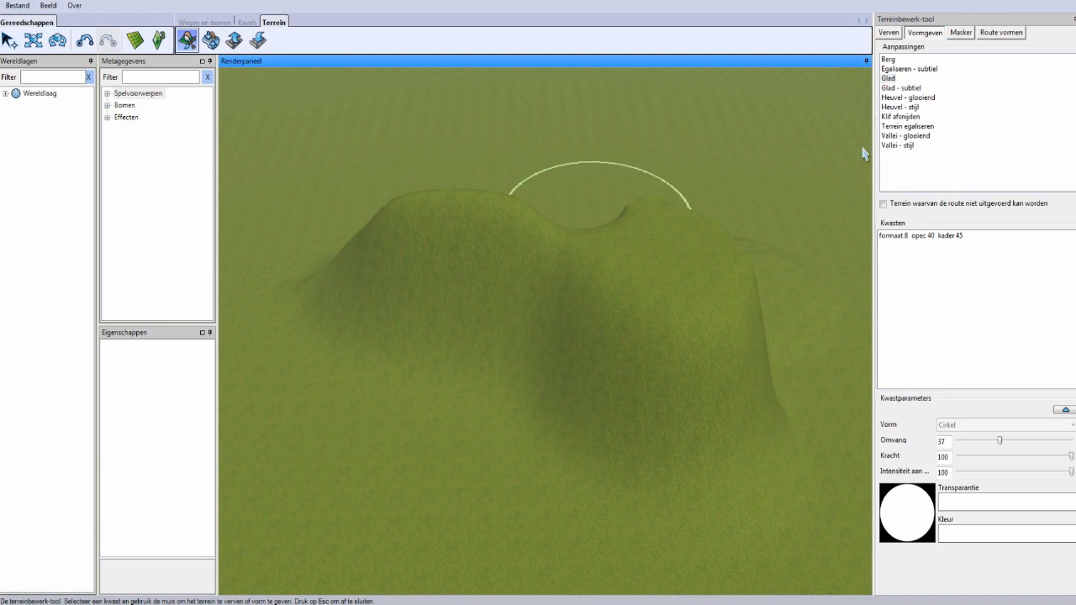
{"action": "left_click", "coordinate": [901, 88]}
{"action": "mouse_move", "coordinate": [618, 295]}
{"action": "left_mouse_down"}
{"action": "mouse_move", "coordinate": [583, 342]}
{"action": "mouse_move", "coordinate": [637, 252]}
{"action": "mouse_move", "coordinate": [748, 305]}
{"action": "mouse_move", "coordinate": [767, 258]}
{"action": "mouse_move", "coordinate": [692, 303]}
{"action": "mouse_move", "coordinate": [555, 314]}
{"action": "left_mouse_up"}
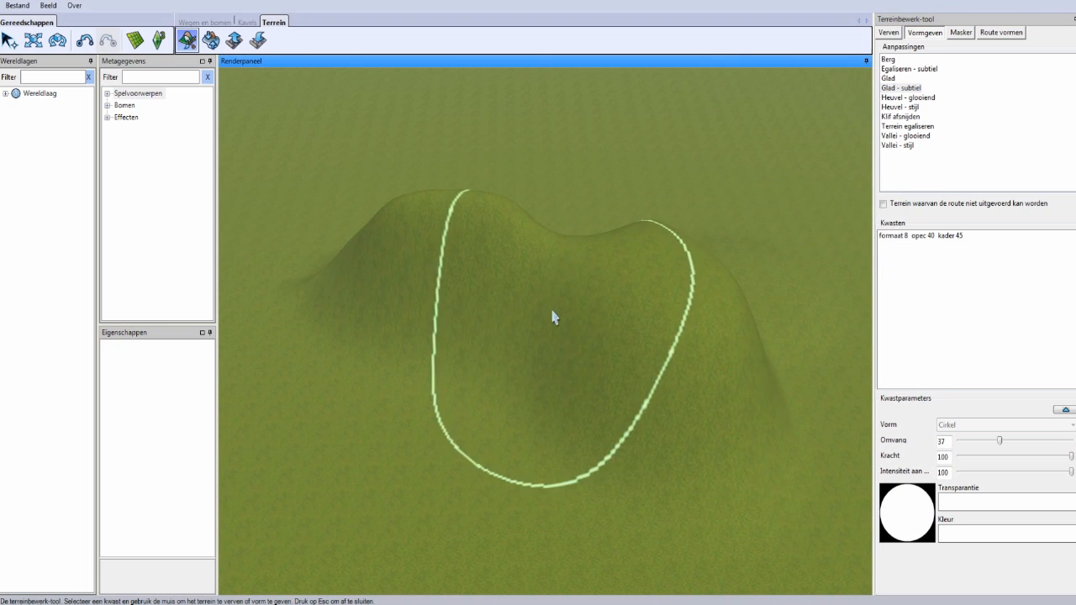
Raise a row of gentle hills on the flat ground beside the mountain with Heuvel - glooiend.
{"action": "left_click", "coordinate": [898, 98]}
{"action": "mouse_move", "coordinate": [695, 251]}
{"action": "right_mouse_down"}
{"action": "mouse_move", "coordinate": [697, 260]}
{"action": "mouse_move", "coordinate": [646, 256]}
{"action": "mouse_move", "coordinate": [454, 218]}
{"action": "right_mouse_up"}
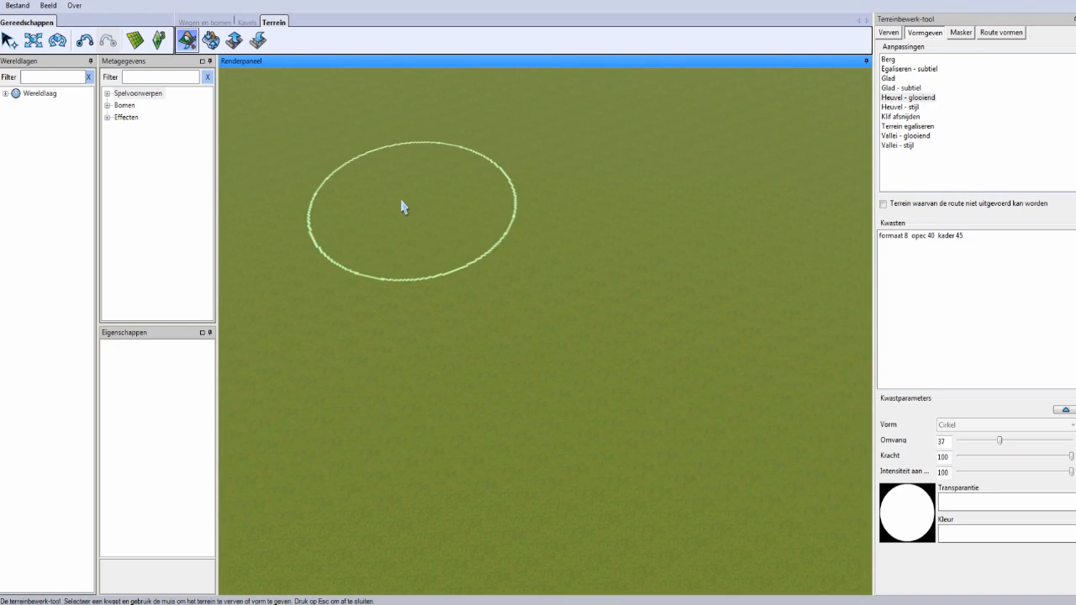
{"action": "mouse_move", "coordinate": [471, 180]}
{"action": "left_mouse_down"}
{"action": "mouse_move", "coordinate": [581, 182]}
{"action": "mouse_move", "coordinate": [495, 221]}
{"action": "mouse_move", "coordinate": [474, 149]}
{"action": "mouse_move", "coordinate": [656, 151]}
{"action": "mouse_move", "coordinate": [678, 211]}
{"action": "mouse_move", "coordinate": [718, 236]}
{"action": "mouse_move", "coordinate": [698, 168]}
{"action": "mouse_move", "coordinate": [797, 138]}
{"action": "left_mouse_up"}
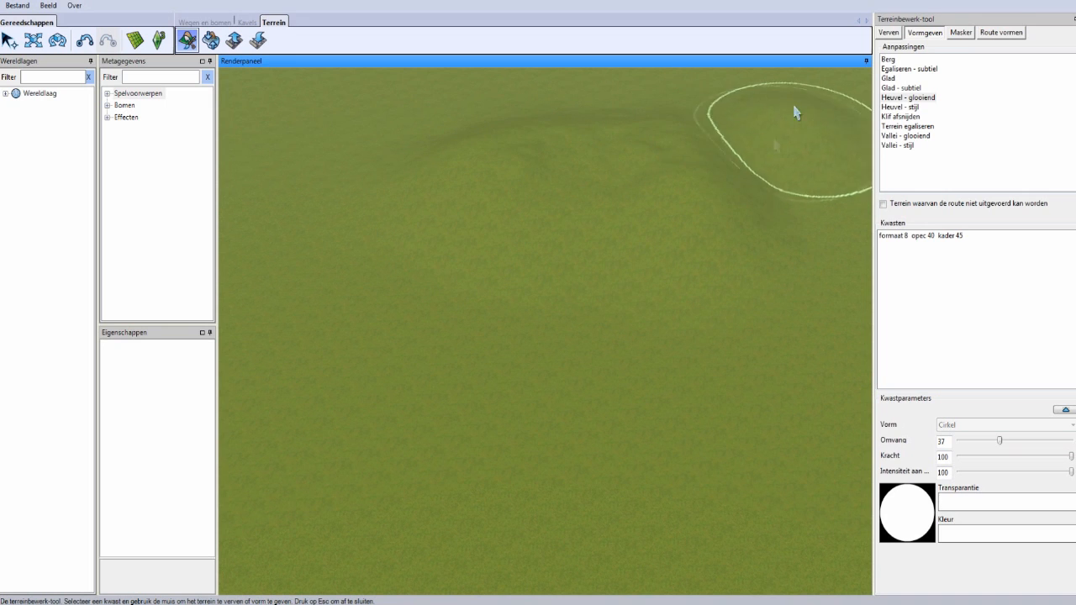
{"action": "left_click", "coordinate": [889, 60]}
{"action": "mouse_move", "coordinate": [361, 168]}
{"action": "left_mouse_down"}
{"action": "mouse_move", "coordinate": [343, 163]}
{"action": "mouse_move", "coordinate": [413, 207]}
{"action": "mouse_move", "coordinate": [401, 168]}
{"action": "mouse_move", "coordinate": [317, 188]}
{"action": "mouse_move", "coordinate": [547, 250]}
{"action": "left_mouse_up"}
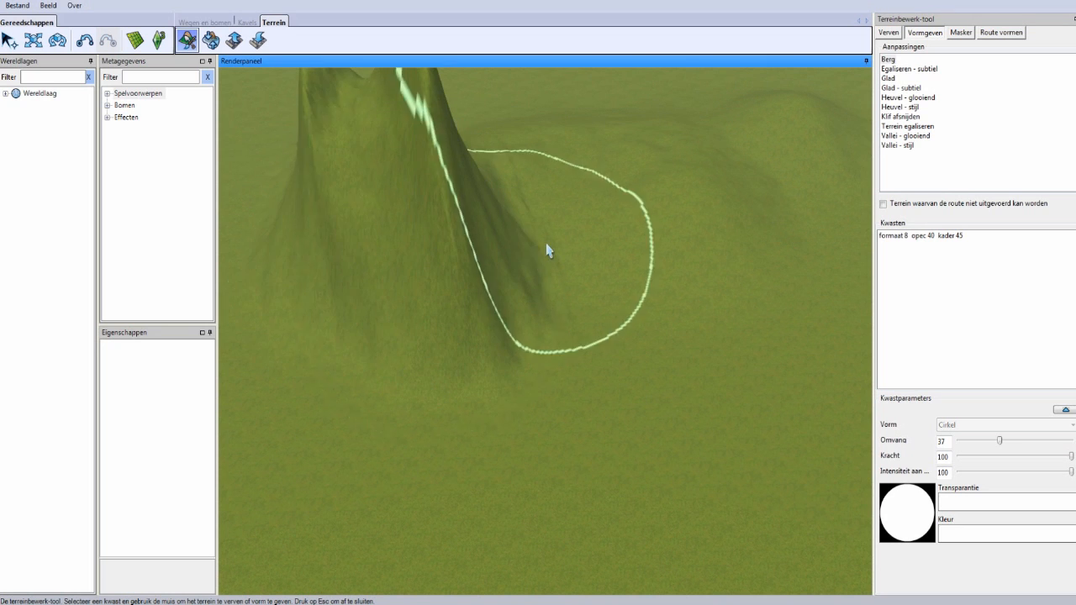
{"action": "key", "text": "ctrl+z"}
Build up steeper slopes on the smoothed mountain with the Heuvel - stijl brush.
{"action": "left_click", "coordinate": [904, 110]}
{"action": "mouse_move", "coordinate": [605, 252]}
{"action": "left_mouse_down"}
{"action": "mouse_move", "coordinate": [620, 255]}
{"action": "mouse_move", "coordinate": [485, 240]}
{"action": "mouse_move", "coordinate": [464, 351]}
{"action": "mouse_move", "coordinate": [672, 287]}
{"action": "left_mouse_up"}
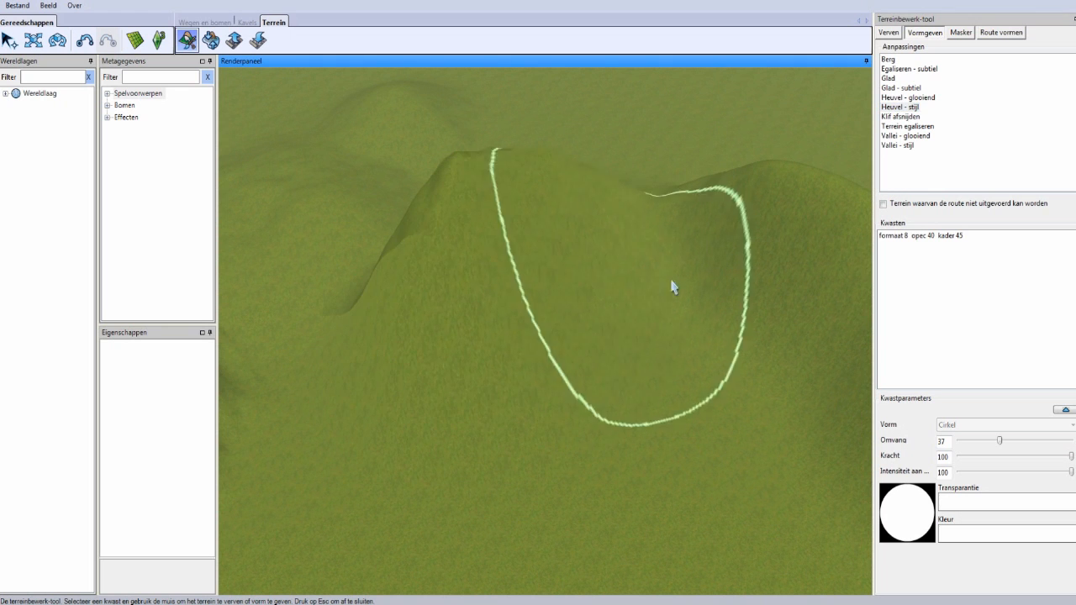
{"action": "middle_click_drag", "start_coordinate": [632, 395], "coordinate": [627, 396]}
{"action": "scroll", "coordinate": [627, 396], "scroll_direction": "down", "scroll_amount": 3}
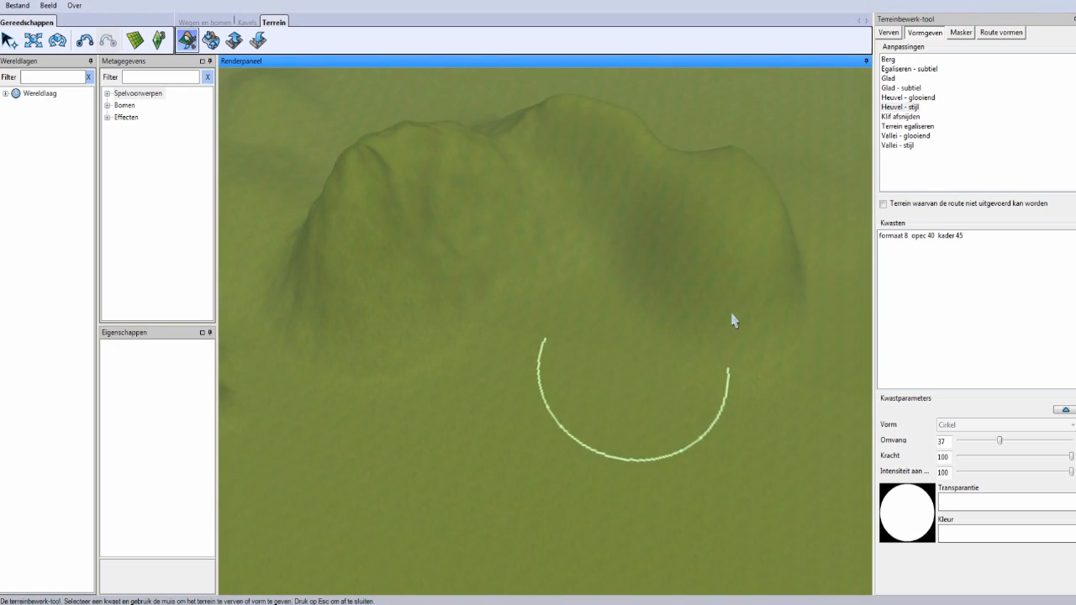
Cut cliff edges into the rounded hill and the slope in front of the mountain with Klif afsnijden.
{"action": "left_click", "coordinate": [900, 117]}
{"action": "middle_click_drag", "start_coordinate": [682, 227], "coordinate": [684, 228]}
{"action": "mouse_move", "coordinate": [654, 191]}
{"action": "left_mouse_down"}
{"action": "mouse_move", "coordinate": [681, 209]}
{"action": "mouse_move", "coordinate": [707, 174]}
{"action": "mouse_move", "coordinate": [659, 174]}
{"action": "mouse_move", "coordinate": [647, 199]}
{"action": "left_mouse_up"}
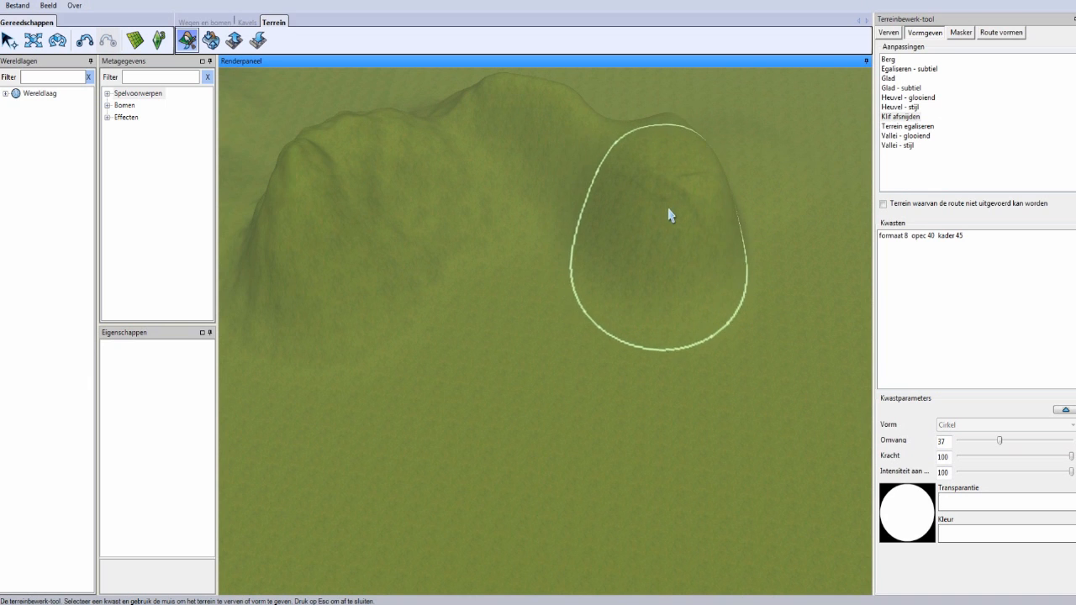
{"action": "mouse_move", "coordinate": [528, 302]}
{"action": "left_mouse_down"}
{"action": "mouse_move", "coordinate": [498, 338]}
{"action": "mouse_move", "coordinate": [560, 313]}
{"action": "mouse_move", "coordinate": [483, 383]}
{"action": "left_mouse_up"}
{"action": "scroll", "coordinate": [533, 410], "scroll_direction": "up", "scroll_amount": 5}
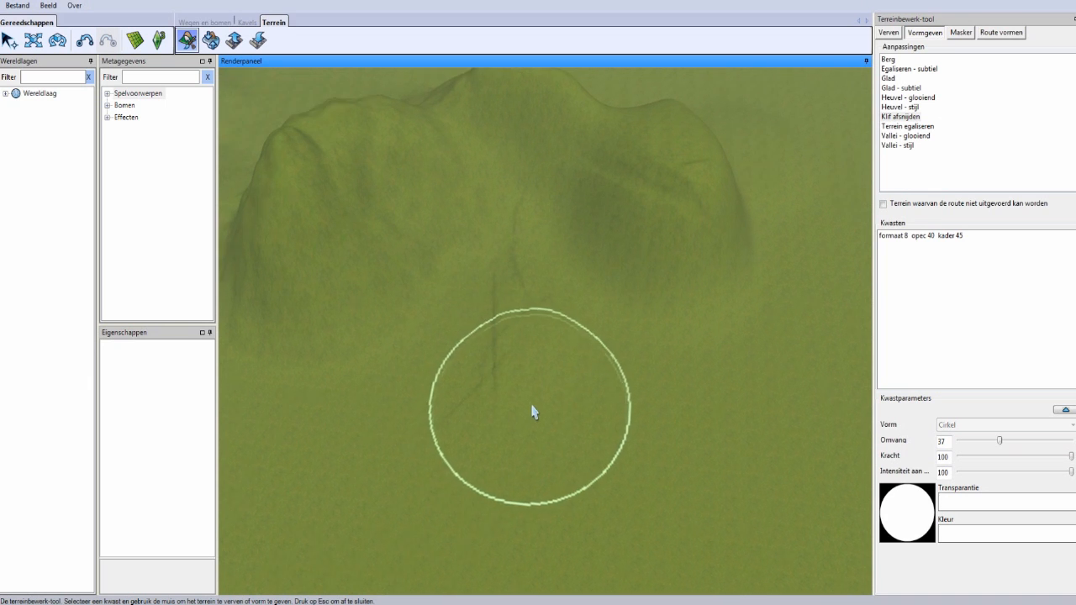
Carve the mountain's tall front slope into a steep cliff with sharp peaks, using Klif afsnijden.
{"action": "middle_click_drag", "start_coordinate": [529, 348], "coordinate": [501, 323]}
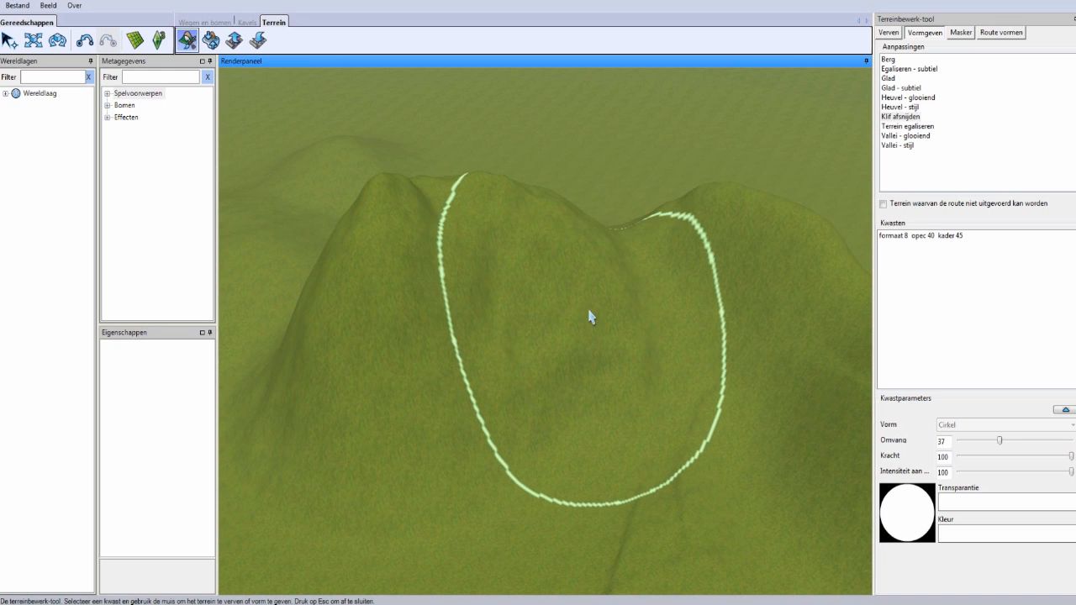
{"action": "mouse_move", "coordinate": [531, 279]}
{"action": "left_mouse_down"}
{"action": "mouse_move", "coordinate": [606, 313]}
{"action": "mouse_move", "coordinate": [493, 250]}
{"action": "mouse_move", "coordinate": [589, 300]}
{"action": "mouse_move", "coordinate": [485, 275]}
{"action": "mouse_move", "coordinate": [510, 281]}
{"action": "mouse_move", "coordinate": [509, 224]}
{"action": "mouse_move", "coordinate": [491, 323]}
{"action": "left_mouse_up"}
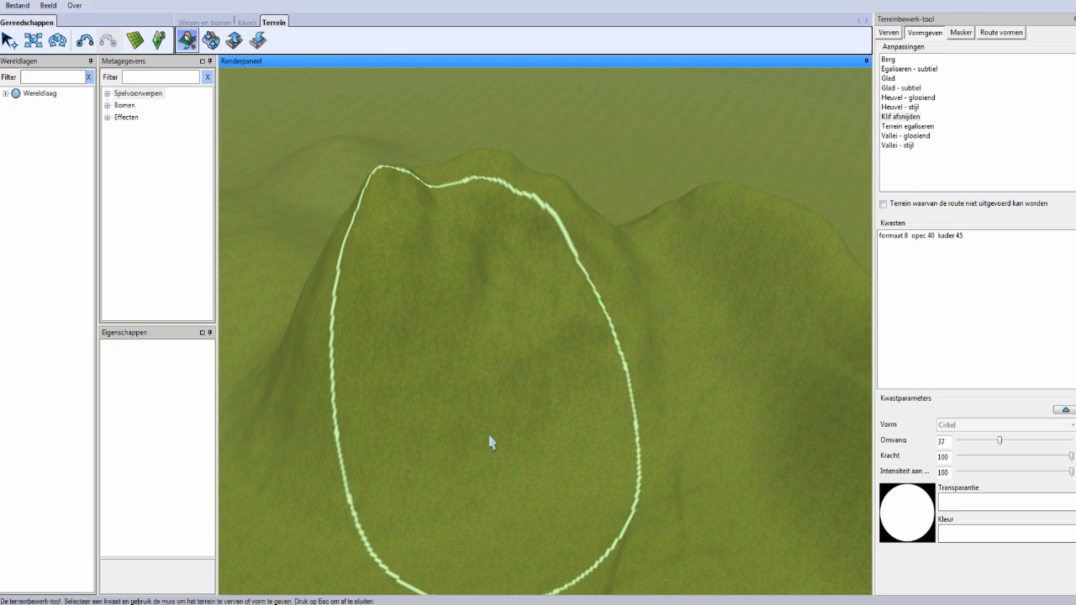
{"action": "left_click", "coordinate": [905, 128]}
{"action": "middle_click_drag", "start_coordinate": [846, 156], "coordinate": [458, 279]}
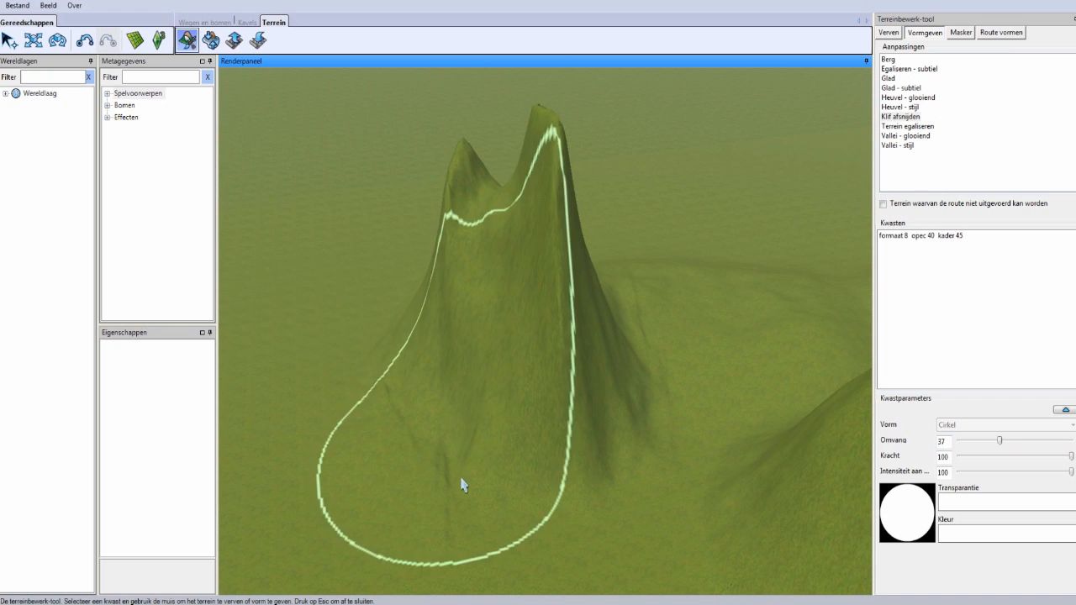
Flatten the ground and cut into the lower slopes at the foot of the mountain with Terrein egaliseren.
{"action": "right_click_drag", "start_coordinate": [632, 373], "coordinate": [670, 381]}
{"action": "right_click_drag", "start_coordinate": [667, 437], "coordinate": [776, 319]}
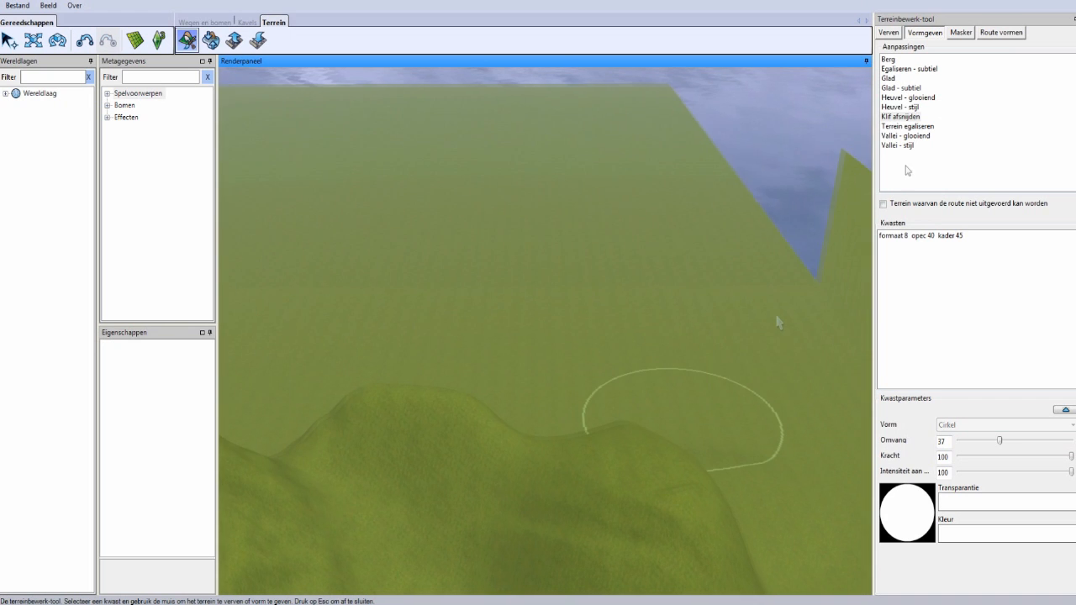
{"action": "right_click_drag", "start_coordinate": [820, 232], "coordinate": [754, 245]}
{"action": "scroll", "coordinate": [747, 269], "scroll_direction": "up", "scroll_amount": 5}
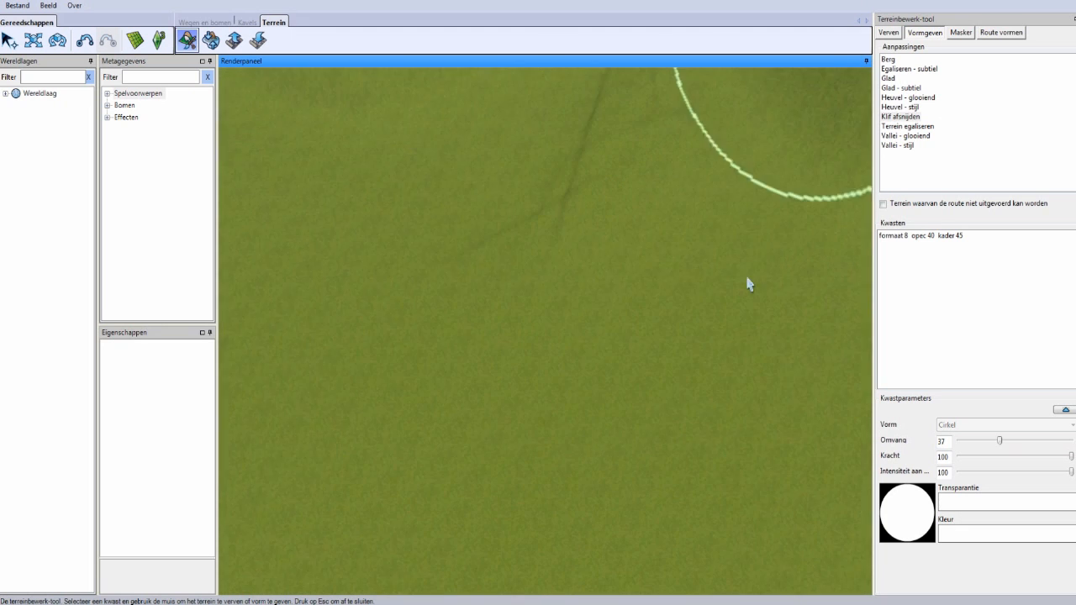
{"action": "left_click", "coordinate": [910, 127]}
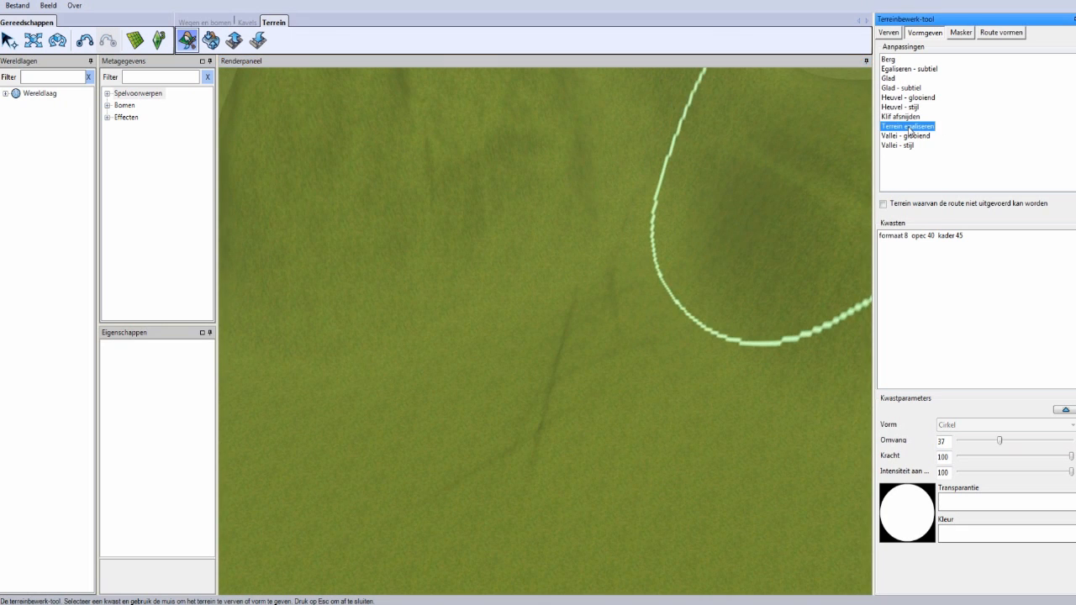
{"action": "mouse_move", "coordinate": [624, 423]}
{"action": "left_mouse_down"}
{"action": "mouse_move", "coordinate": [586, 449]}
{"action": "mouse_move", "coordinate": [673, 406]}
{"action": "mouse_move", "coordinate": [543, 462]}
{"action": "mouse_move", "coordinate": [579, 384]}
{"action": "mouse_move", "coordinate": [665, 434]}
{"action": "mouse_move", "coordinate": [569, 420]}
{"action": "mouse_move", "coordinate": [564, 466]}
{"action": "mouse_move", "coordinate": [343, 360]}
{"action": "mouse_move", "coordinate": [524, 311]}
{"action": "mouse_move", "coordinate": [754, 396]}
{"action": "mouse_move", "coordinate": [698, 353]}
{"action": "mouse_move", "coordinate": [577, 353]}
{"action": "mouse_move", "coordinate": [575, 295]}
{"action": "mouse_move", "coordinate": [532, 306]}
{"action": "mouse_move", "coordinate": [682, 384]}
{"action": "mouse_move", "coordinate": [843, 210]}
{"action": "mouse_move", "coordinate": [616, 230]}
{"action": "mouse_move", "coordinate": [634, 409]}
{"action": "mouse_move", "coordinate": [574, 255]}
{"action": "mouse_move", "coordinate": [744, 440]}
{"action": "mouse_move", "coordinate": [474, 219]}
{"action": "mouse_move", "coordinate": [488, 353]}
{"action": "mouse_move", "coordinate": [473, 391]}
{"action": "mouse_move", "coordinate": [461, 398]}
{"action": "mouse_move", "coordinate": [448, 386]}
{"action": "left_mouse_up"}
{"action": "scroll", "coordinate": [447, 380], "scroll_direction": "down", "scroll_amount": 3}
{"action": "middle_click_drag", "start_coordinate": [512, 372], "coordinate": [872, 137]}
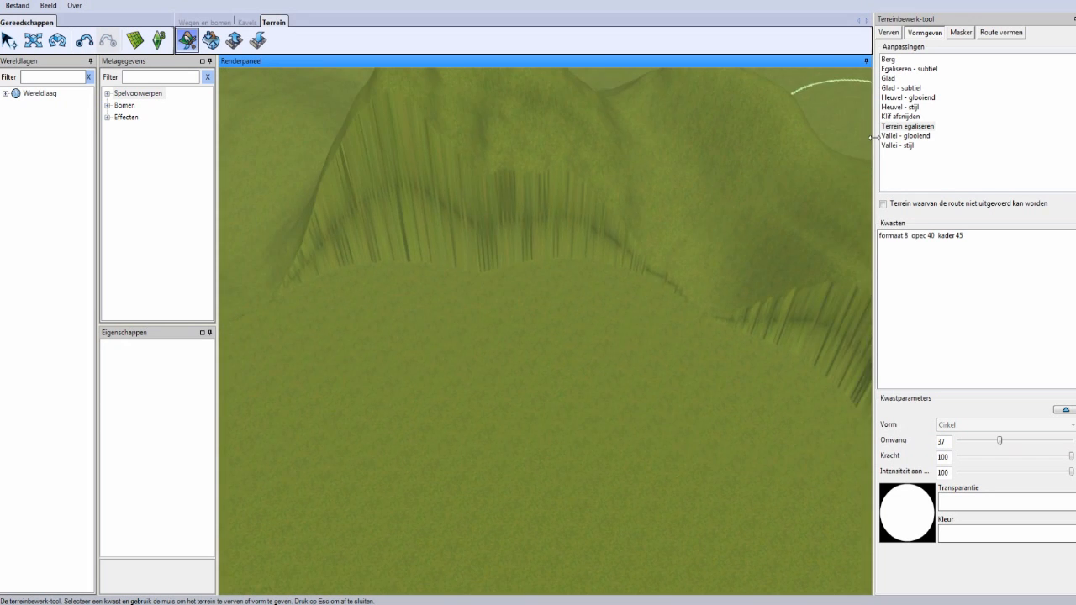
Dig a gentle valley in front of the hills with Vallei - glooiend and a steep one beside it with Vallei - stijl.
{"action": "left_click", "coordinate": [891, 137]}
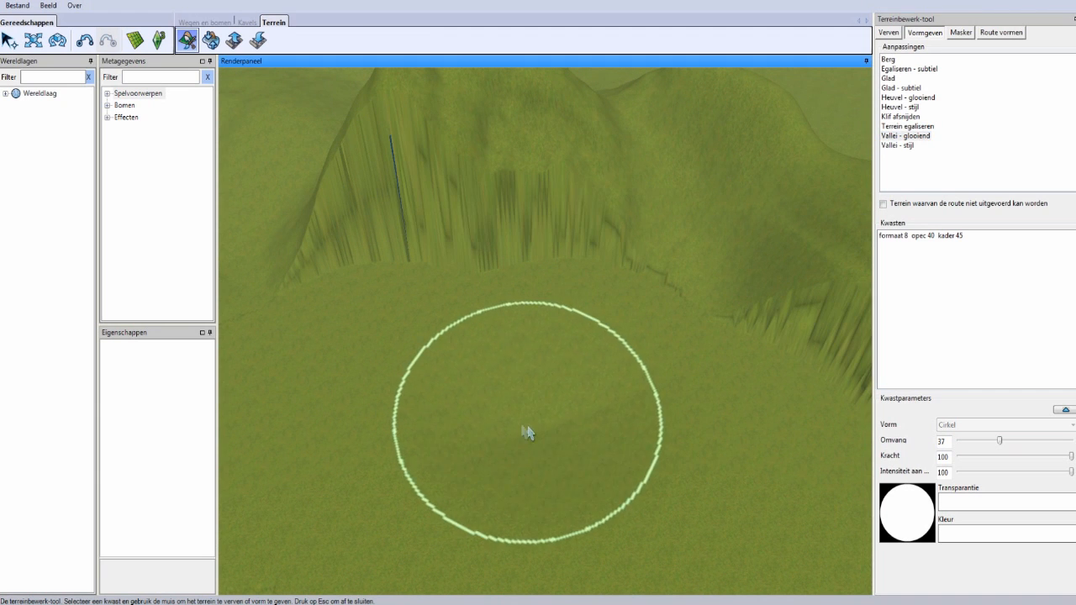
{"action": "mouse_move", "coordinate": [496, 410]}
{"action": "left_mouse_down"}
{"action": "mouse_move", "coordinate": [435, 440]}
{"action": "mouse_move", "coordinate": [413, 480]}
{"action": "mouse_move", "coordinate": [311, 384]}
{"action": "mouse_move", "coordinate": [377, 355]}
{"action": "mouse_move", "coordinate": [378, 392]}
{"action": "mouse_move", "coordinate": [416, 341]}
{"action": "mouse_move", "coordinate": [680, 367]}
{"action": "mouse_move", "coordinate": [665, 360]}
{"action": "left_mouse_up"}
{"action": "left_click", "coordinate": [897, 145]}
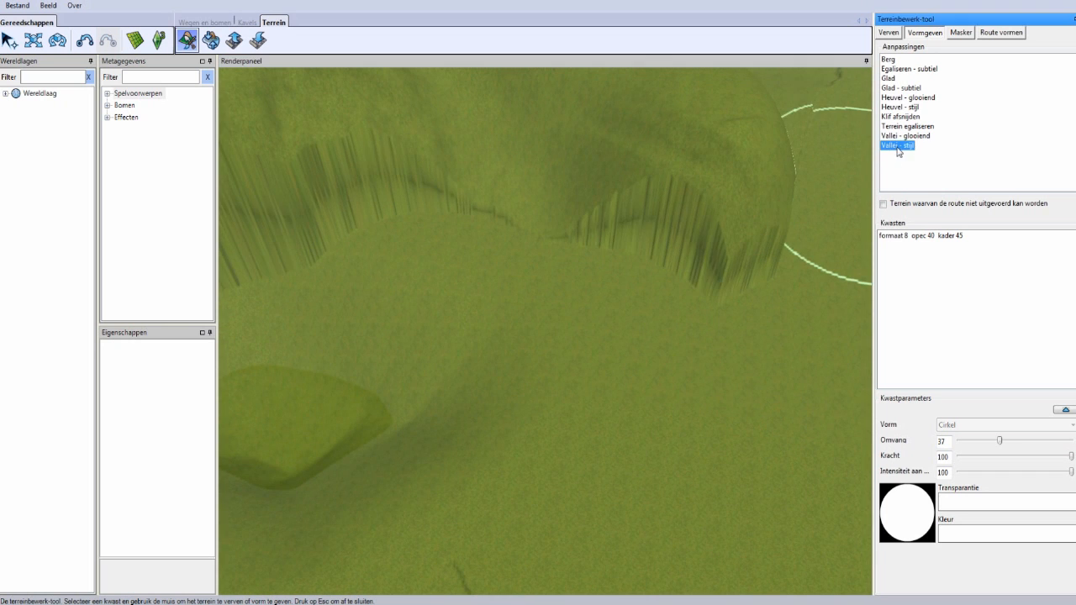
{"action": "mouse_move", "coordinate": [648, 427]}
{"action": "left_mouse_down"}
{"action": "mouse_move", "coordinate": [752, 497]}
{"action": "mouse_move", "coordinate": [788, 365]}
{"action": "mouse_move", "coordinate": [755, 346]}
{"action": "mouse_move", "coordinate": [745, 221]}
{"action": "mouse_move", "coordinate": [728, 344]}
{"action": "mouse_move", "coordinate": [704, 312]}
{"action": "mouse_move", "coordinate": [709, 327]}
{"action": "left_mouse_up"}
{"action": "mouse_move", "coordinate": [709, 320]}
{"action": "middle_mouse_down"}
{"action": "mouse_move", "coordinate": [695, 308]}
{"action": "mouse_move", "coordinate": [731, 288]}
{"action": "middle_mouse_up"}
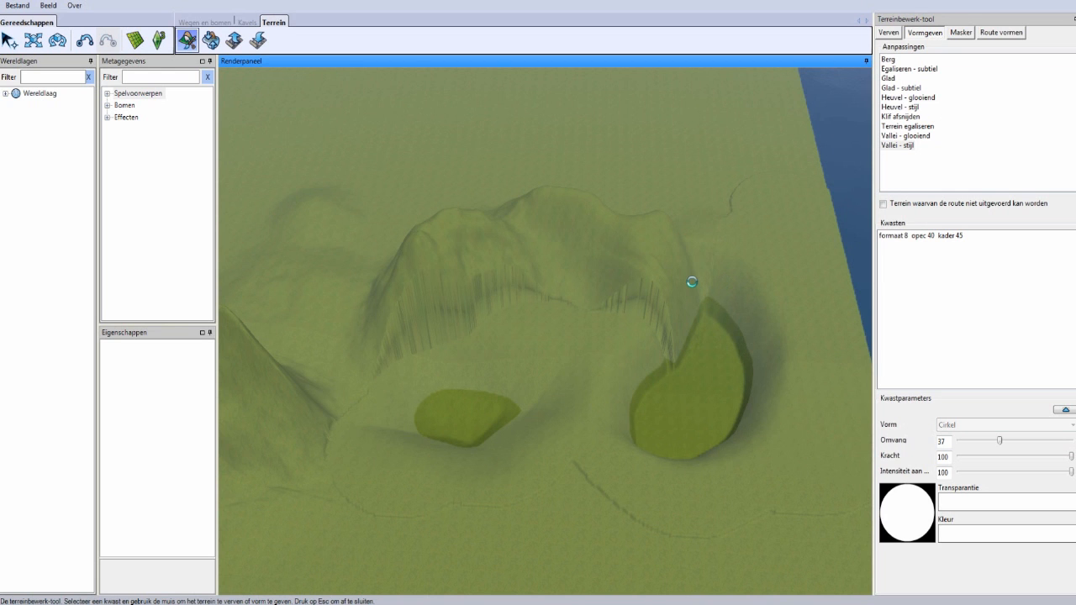
{"action": "key", "text": "Escape"}
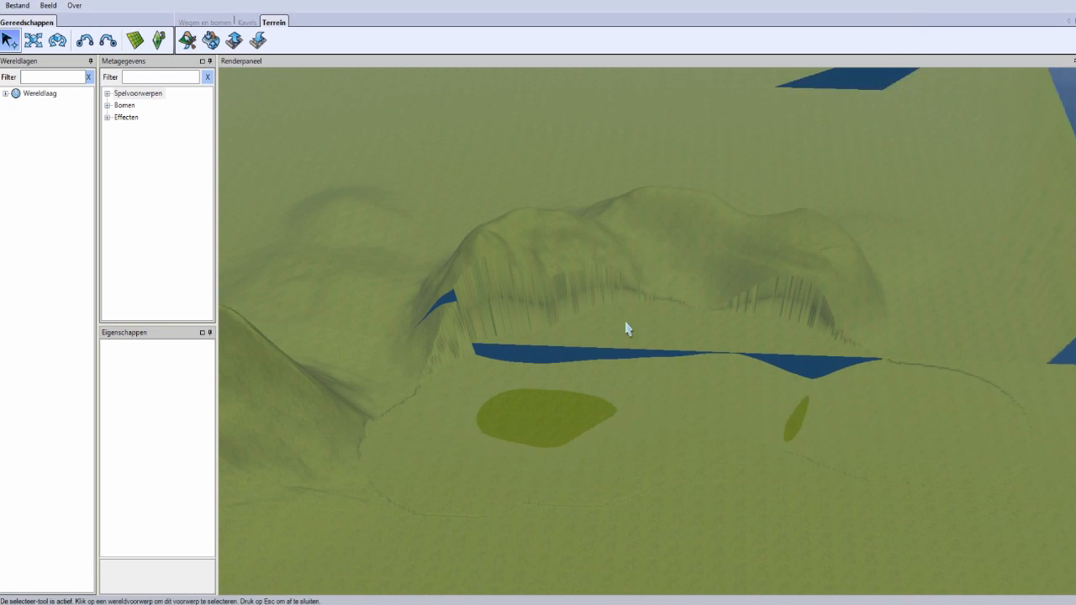
Paint a large patch of rock_shale_base.dds (Steen 1) on an empty part of the flat ground.
{"action": "middle_click_drag", "start_coordinate": [616, 316], "coordinate": [576, 296]}
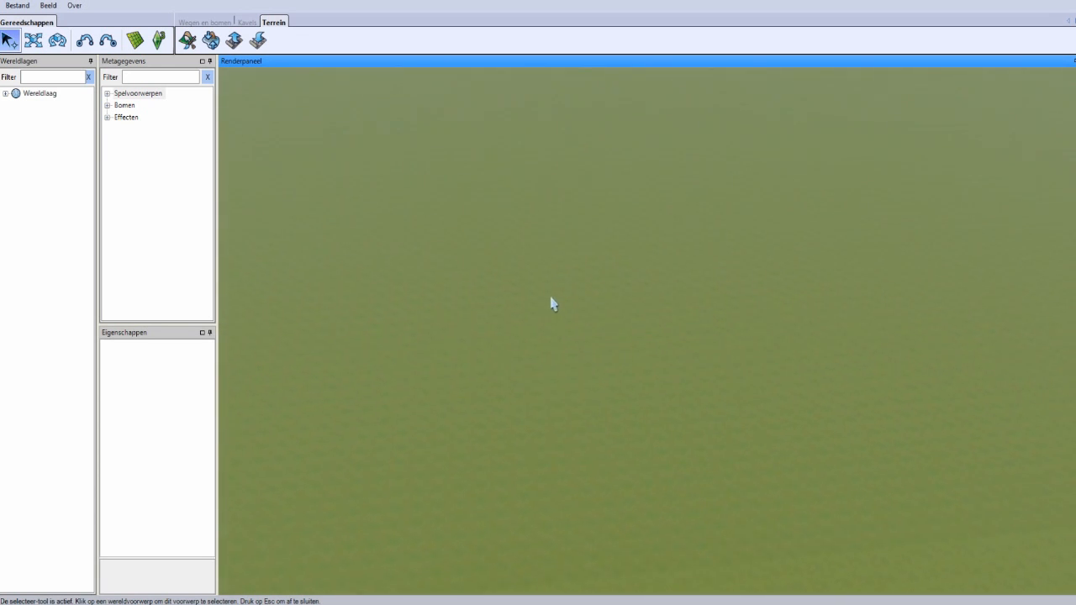
{"action": "left_click", "coordinate": [187, 40]}
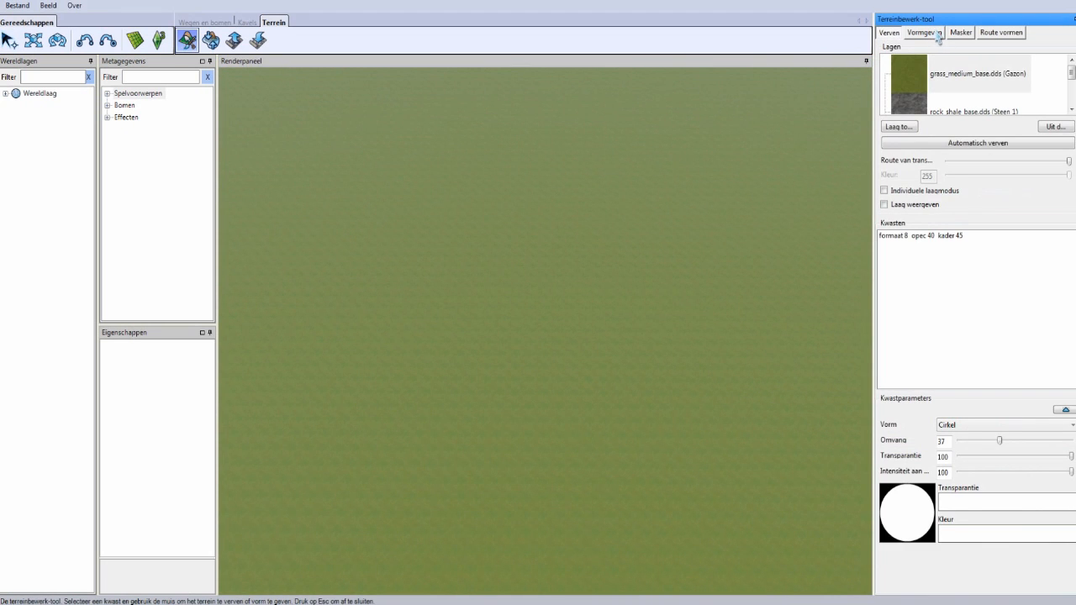
{"action": "left_click", "coordinate": [925, 33]}
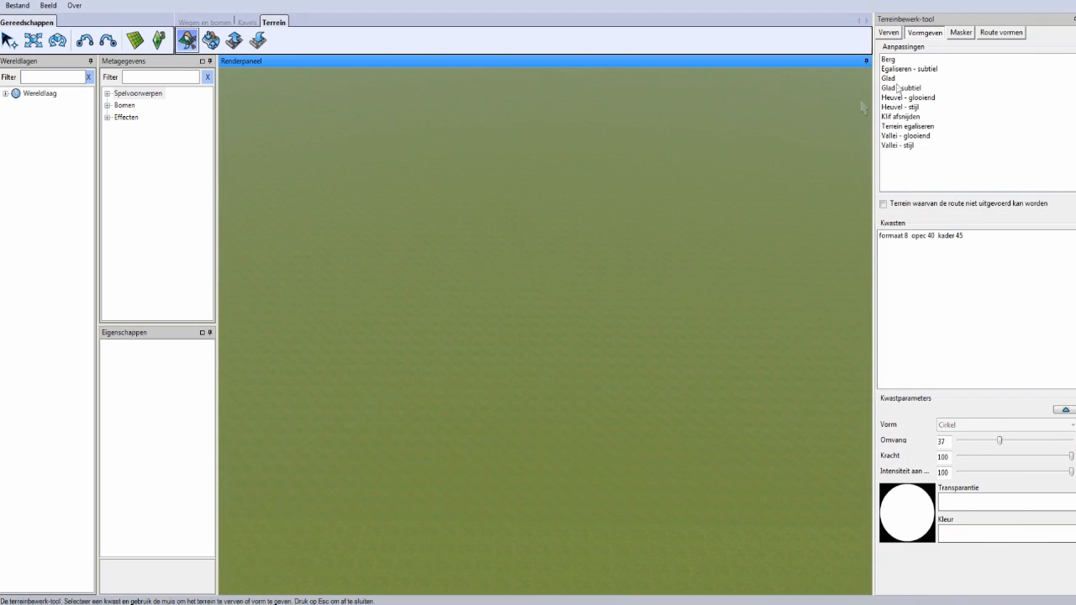
{"action": "left_click", "coordinate": [888, 34]}
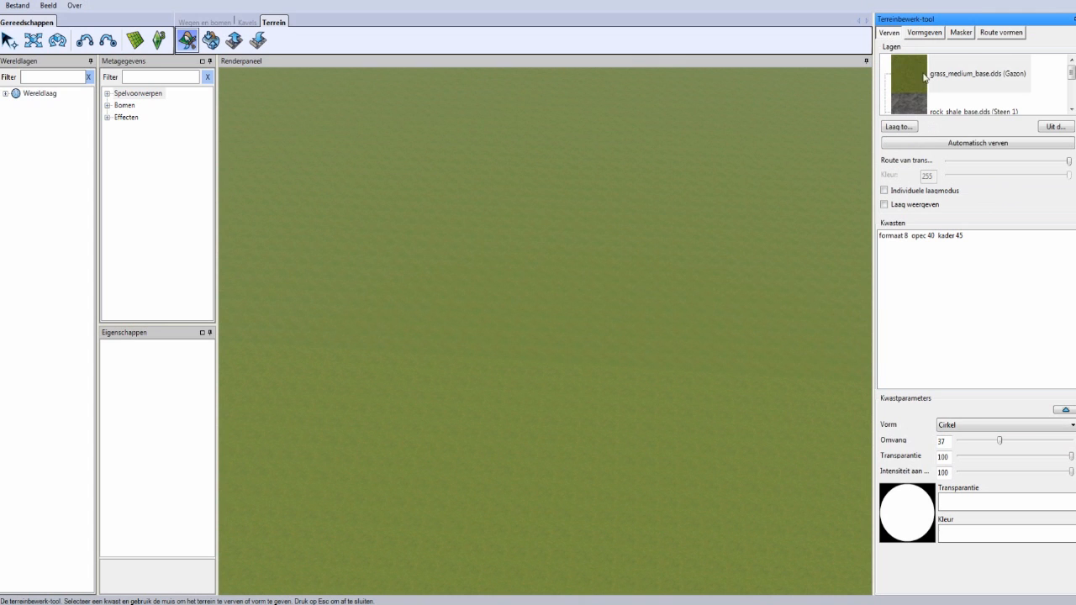
{"action": "left_click", "coordinate": [995, 72]}
{"action": "left_click", "coordinate": [942, 110]}
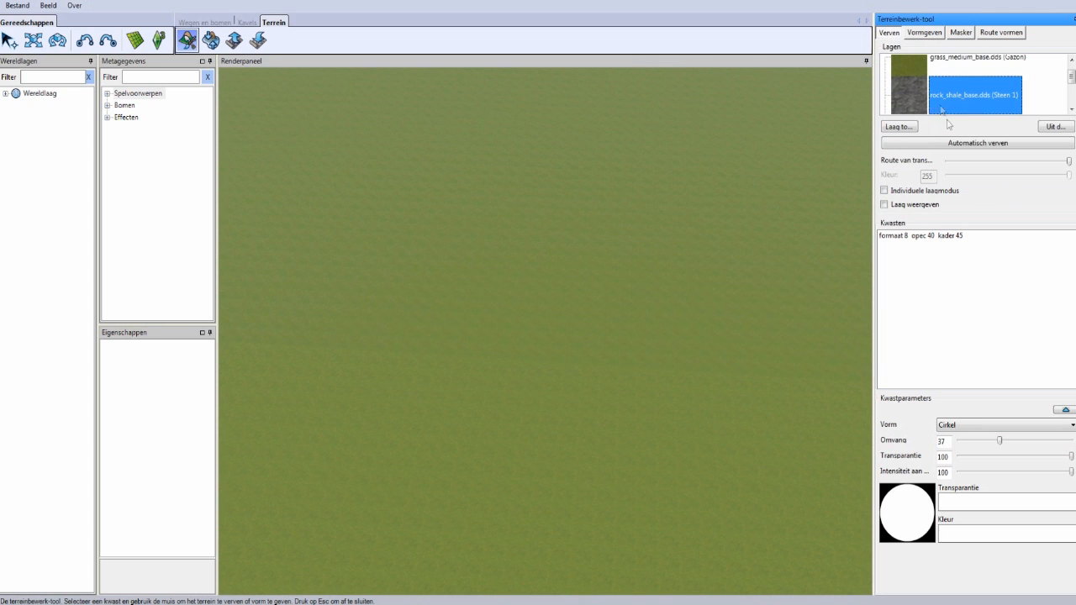
{"action": "left_click", "coordinate": [616, 405]}
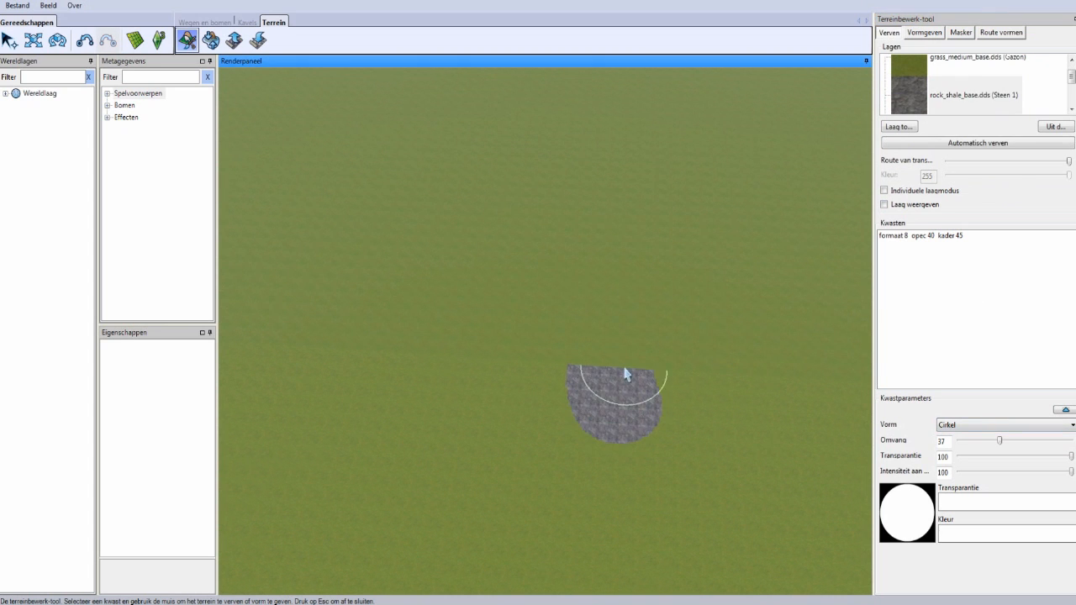
{"action": "mouse_move", "coordinate": [630, 379]}
{"action": "left_mouse_down"}
{"action": "mouse_move", "coordinate": [653, 372]}
{"action": "mouse_move", "coordinate": [571, 420]}
{"action": "mouse_move", "coordinate": [623, 254]}
{"action": "mouse_move", "coordinate": [452, 297]}
{"action": "mouse_move", "coordinate": [602, 532]}
{"action": "mouse_move", "coordinate": [702, 363]}
{"action": "mouse_move", "coordinate": [561, 252]}
{"action": "mouse_move", "coordinate": [788, 364]}
{"action": "mouse_move", "coordinate": [739, 550]}
{"action": "left_mouse_up"}
{"action": "middle_click_drag", "start_coordinate": [664, 454], "coordinate": [720, 437]}
Paint a large area of sand_light_base.dds (Zand 1) on the grass beside the rock patch.
{"action": "scroll", "coordinate": [1072, 80], "scroll_direction": "down", "scroll_amount": 2}
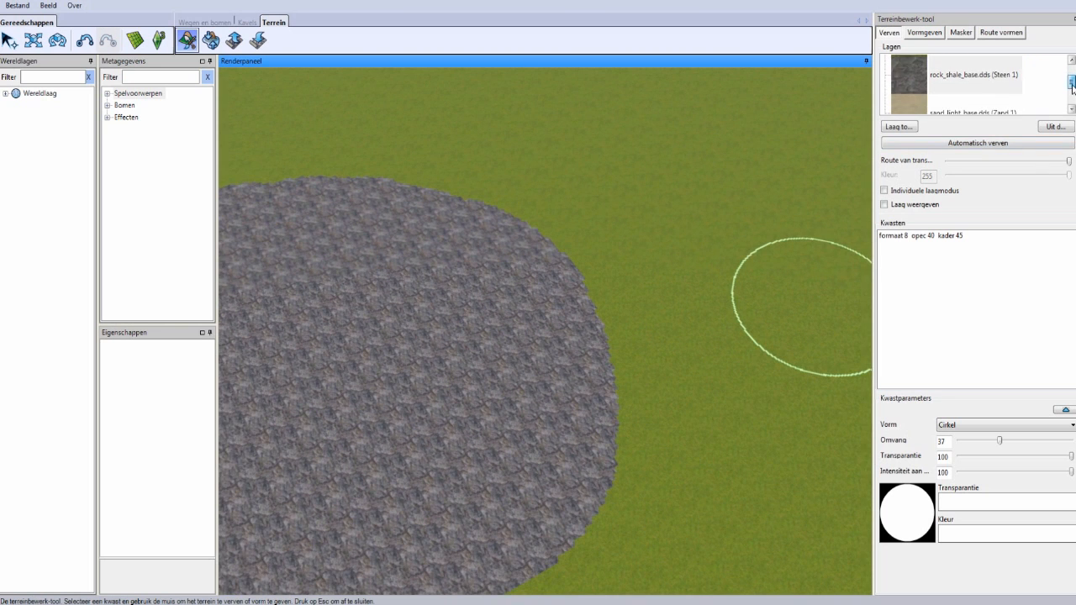
{"action": "left_click", "coordinate": [975, 85]}
{"action": "left_click_drag", "start_coordinate": [756, 310], "coordinate": [782, 295]}
{"action": "middle_click_drag", "start_coordinate": [783, 295], "coordinate": [804, 297]}
{"action": "mouse_move", "coordinate": [503, 256]}
{"action": "left_mouse_down"}
{"action": "mouse_move", "coordinate": [568, 310]}
{"action": "mouse_move", "coordinate": [749, 157]}
{"action": "mouse_move", "coordinate": [598, 223]}
{"action": "mouse_move", "coordinate": [702, 260]}
{"action": "left_mouse_up"}
{"action": "middle_click_drag", "start_coordinate": [696, 250], "coordinate": [696, 241]}
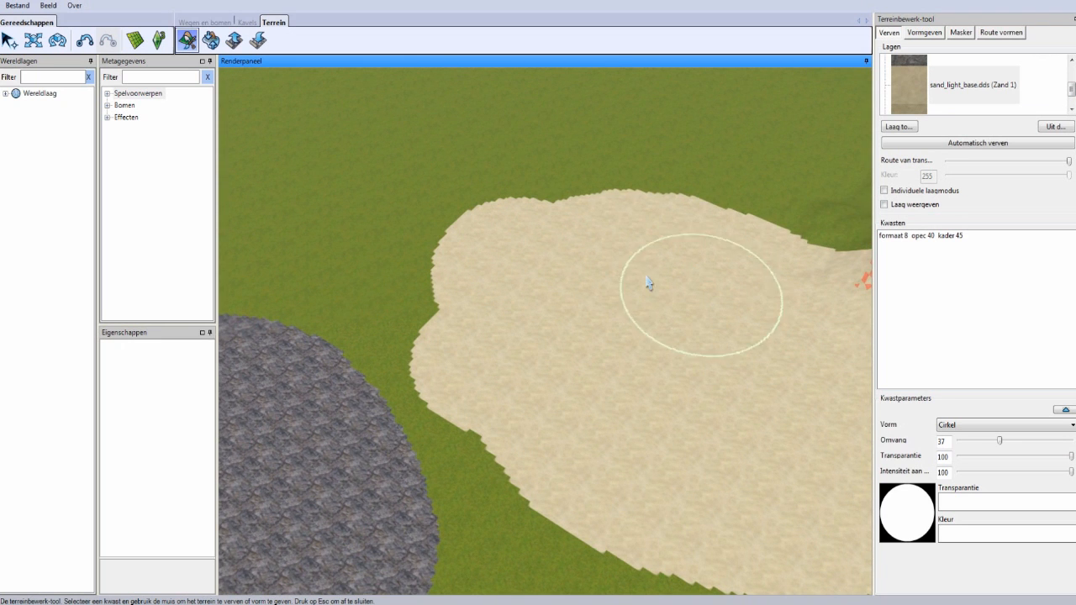
{"action": "left_click_drag", "start_coordinate": [607, 242], "coordinate": [793, 256]}
Paint a soft-edged sand patch on empty grass with brush transparency 29 and edge intensity 30.
{"action": "middle_click_drag", "start_coordinate": [599, 255], "coordinate": [482, 259]}
{"action": "left_click", "coordinate": [1066, 459]}
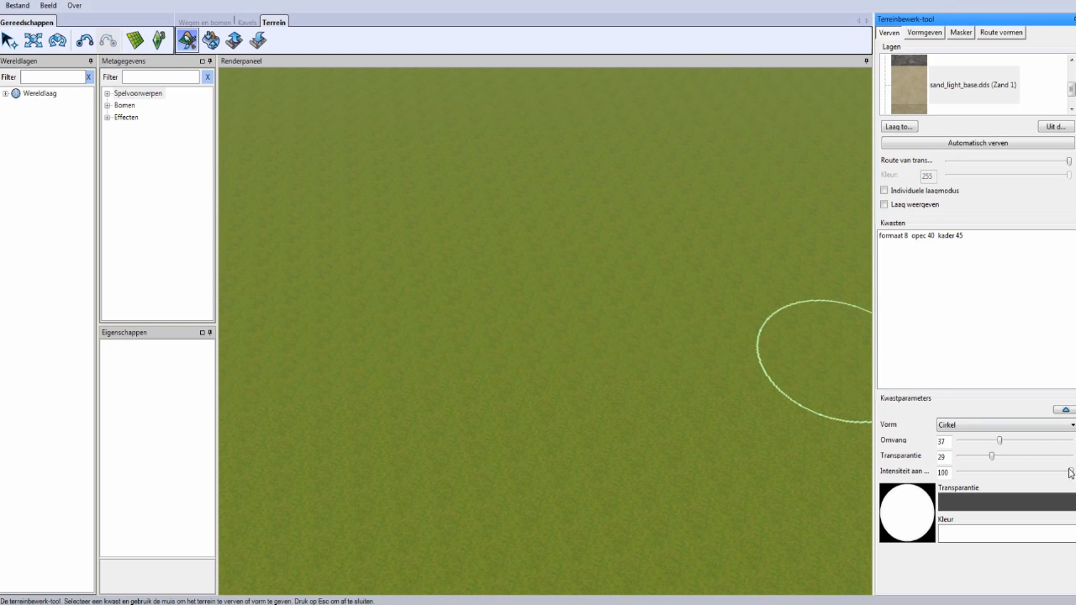
{"action": "mouse_move", "coordinate": [803, 417]}
{"action": "left_mouse_down"}
{"action": "mouse_move", "coordinate": [682, 356]}
{"action": "mouse_move", "coordinate": [725, 360]}
{"action": "mouse_move", "coordinate": [710, 450]}
{"action": "left_mouse_up"}
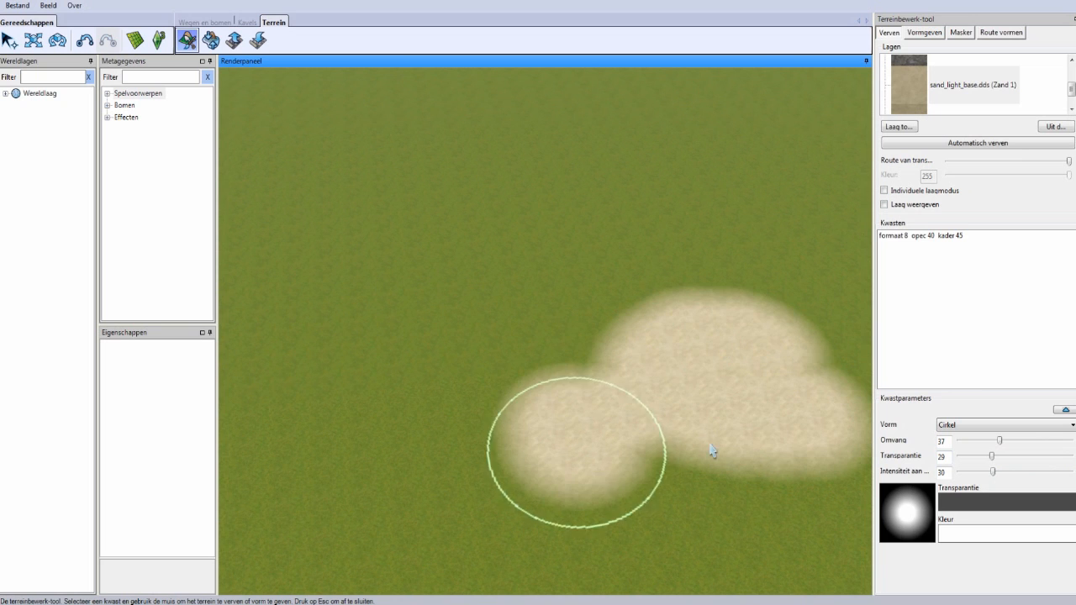
Dab faint sand spots around the soft patch with edge intensity 9 and transparency 3.
{"action": "left_click", "coordinate": [996, 473]}
{"action": "left_click_drag", "start_coordinate": [998, 473], "coordinate": [970, 473]}
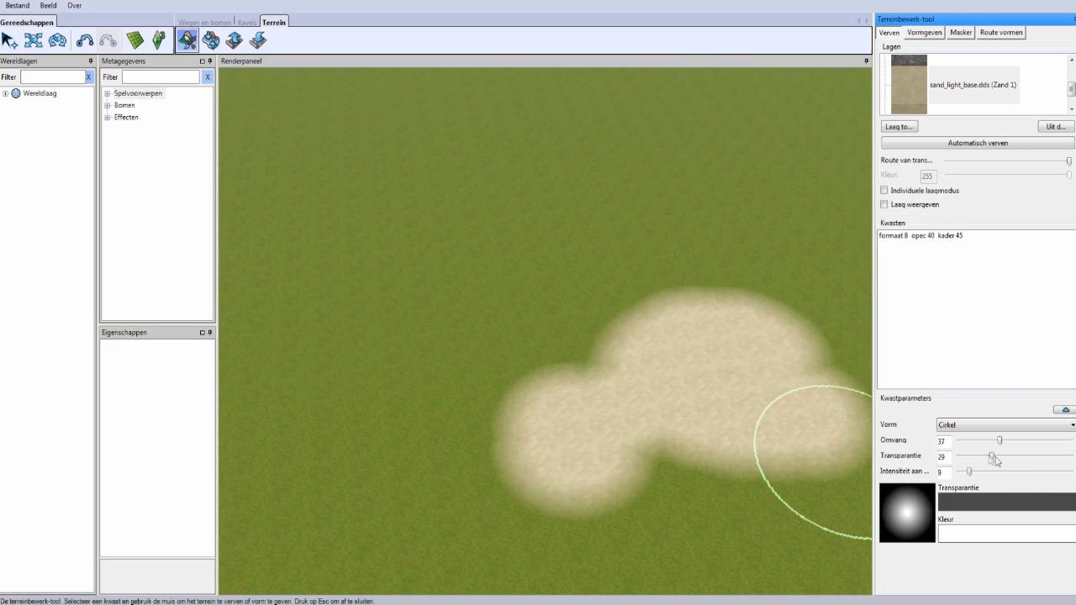
{"action": "left_click", "coordinate": [367, 403]}
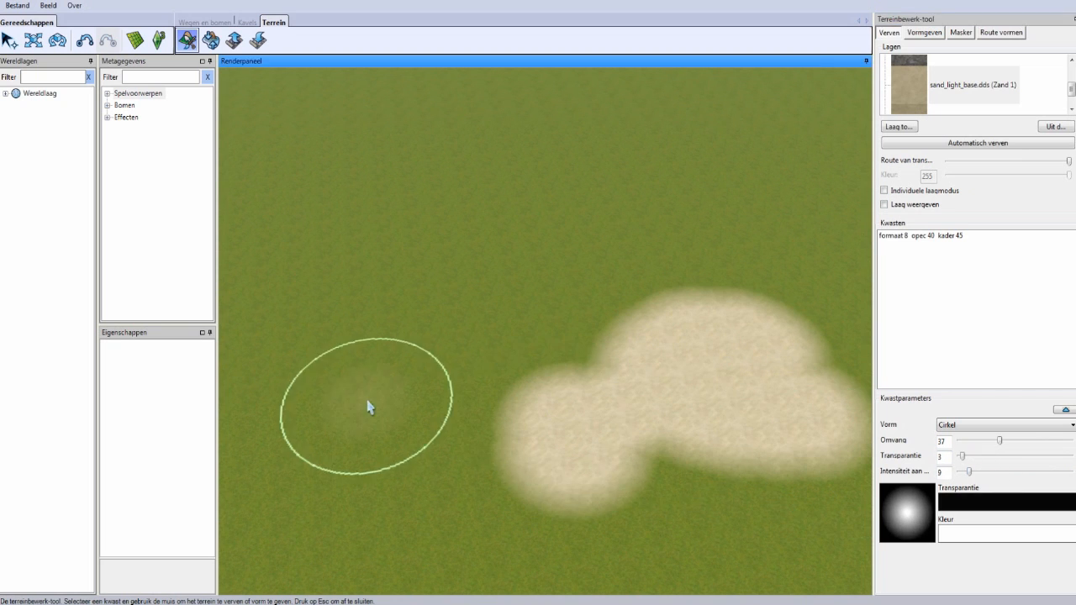
{"action": "left_click", "coordinate": [508, 284]}
Paint thin faint sand strokes at brush size 15 and a broad faint patch at size 81.
{"action": "left_click", "coordinate": [996, 441]}
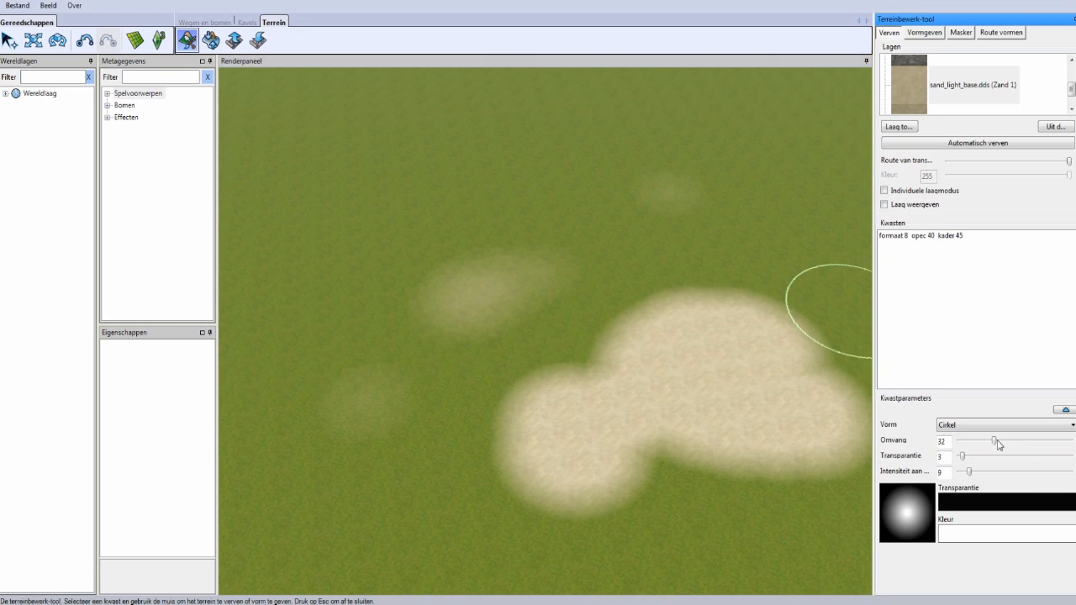
{"action": "left_click_drag", "start_coordinate": [694, 244], "coordinate": [756, 230]}
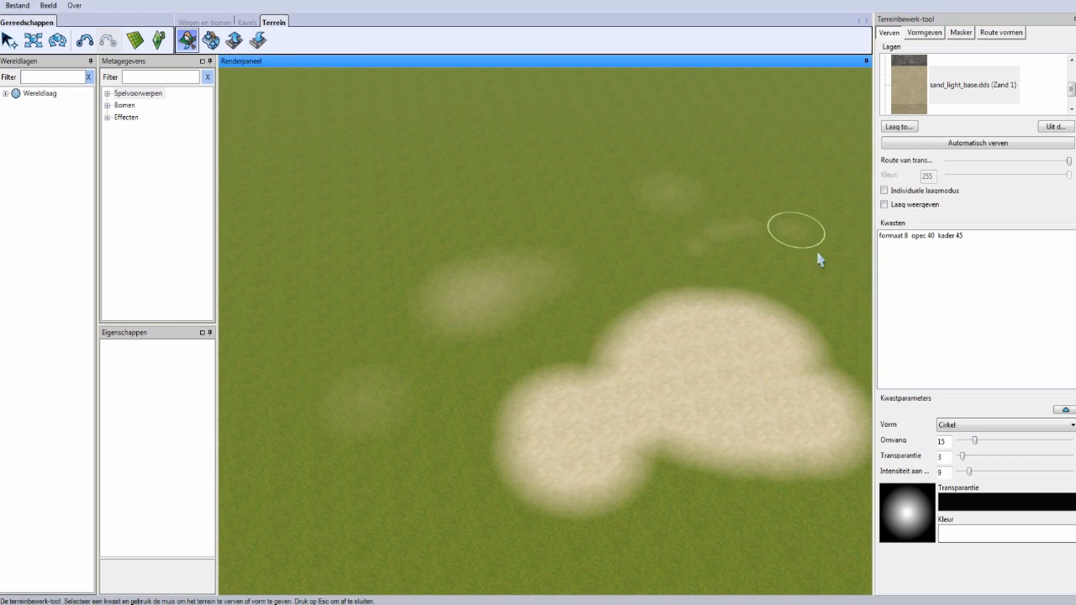
{"action": "left_click_drag", "start_coordinate": [973, 440], "coordinate": [1049, 439]}
{"action": "mouse_move", "coordinate": [507, 162]}
{"action": "left_mouse_down"}
{"action": "mouse_move", "coordinate": [548, 228]}
{"action": "mouse_move", "coordinate": [456, 236]}
{"action": "mouse_move", "coordinate": [449, 251]}
{"action": "left_mouse_up"}
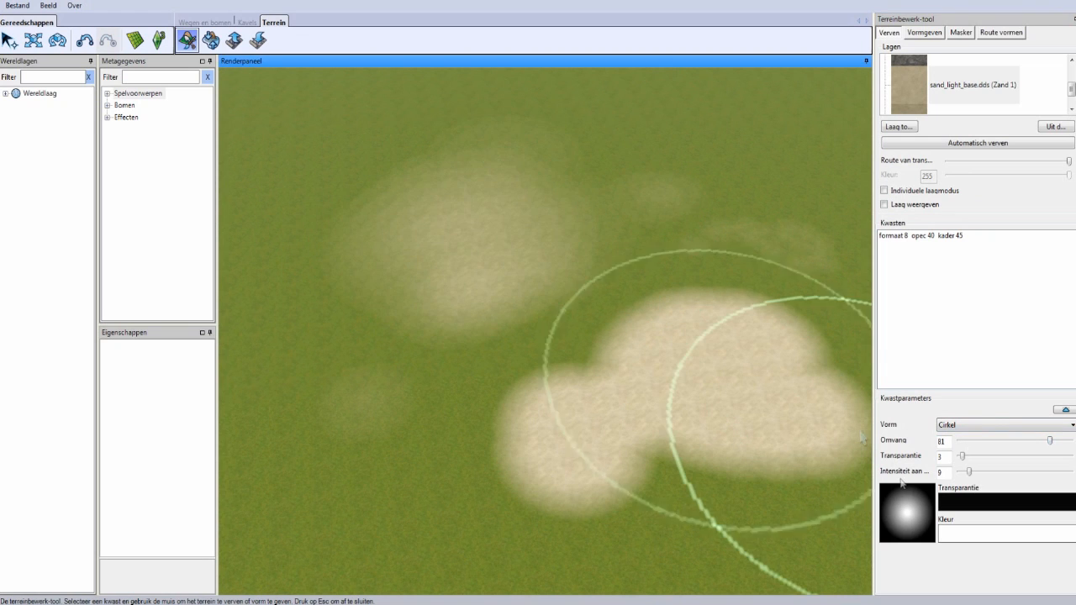
Stamp a large hard-edged sand circle and a small one at size 29, with transparency 87 and edge intensity 100.
{"action": "mouse_move", "coordinate": [961, 456]}
{"action": "left_mouse_down"}
{"action": "mouse_move", "coordinate": [1057, 456]}
{"action": "mouse_move", "coordinate": [1070, 471]}
{"action": "mouse_move", "coordinate": [990, 440]}
{"action": "left_mouse_up"}
{"action": "left_click", "coordinate": [451, 243]}
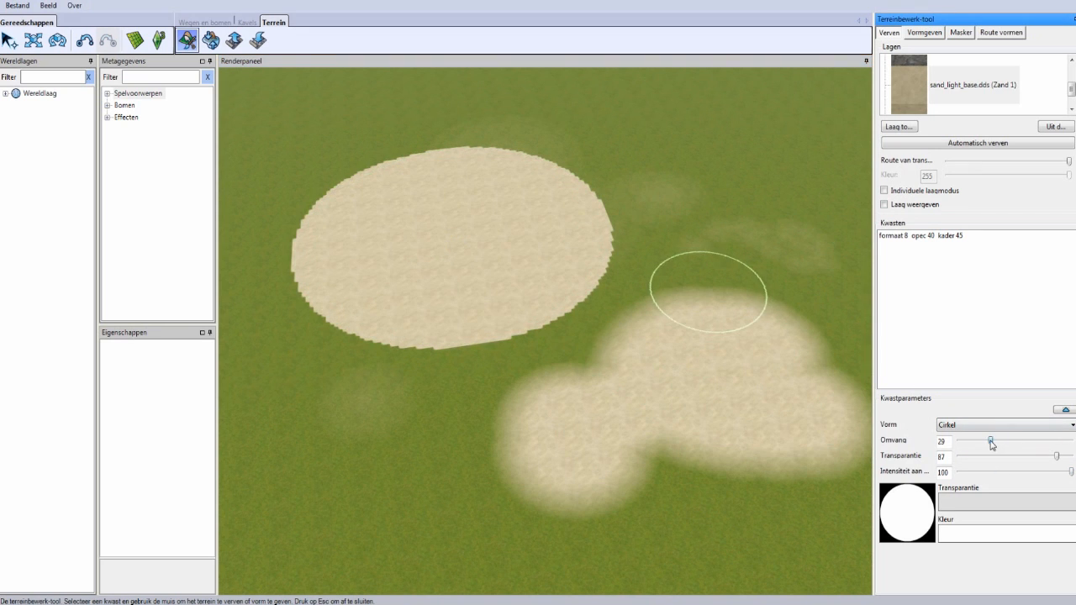
{"action": "left_click", "coordinate": [677, 218]}
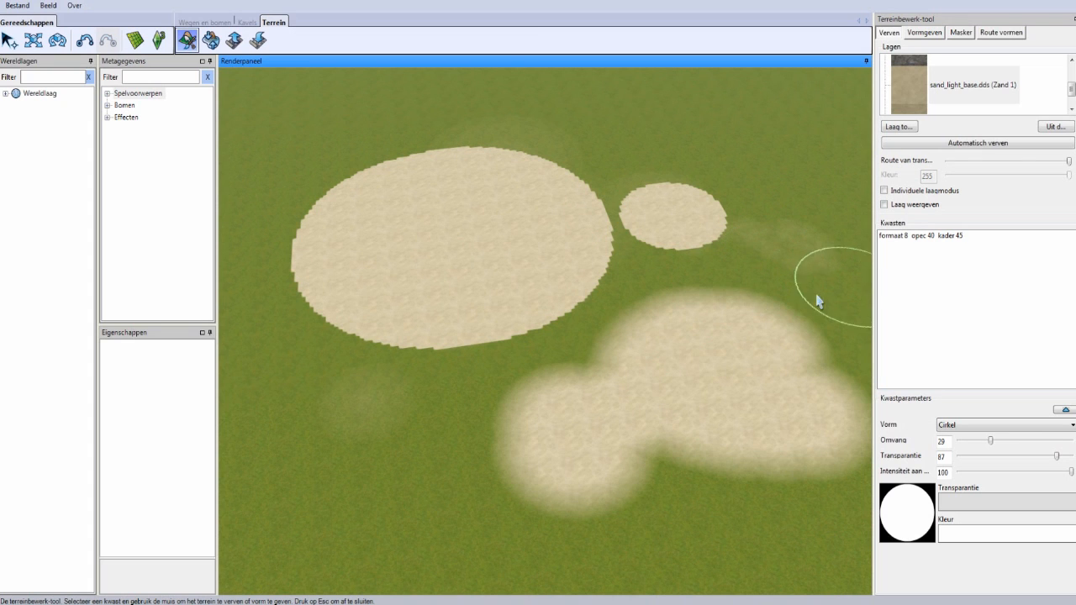
Write "Hi" in sand on the grass behind the two circles with brush size 10.
{"action": "middle_click_drag", "start_coordinate": [784, 308], "coordinate": [977, 424]}
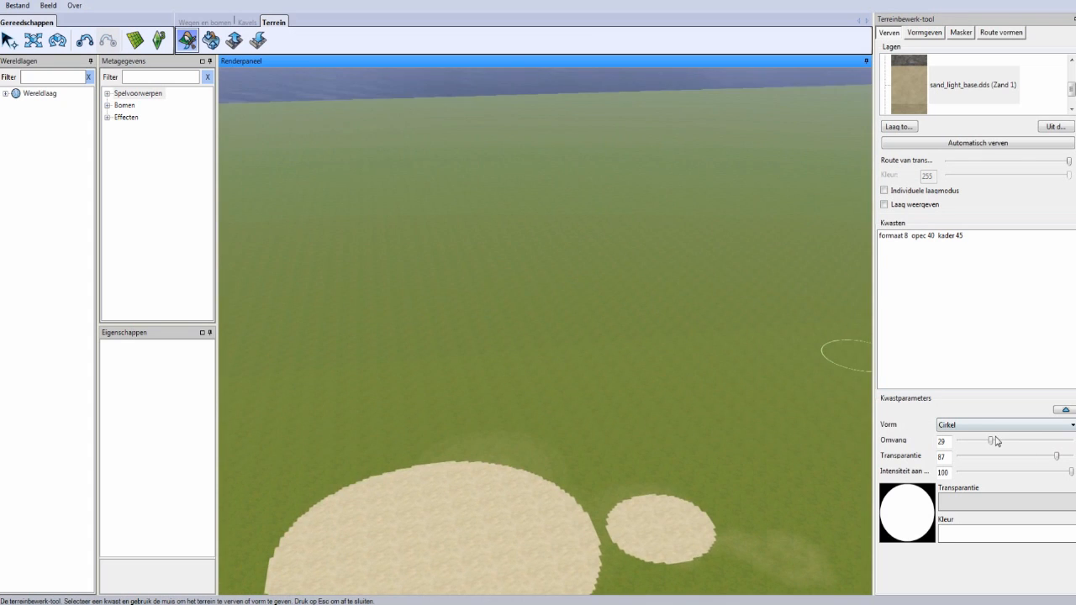
{"action": "left_click_drag", "start_coordinate": [995, 439], "coordinate": [988, 440]}
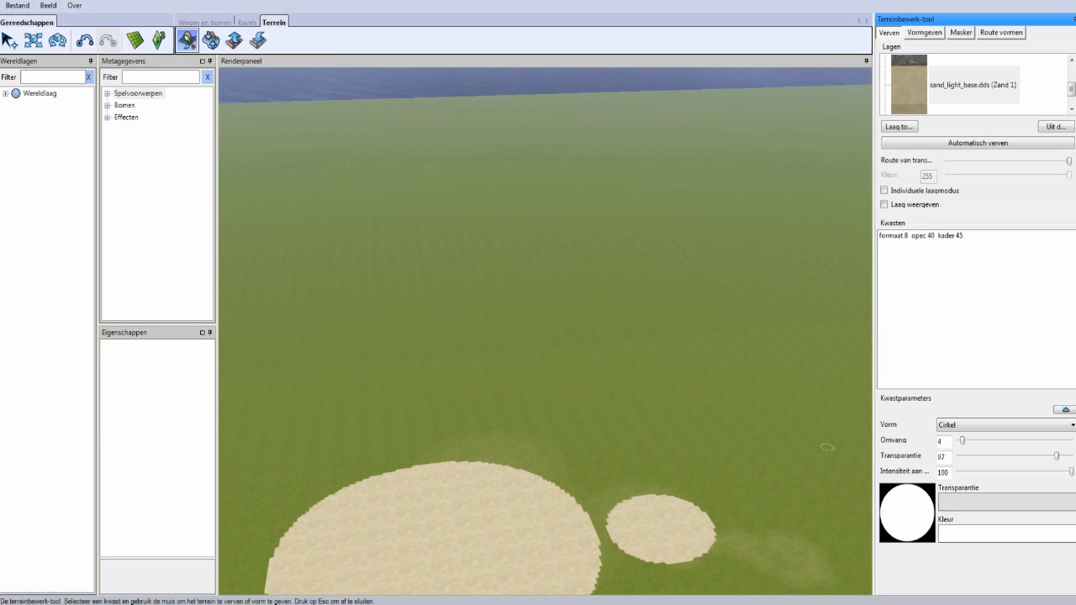
{"action": "left_click_drag", "start_coordinate": [583, 351], "coordinate": [579, 393]}
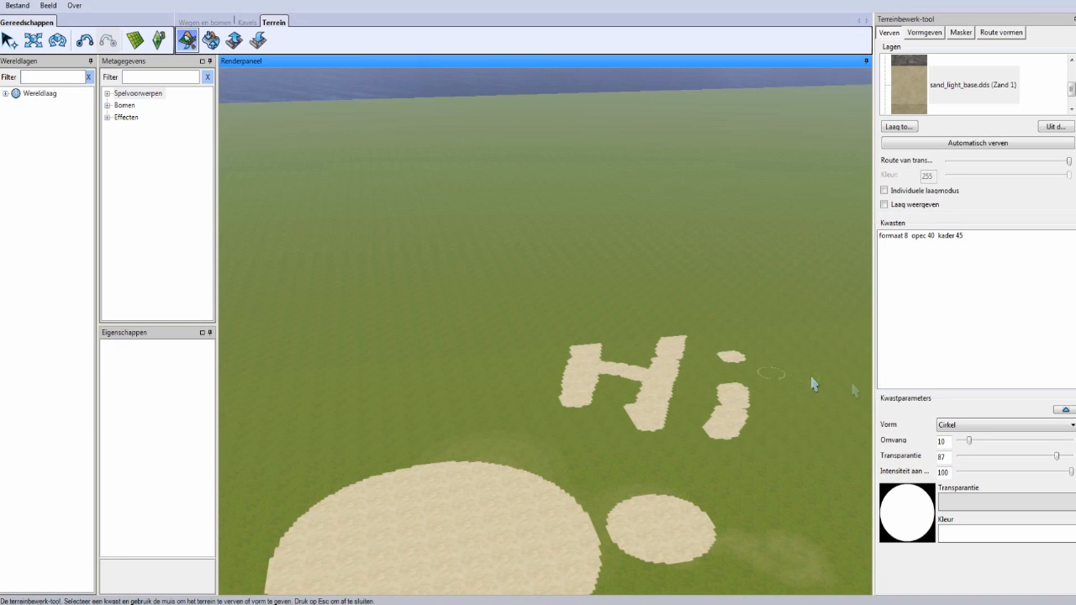
Leave terrain editing and return to the selection tool.
{"action": "middle_click_drag", "start_coordinate": [694, 392], "coordinate": [687, 408]}
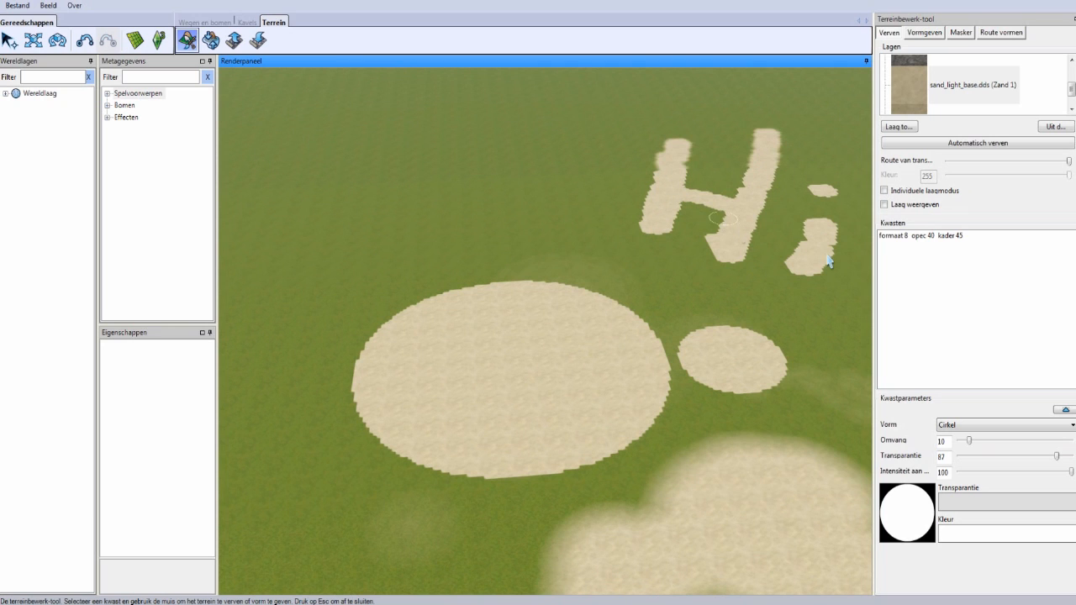
{"action": "left_click", "coordinate": [939, 34]}
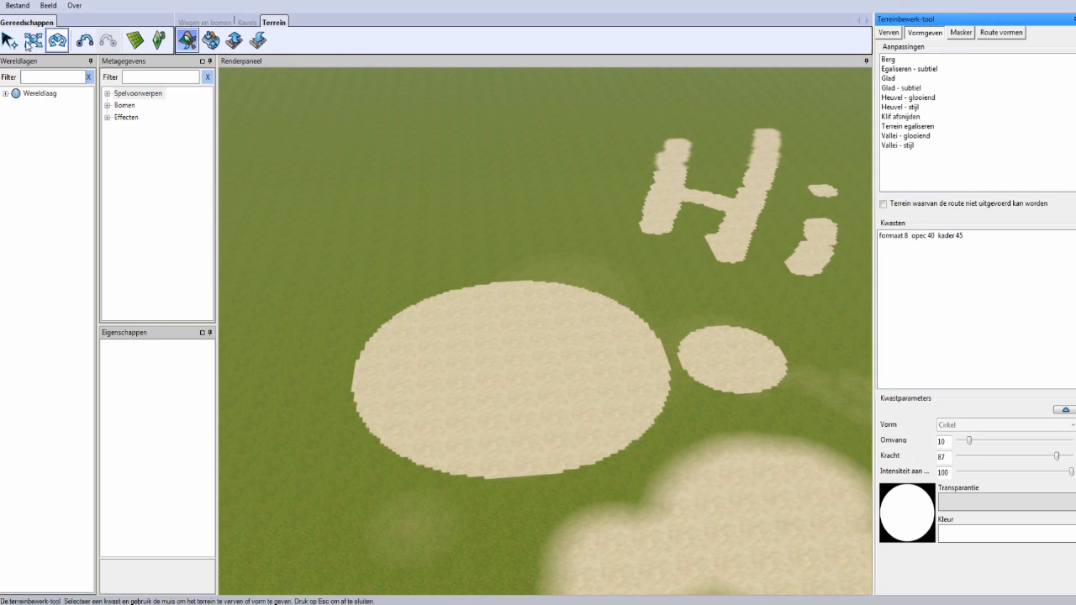
{"action": "left_click", "coordinate": [10, 40]}
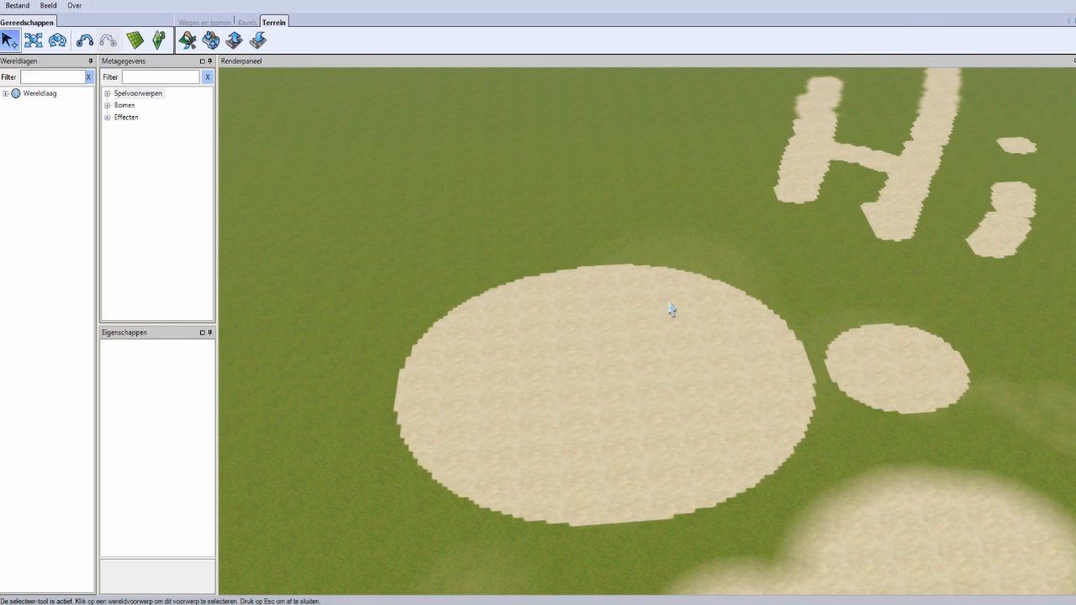
{"action": "scroll", "coordinate": [668, 305], "scroll_direction": "up", "scroll_amount": 3}
{"action": "middle_click_drag", "start_coordinate": [656, 294], "coordinate": [651, 292]}
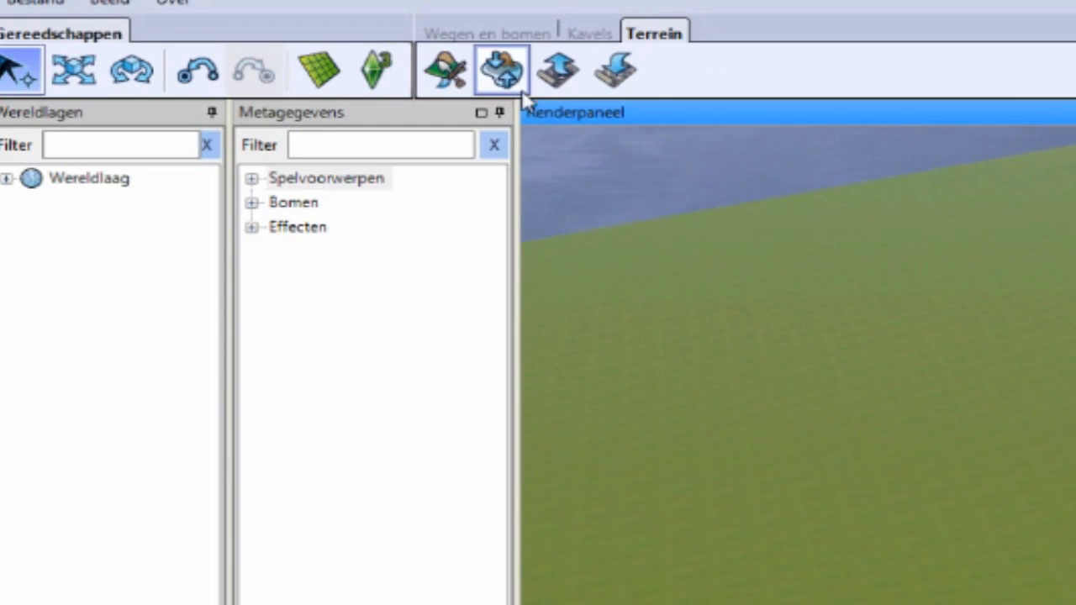
Place a straight road segment on the open grass beyond the large sand circle.
{"action": "left_click", "coordinate": [593, 35]}
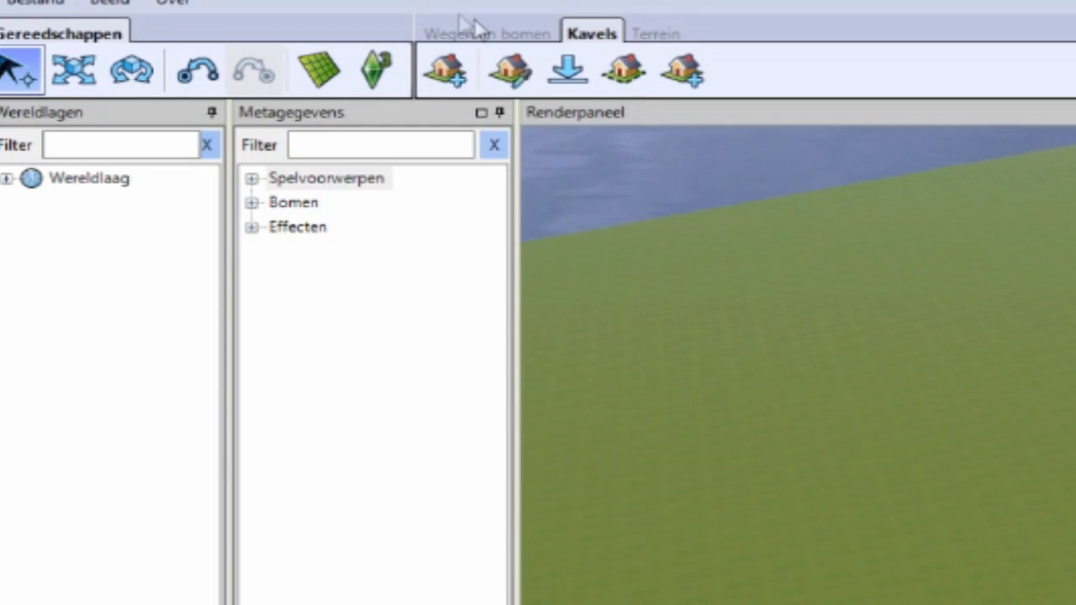
{"action": "left_click", "coordinate": [488, 35]}
{"action": "left_click", "coordinate": [476, 155]}
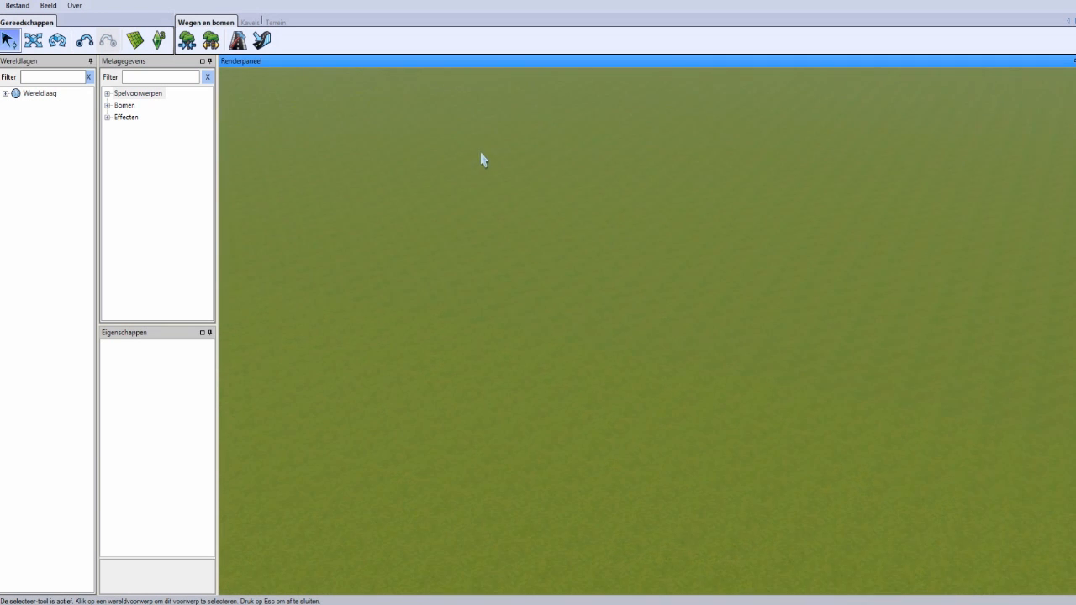
{"action": "middle_click_drag", "start_coordinate": [488, 160], "coordinate": [417, 86]}
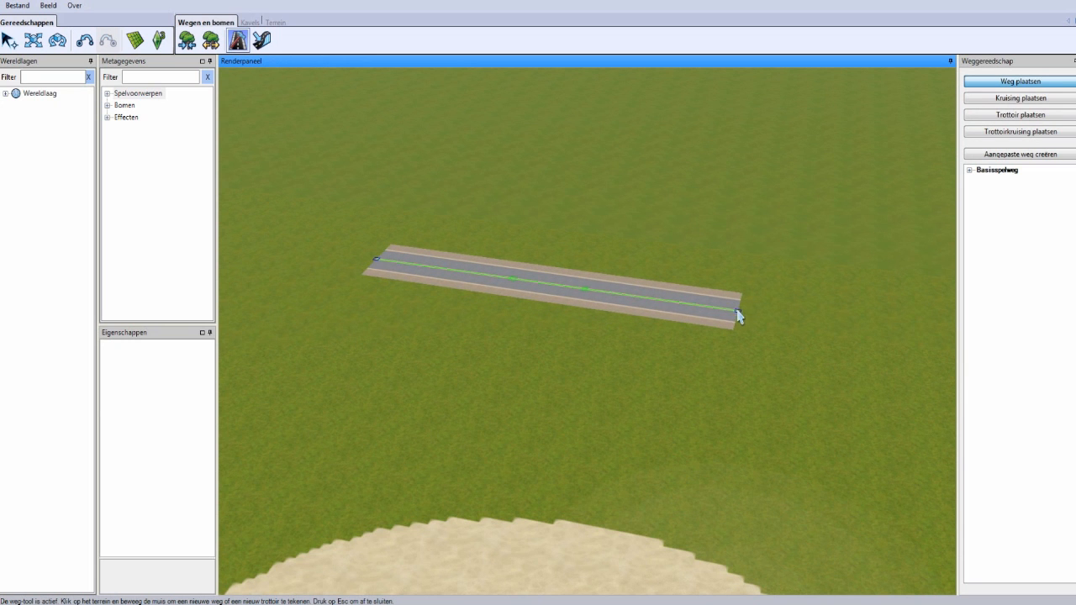
{"action": "middle_click_drag", "start_coordinate": [744, 308], "coordinate": [713, 303]}
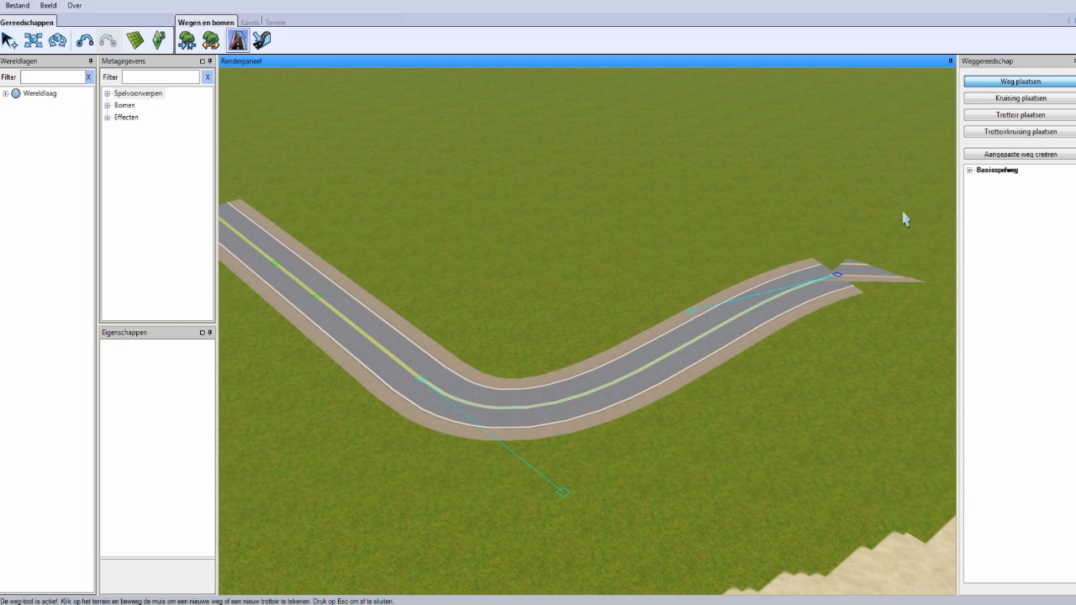
Extend the road with further connected segments so it winds across the grass past the "Hi" sand lettering.
{"action": "middle_click_drag", "start_coordinate": [910, 219], "coordinate": [912, 255]}
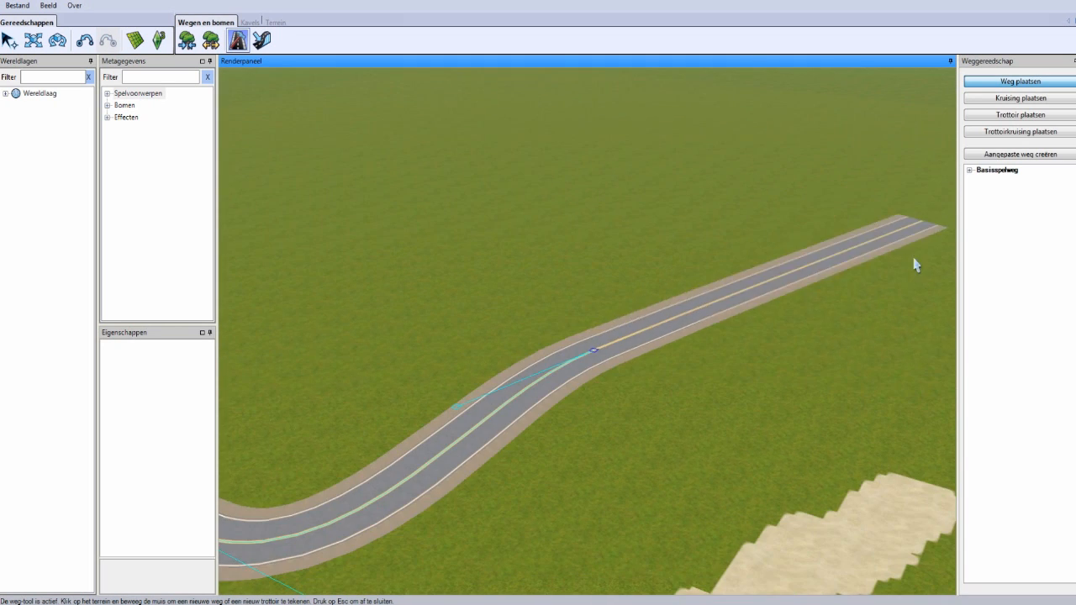
{"action": "left_click", "coordinate": [938, 354]}
{"action": "right_click_drag", "start_coordinate": [884, 319], "coordinate": [936, 337]}
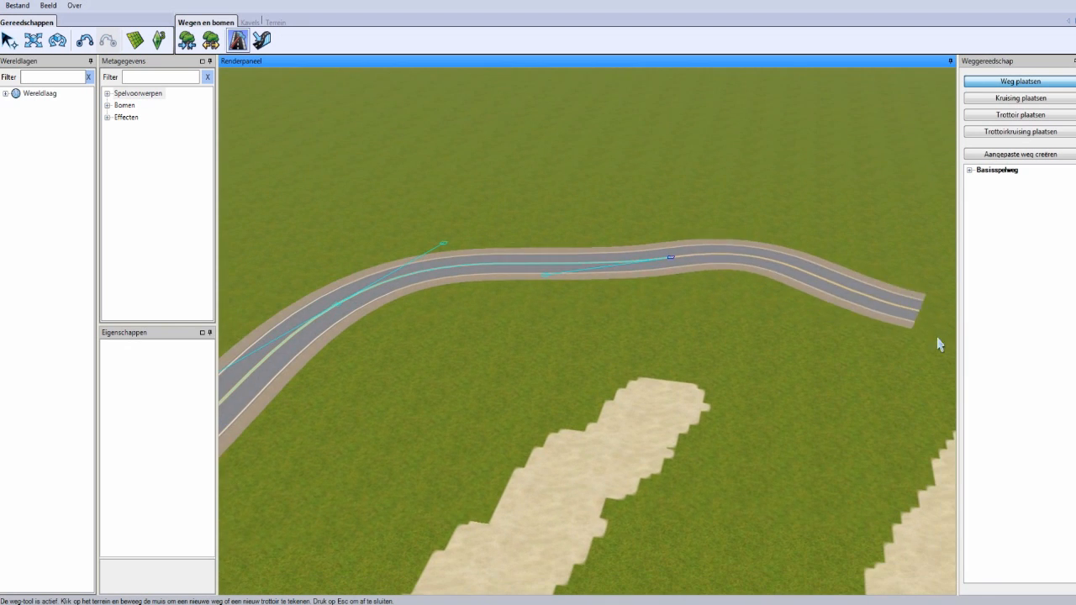
{"action": "left_click", "coordinate": [963, 318]}
{"action": "left_click", "coordinate": [946, 311]}
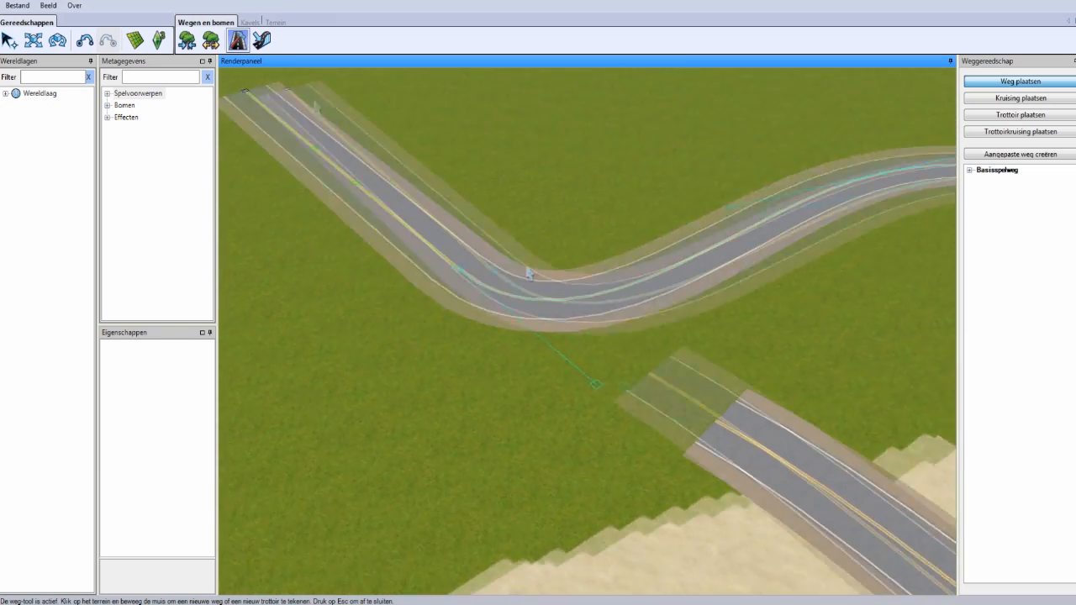
Reshape the road behind the "Hi" lettering with the road edit tool, moving its curve handles to smooth the wavy stretch.
{"action": "left_click", "coordinate": [33, 40]}
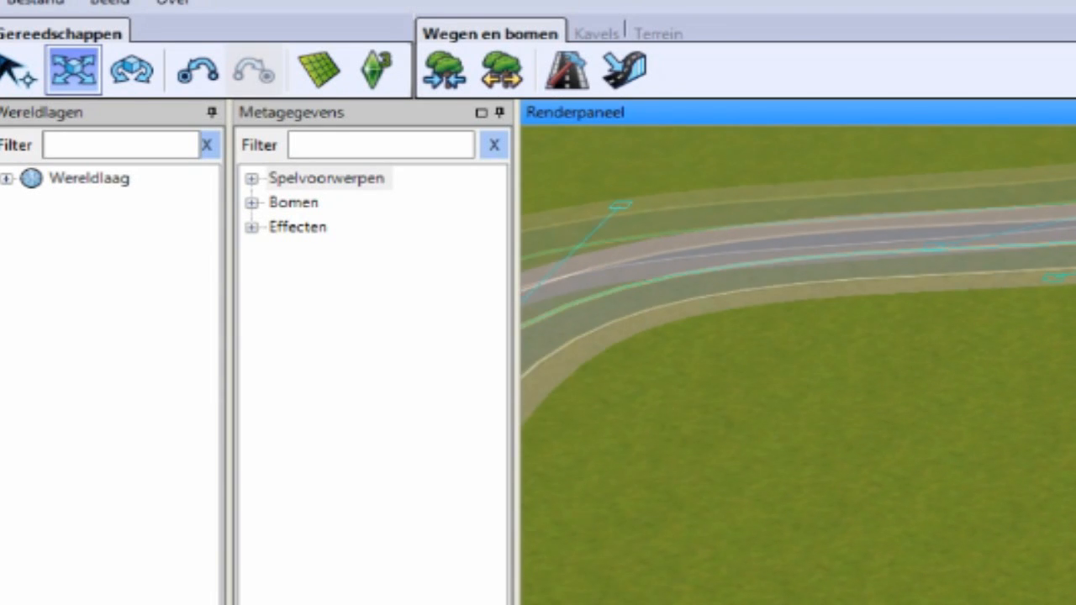
{"action": "left_click_drag", "start_coordinate": [705, 409], "coordinate": [730, 390]}
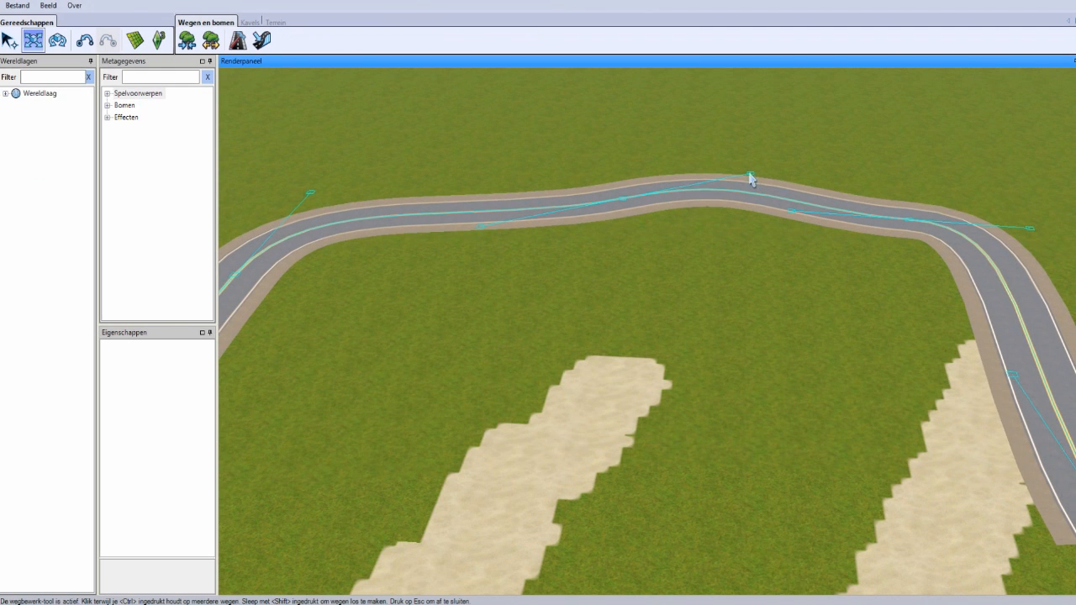
{"action": "left_click_drag", "start_coordinate": [750, 179], "coordinate": [737, 208]}
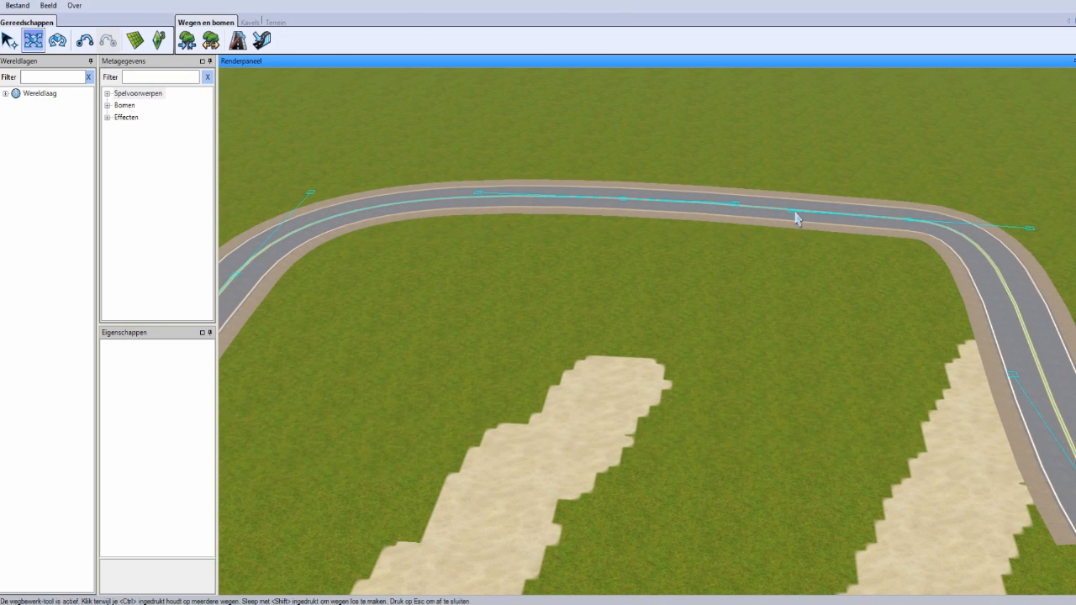
{"action": "mouse_move", "coordinate": [796, 212]}
{"action": "left_mouse_down"}
{"action": "mouse_move", "coordinate": [799, 188]}
{"action": "mouse_move", "coordinate": [800, 198]}
{"action": "left_mouse_up"}
{"action": "mouse_move", "coordinate": [599, 198]}
{"action": "left_mouse_down"}
{"action": "mouse_move", "coordinate": [563, 197]}
{"action": "mouse_move", "coordinate": [580, 196]}
{"action": "left_mouse_up"}
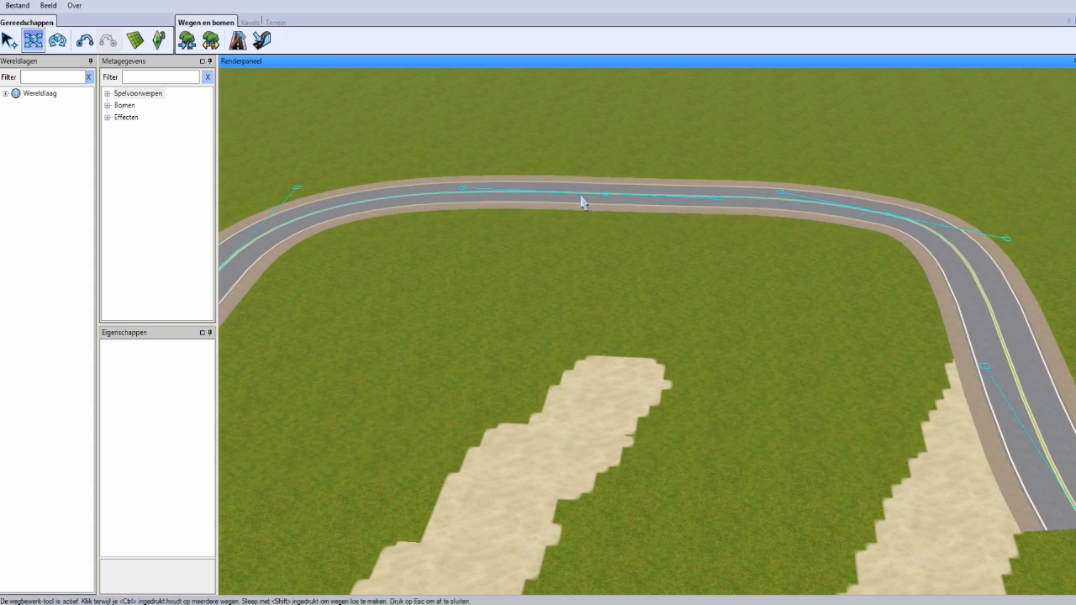
{"action": "scroll", "coordinate": [580, 195], "scroll_direction": "down", "scroll_amount": 1}
{"action": "middle_click_drag", "start_coordinate": [580, 195], "coordinate": [564, 197]}
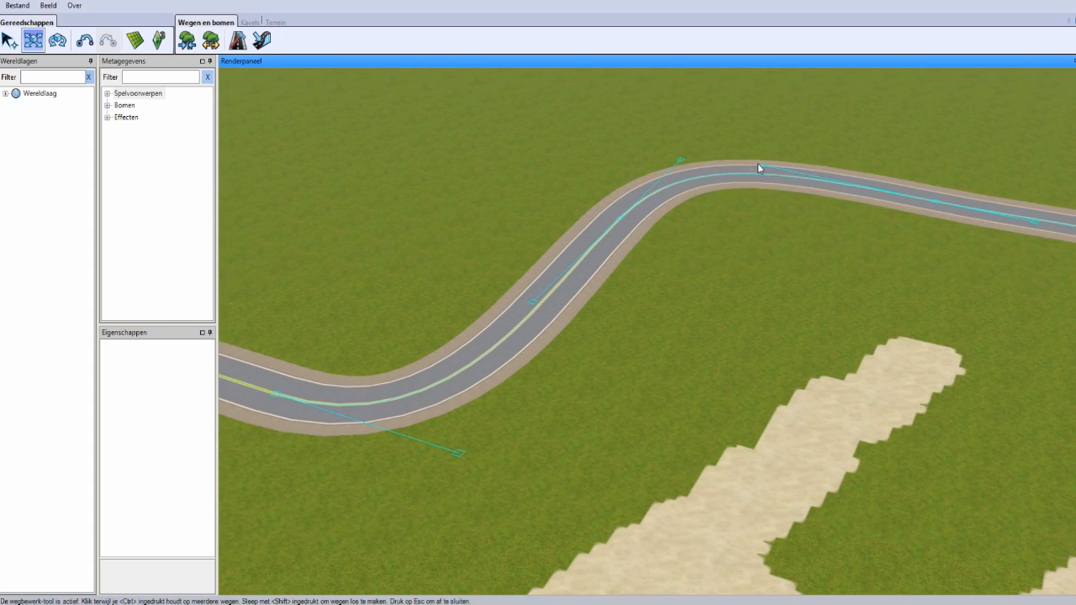
Move the road's open end beside the sand lettering farther out and adjust the curve handle of that last segment.
{"action": "right_click_drag", "start_coordinate": [861, 205], "coordinate": [729, 196]}
{"action": "left_click_drag", "start_coordinate": [672, 193], "coordinate": [690, 187]}
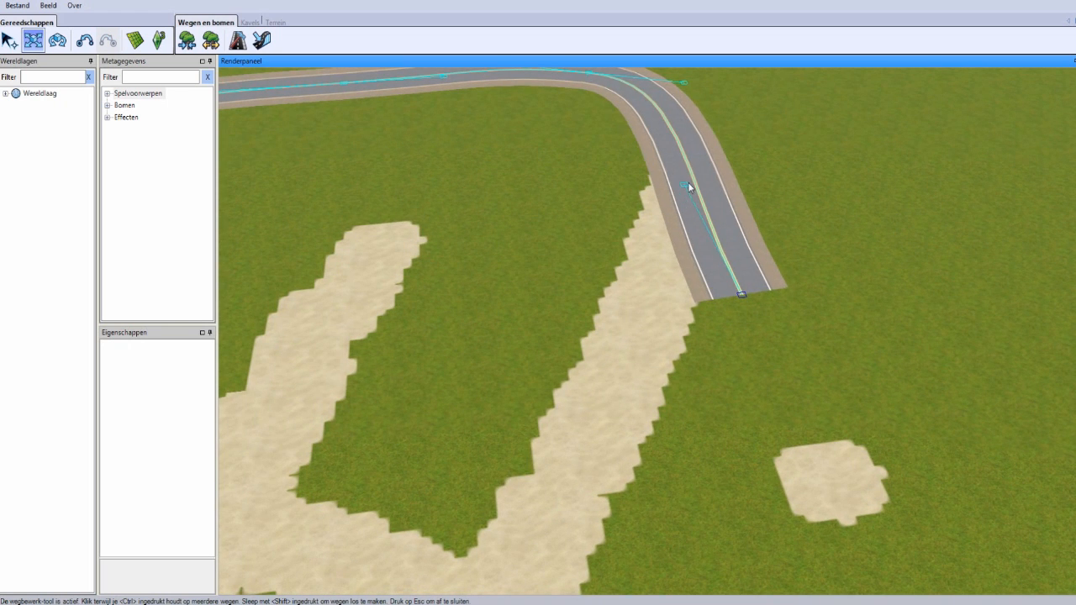
{"action": "left_click_drag", "start_coordinate": [741, 298], "coordinate": [808, 585]}
{"action": "left_click_drag", "start_coordinate": [723, 357], "coordinate": [750, 348]}
Open the road slope tool and look over its smoothing, slope limit and flattening options.
{"action": "scroll", "coordinate": [721, 285], "scroll_direction": "down", "scroll_amount": 2}
{"action": "middle_click_drag", "start_coordinate": [721, 285], "coordinate": [638, 262]}
{"action": "left_click", "coordinate": [262, 39]}
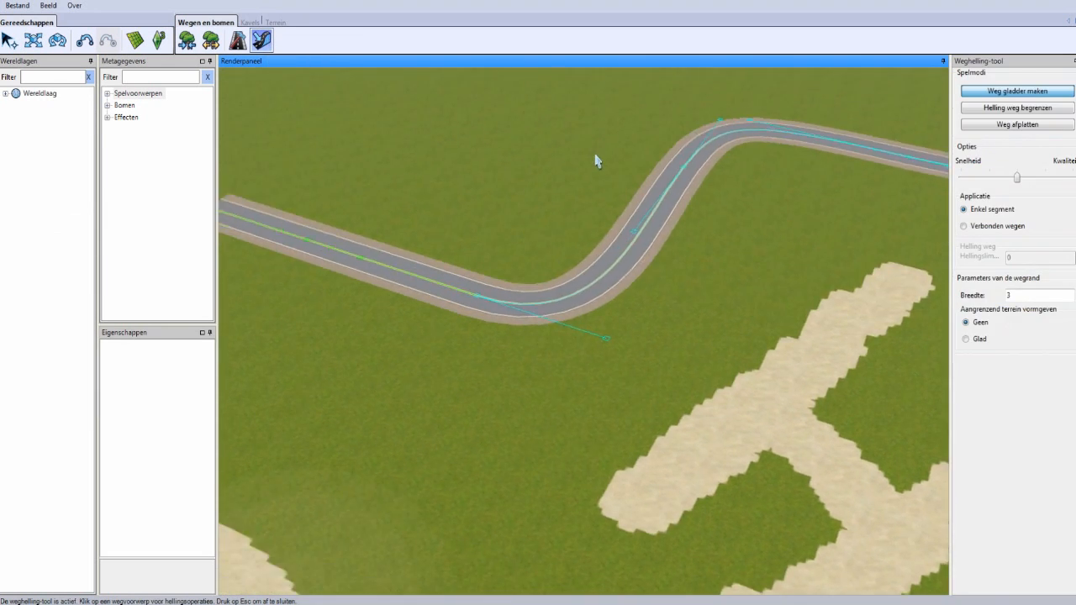
{"action": "middle_click_drag", "start_coordinate": [598, 160], "coordinate": [307, 69]}
{"action": "left_click", "coordinate": [248, 23]}
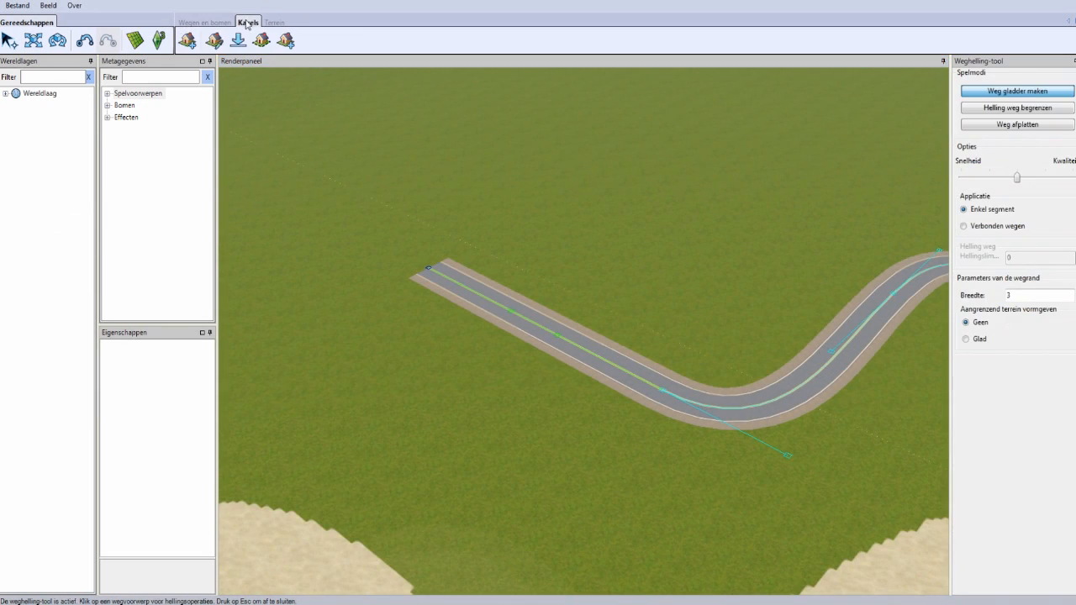
{"action": "left_click", "coordinate": [187, 22]}
Place a road intersection just off the open end of the straight road stretch.
{"action": "left_click", "coordinate": [238, 40]}
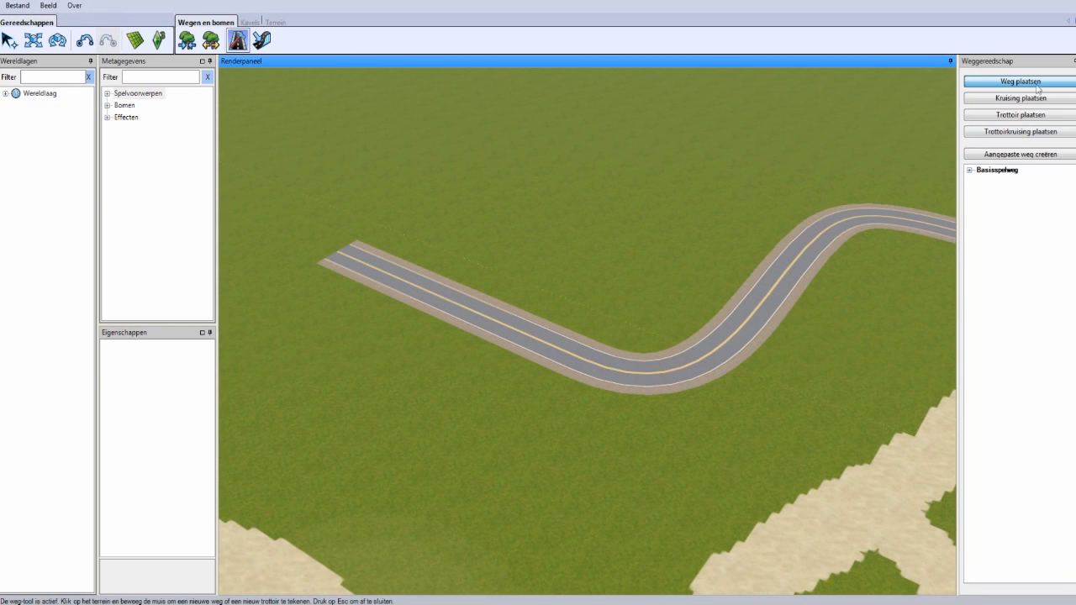
{"action": "left_click", "coordinate": [998, 99]}
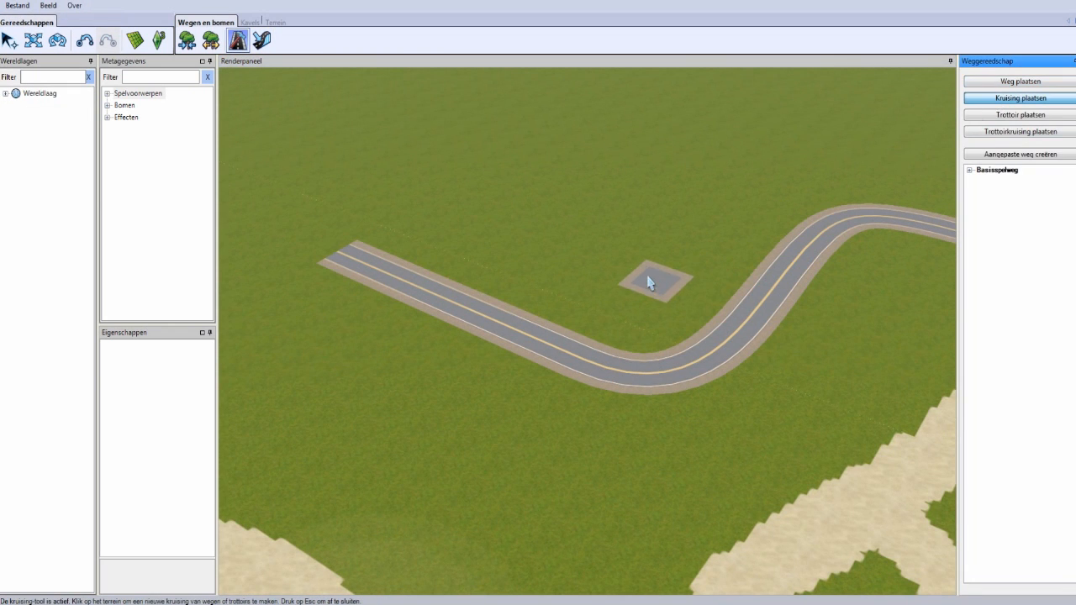
{"action": "middle_click_drag", "start_coordinate": [655, 285], "coordinate": [659, 278]}
{"action": "right_click_drag", "start_coordinate": [659, 279], "coordinate": [665, 277]}
{"action": "middle_click_drag", "start_coordinate": [665, 277], "coordinate": [663, 276]}
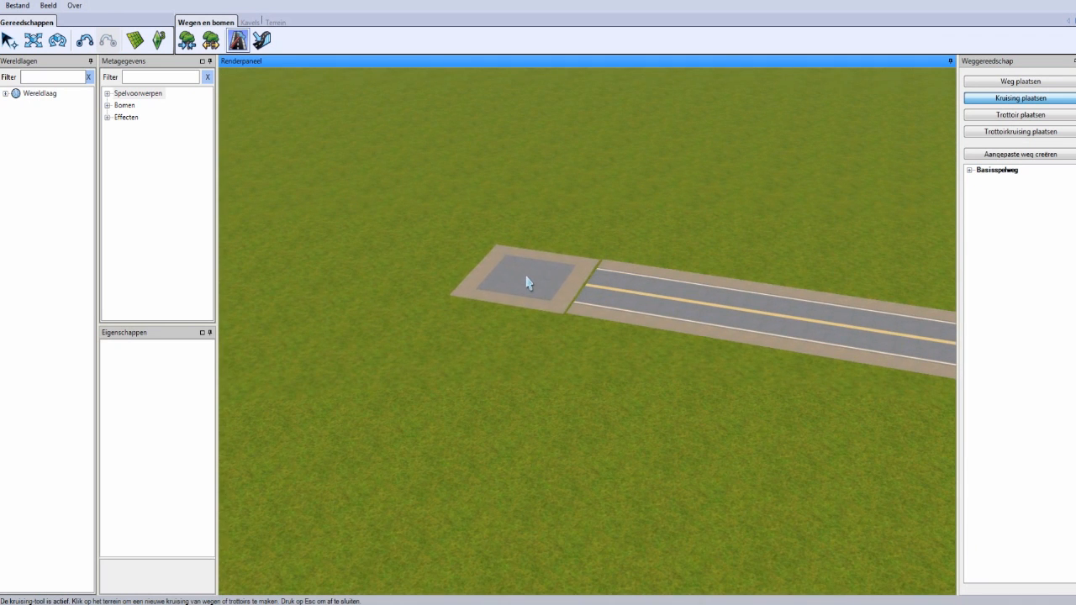
{"action": "left_click", "coordinate": [529, 282]}
Connect the straight road's open end to the new intersection with the road edit tool.
{"action": "left_click", "coordinate": [33, 40]}
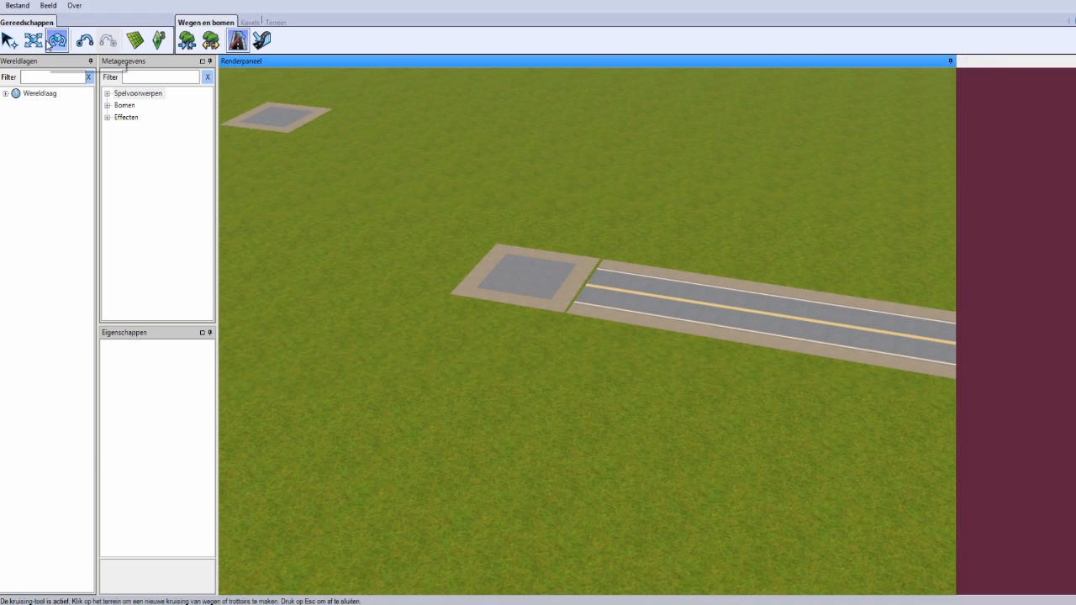
{"action": "left_click", "coordinate": [660, 288]}
{"action": "left_click_drag", "start_coordinate": [644, 277], "coordinate": [640, 274]}
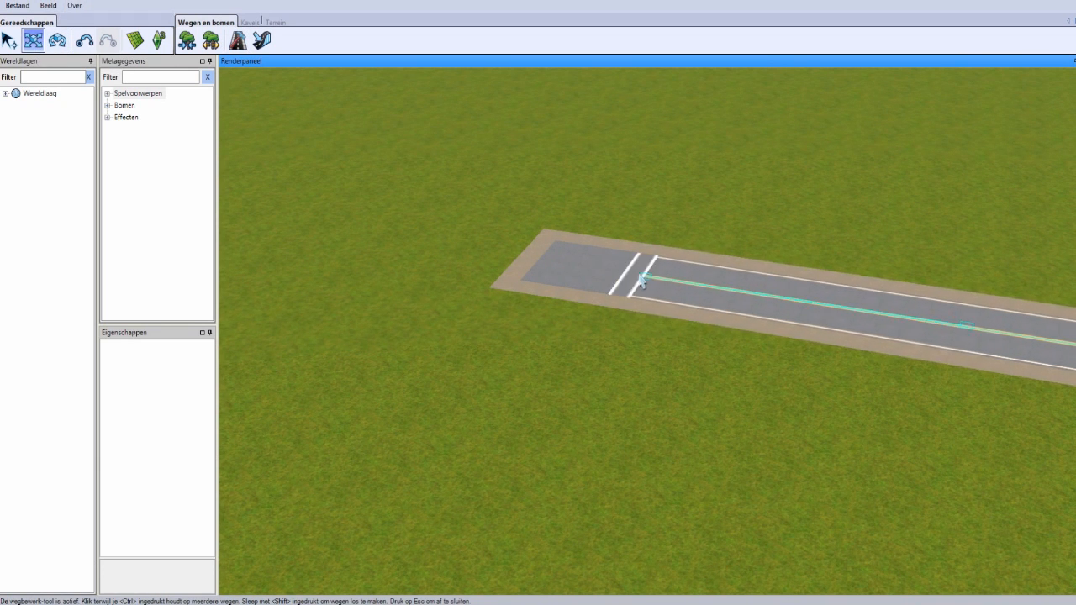
Place a short straight road leading away from the intersection's near side, at a right angle to the existing road.
{"action": "left_click", "coordinate": [239, 40]}
{"action": "left_click", "coordinate": [1019, 99]}
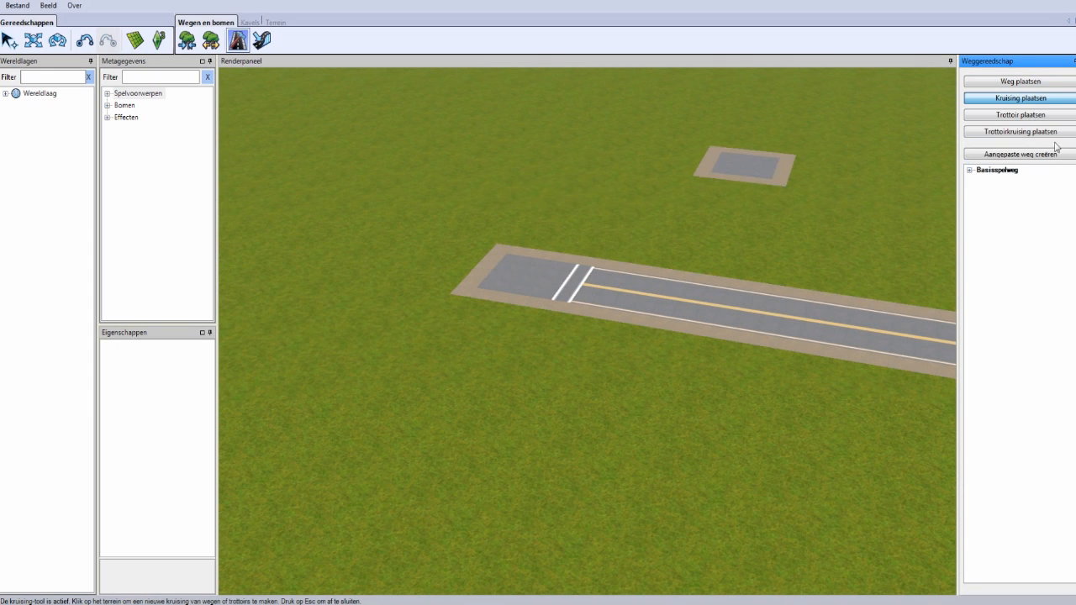
{"action": "left_click", "coordinate": [1019, 82]}
{"action": "left_click", "coordinate": [468, 454]}
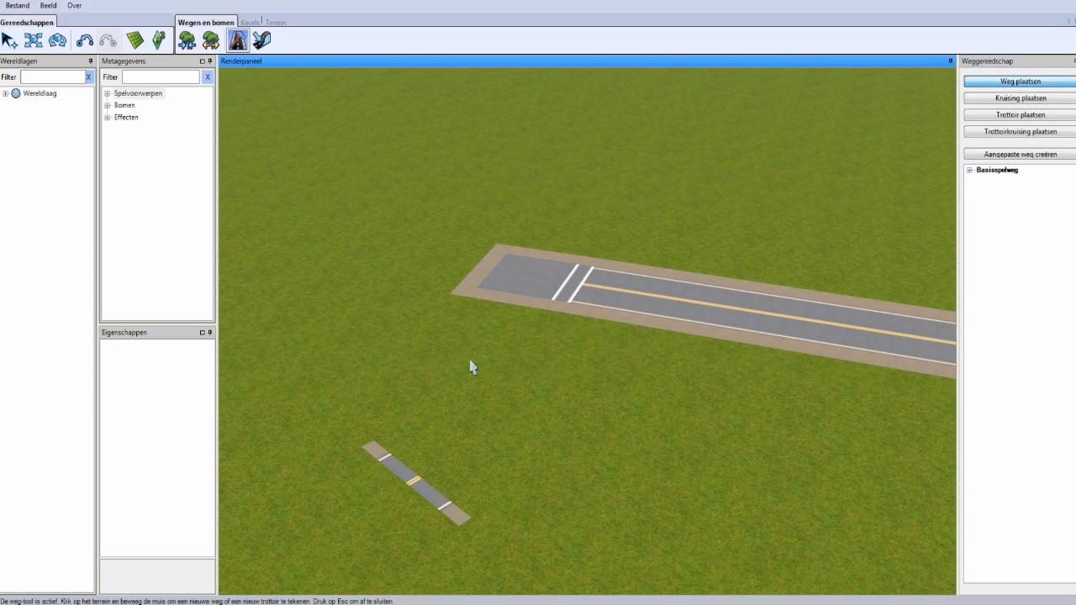
{"action": "key", "text": "Escape"}
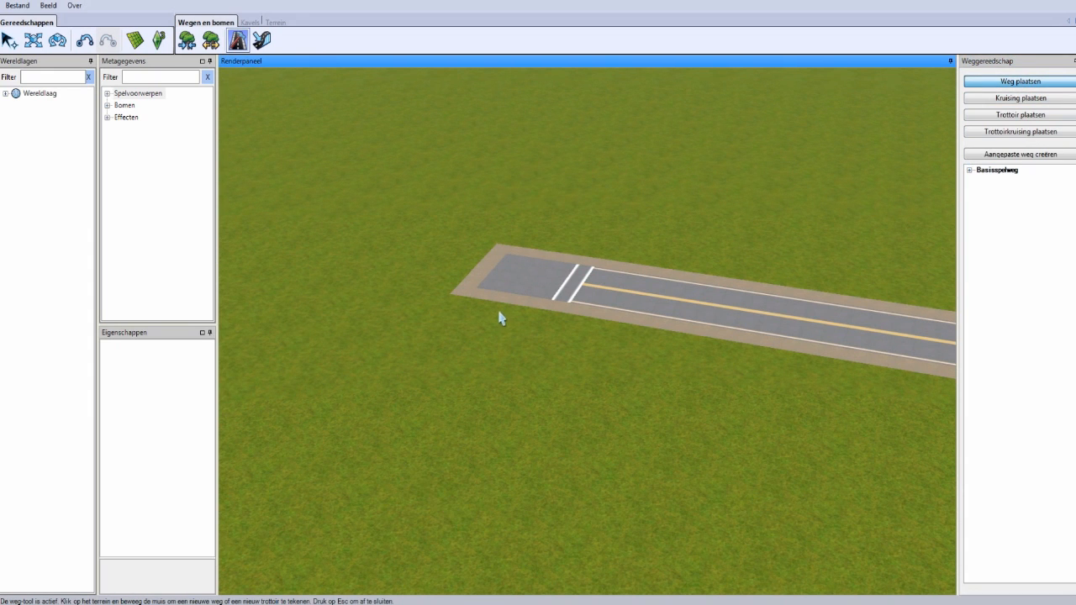
{"action": "left_click", "coordinate": [367, 496]}
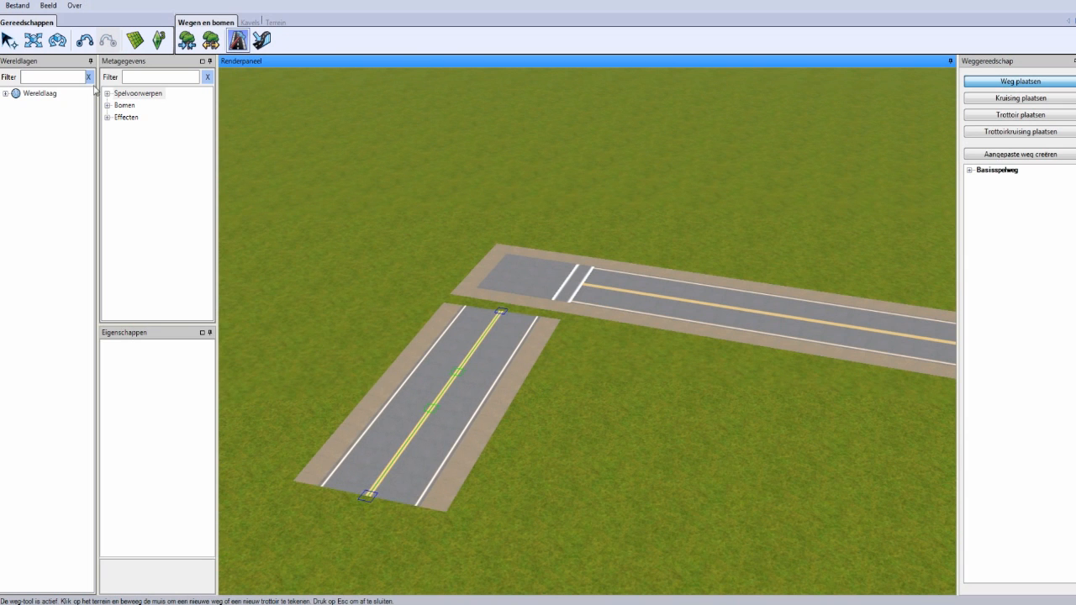
Connect the short road's inner end to the near side of the intersection.
{"action": "left_click", "coordinate": [33, 42]}
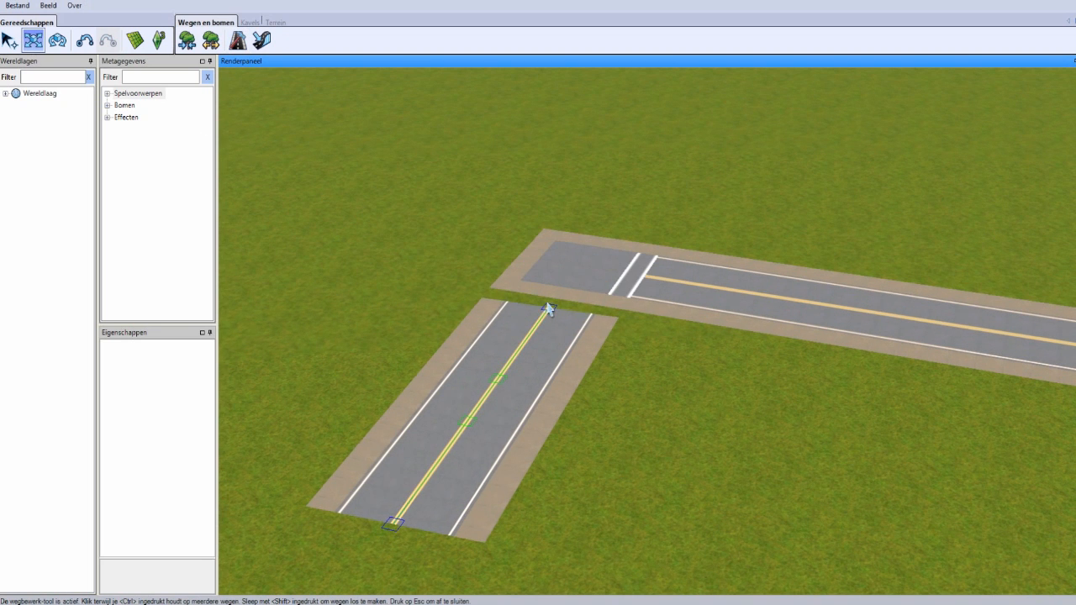
{"action": "left_click_drag", "start_coordinate": [547, 309], "coordinate": [553, 295]}
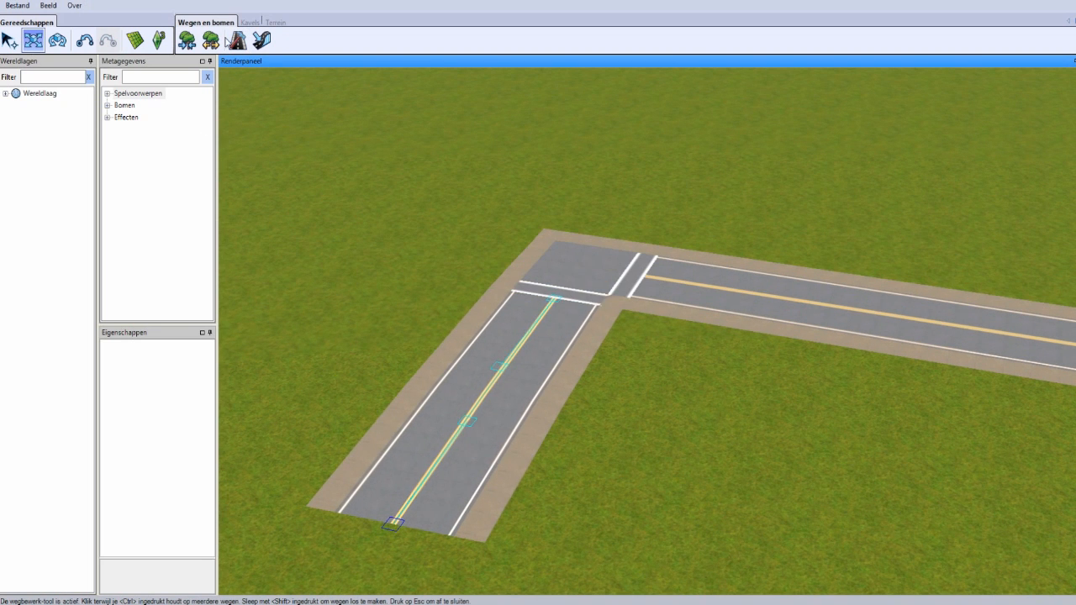
{"action": "key", "text": "Escape"}
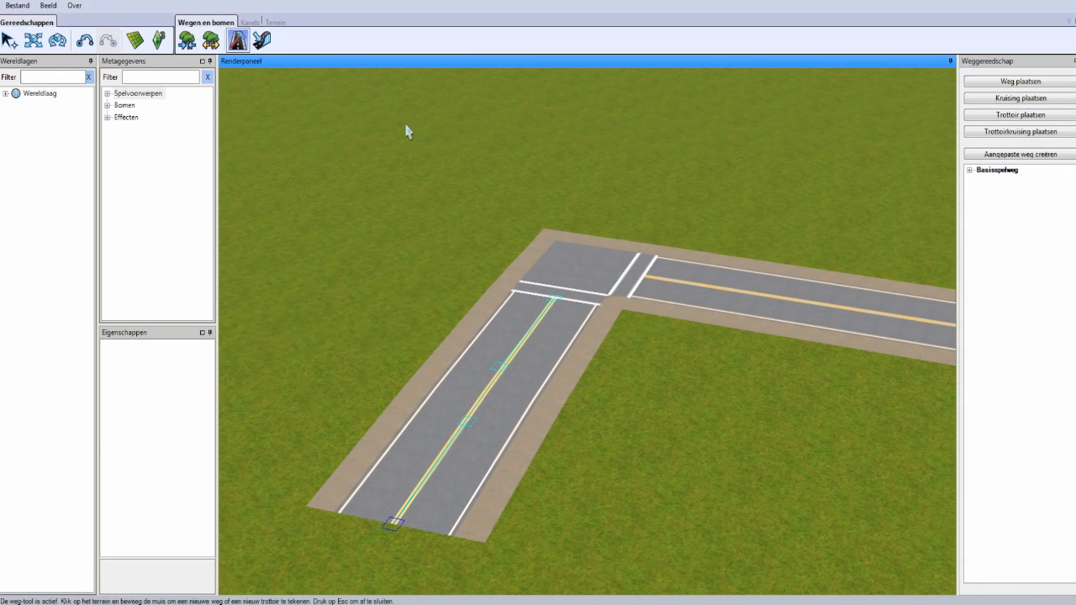
Place a sidewalk intersection on the grass inside the road corner and a sidewalk running from it alongside the short road.
{"action": "left_click", "coordinate": [1029, 133]}
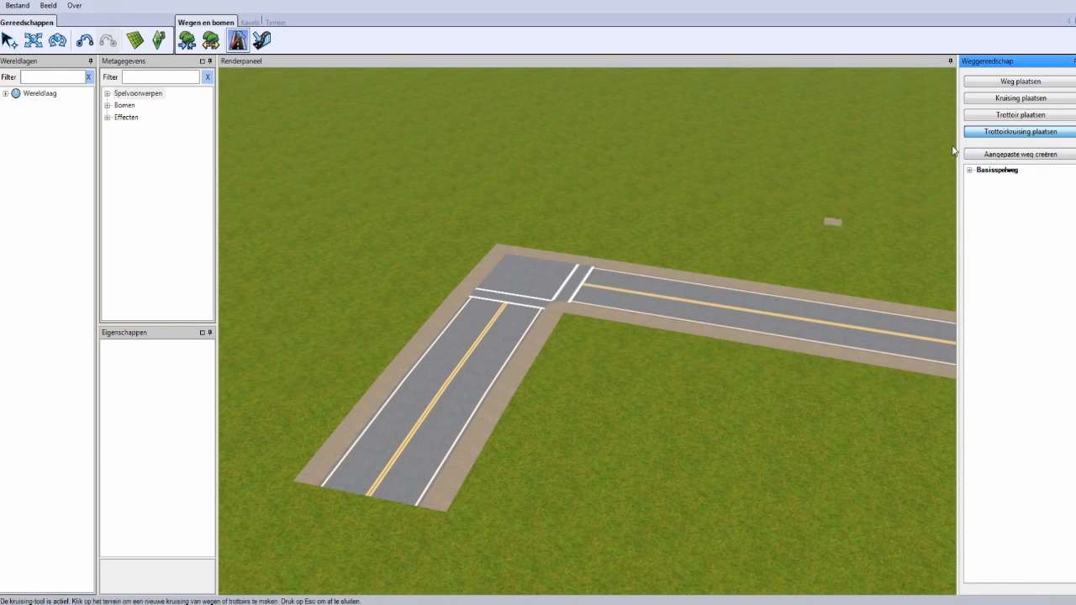
{"action": "left_click", "coordinate": [622, 367]}
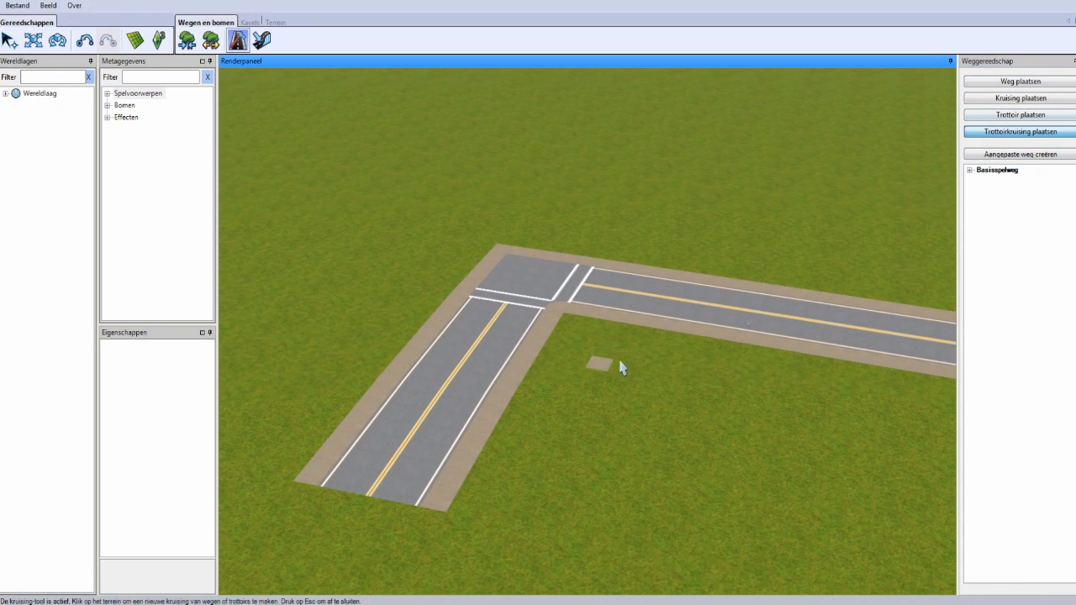
{"action": "left_click", "coordinate": [1017, 116]}
{"action": "left_click", "coordinate": [522, 531]}
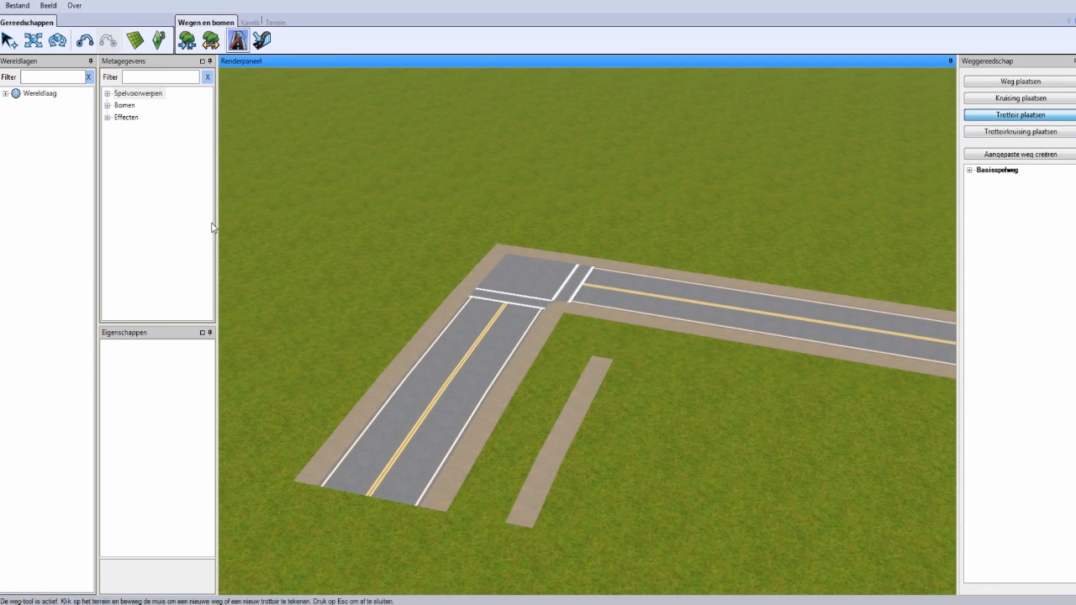
Add sidewalks on both sides of the sidewalk intersection, one crossing the short road, and adjust the outer sidewalk's far end.
{"action": "left_click", "coordinate": [780, 411]}
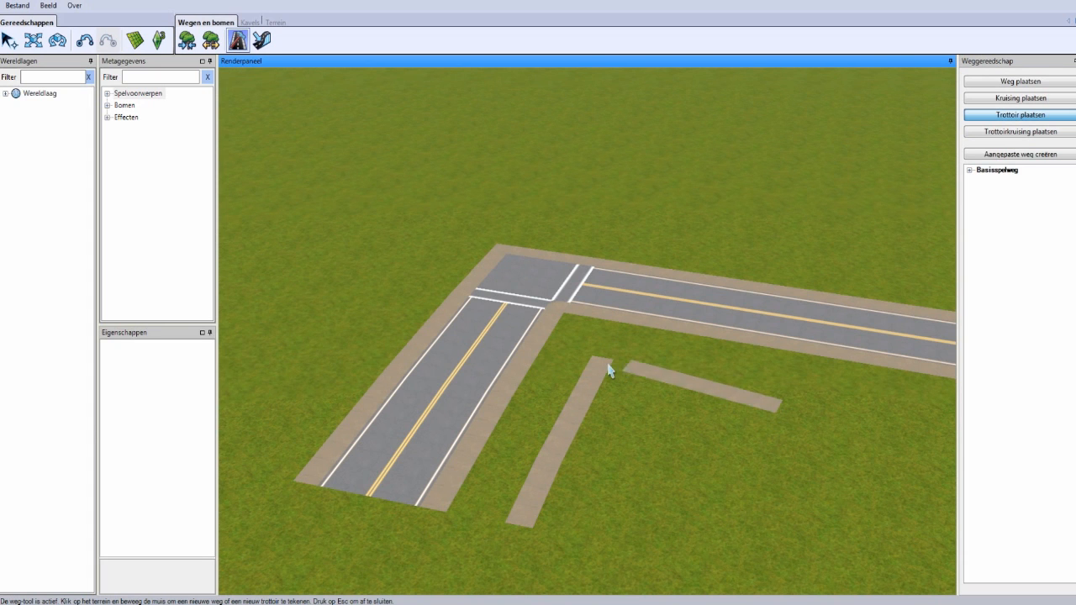
{"action": "key", "text": "Escape"}
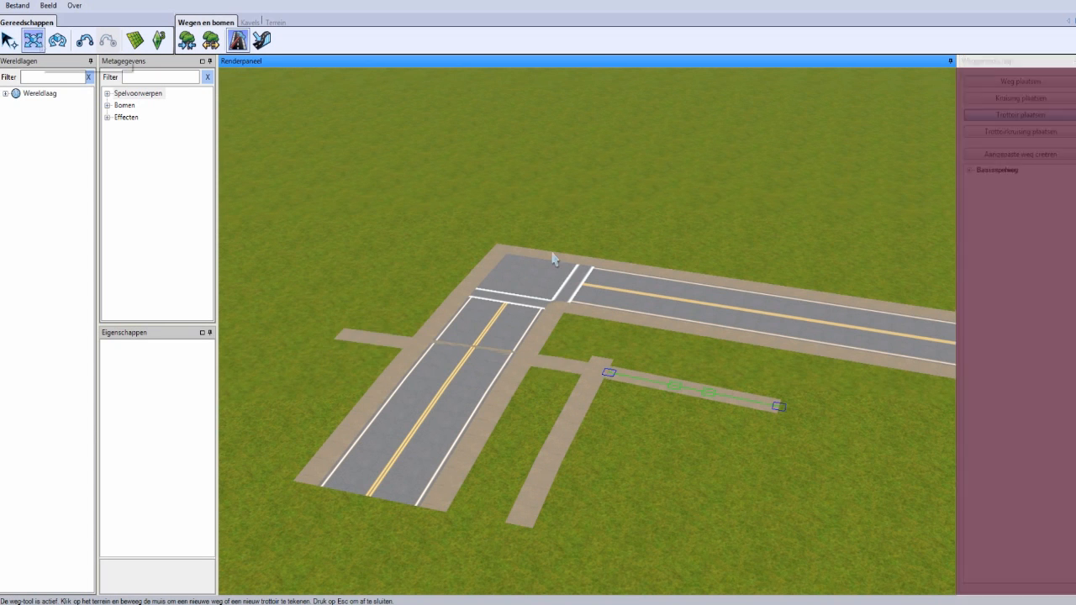
{"action": "left_click", "coordinate": [805, 408]}
{"action": "left_click_drag", "start_coordinate": [874, 418], "coordinate": [656, 400]}
Try to draw a lot on the open grass beside the long road.
{"action": "middle_click_drag", "start_coordinate": [670, 500], "coordinate": [487, 257]}
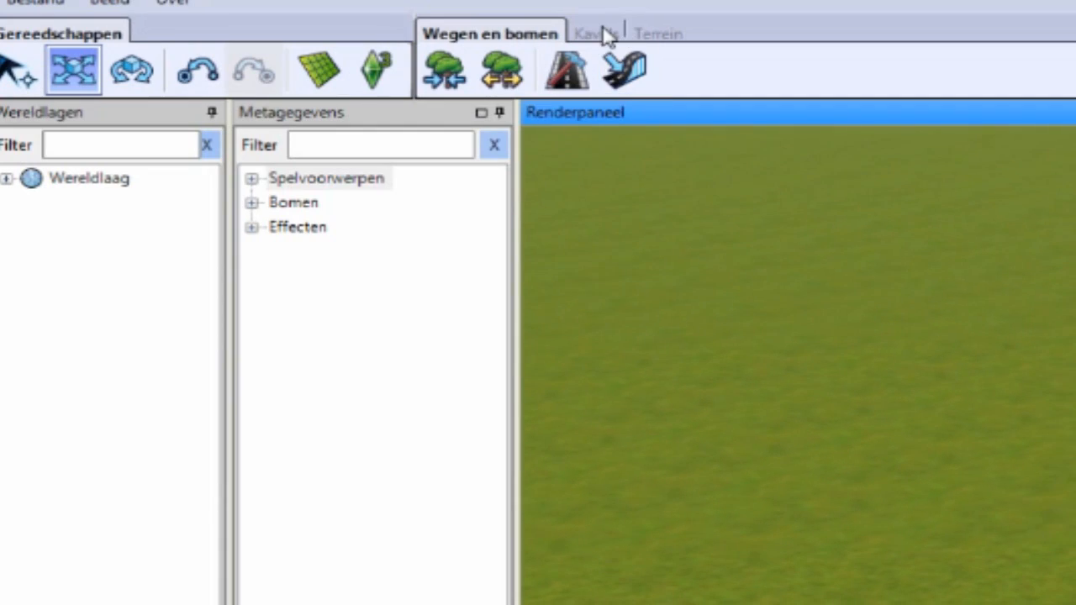
{"action": "left_click", "coordinate": [598, 33]}
{"action": "left_click", "coordinate": [447, 68]}
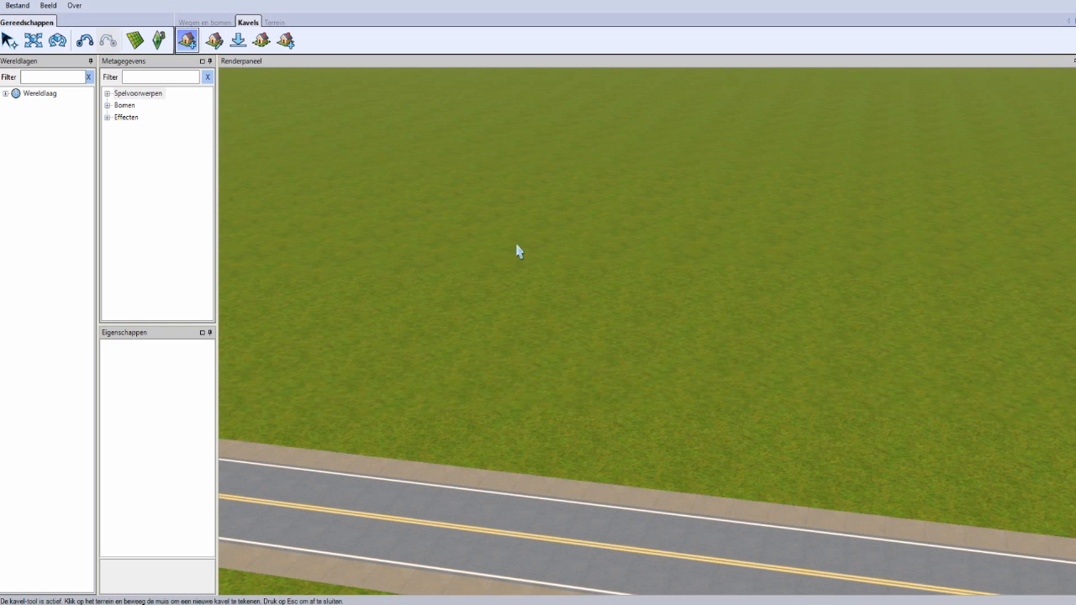
{"action": "left_click", "coordinate": [526, 184]}
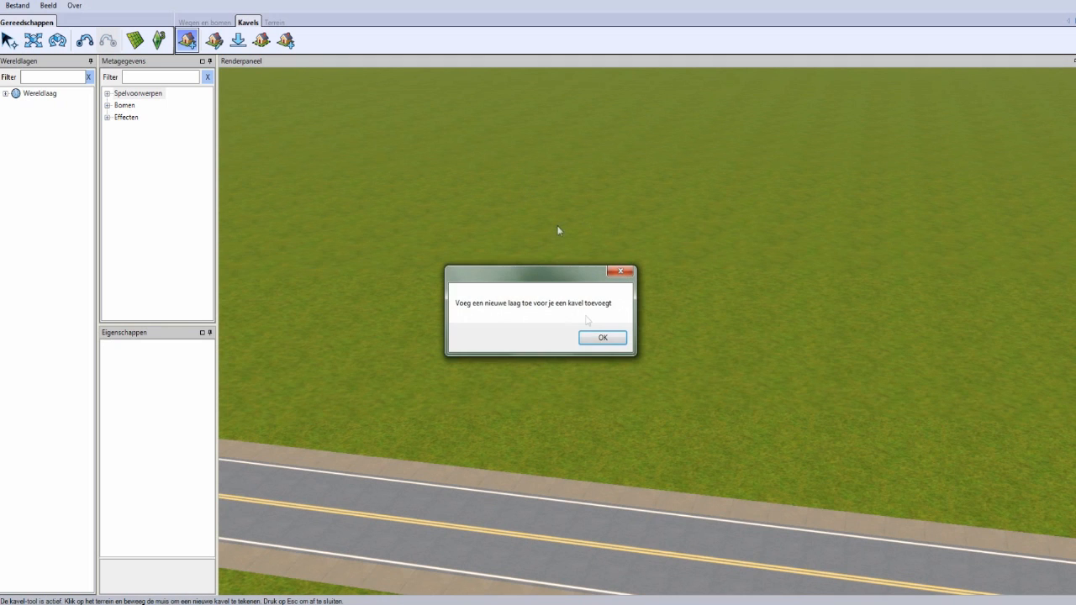
{"action": "left_click", "coordinate": [602, 339]}
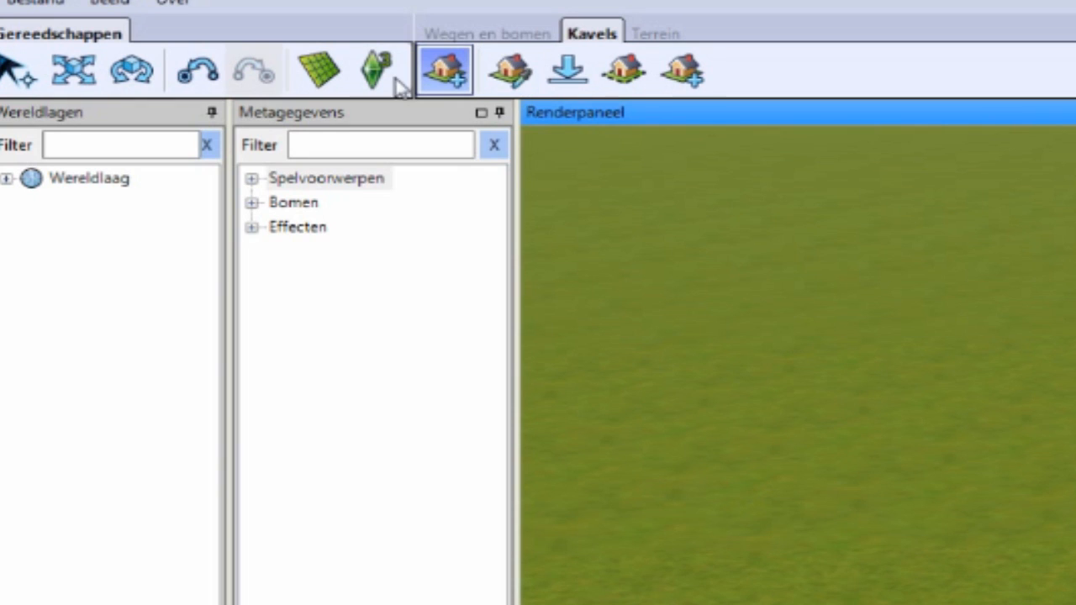
Add a new layer to the world layer (Wereldlaag).
{"action": "left_click", "coordinate": [376, 70]}
{"action": "left_click", "coordinate": [63, 181]}
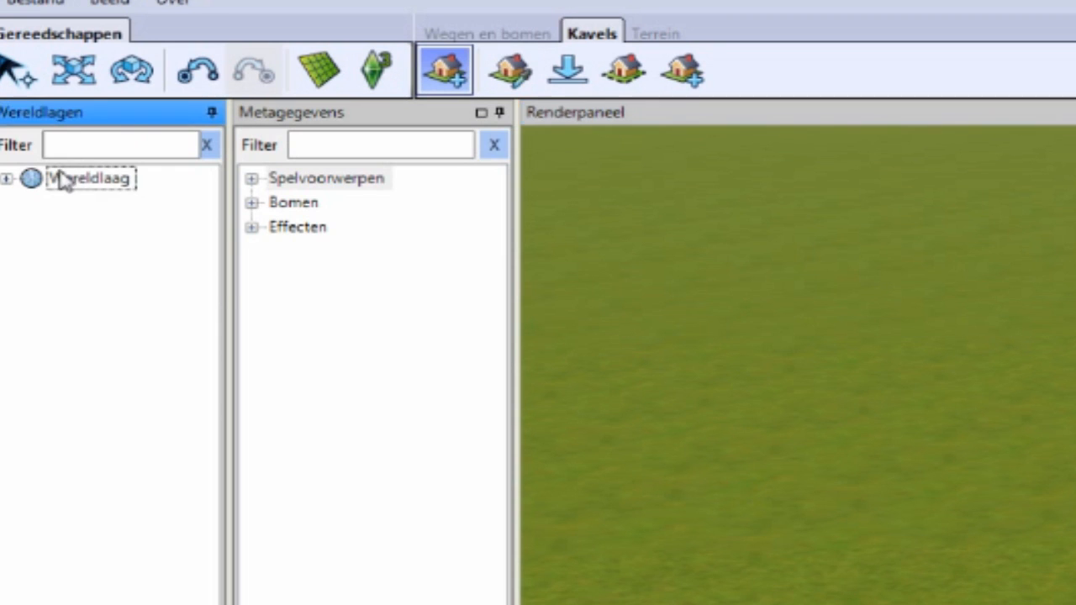
{"action": "right_click", "coordinate": [64, 182]}
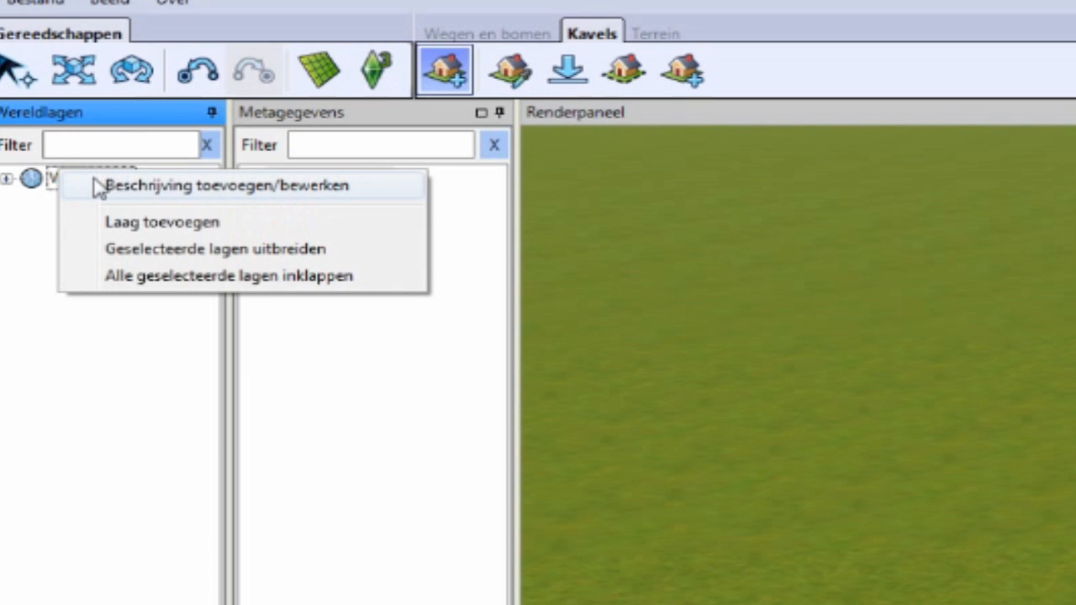
{"action": "left_click", "coordinate": [154, 222]}
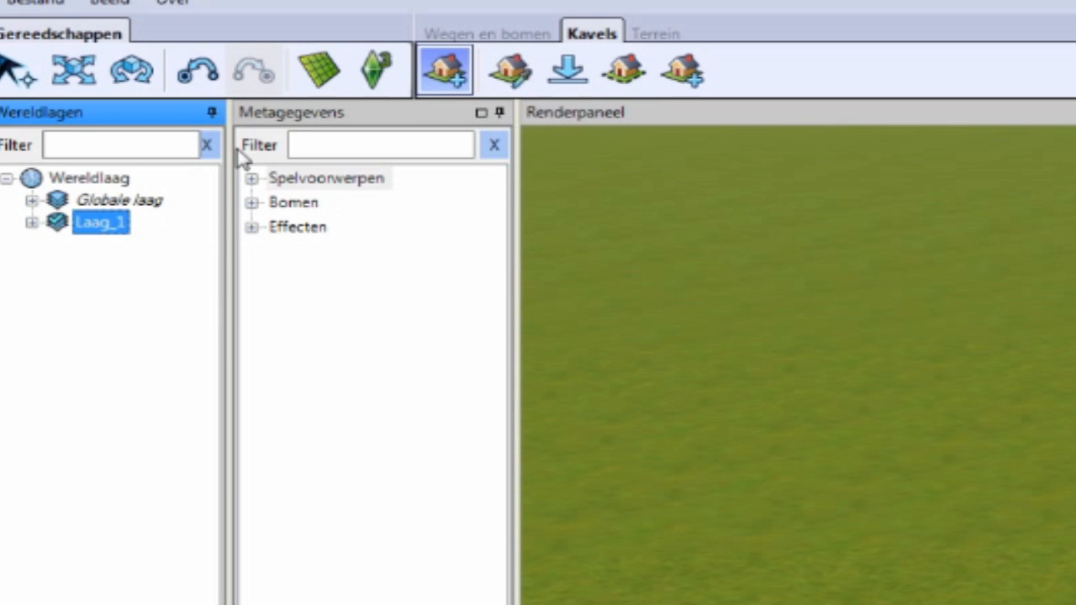
Try to draw a lot of about 46 by 64 on the grass set back from the road.
{"action": "left_click", "coordinate": [429, 88]}
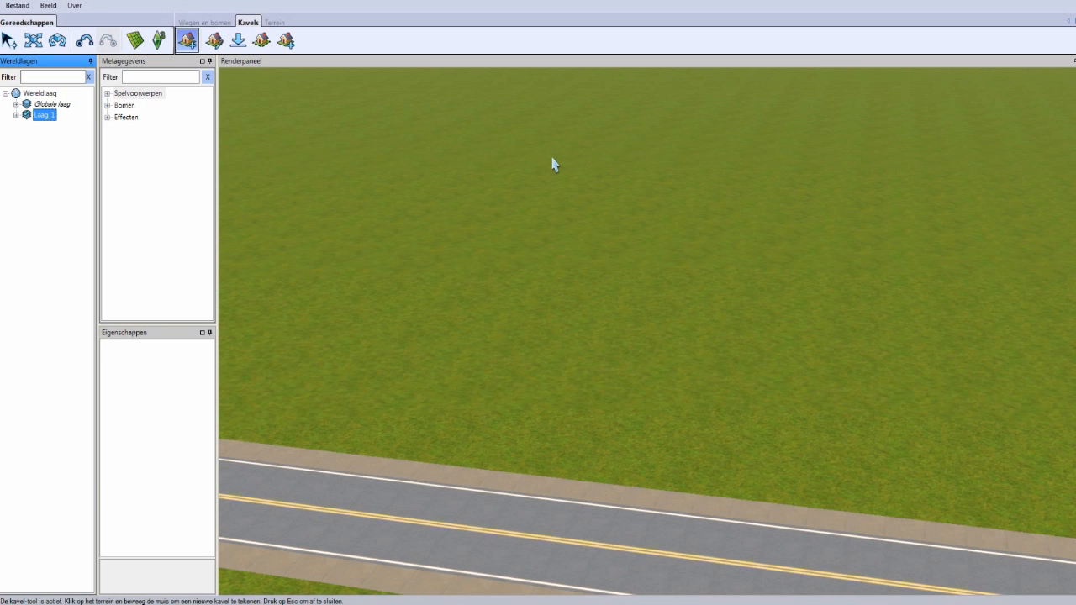
{"action": "left_click", "coordinate": [560, 164]}
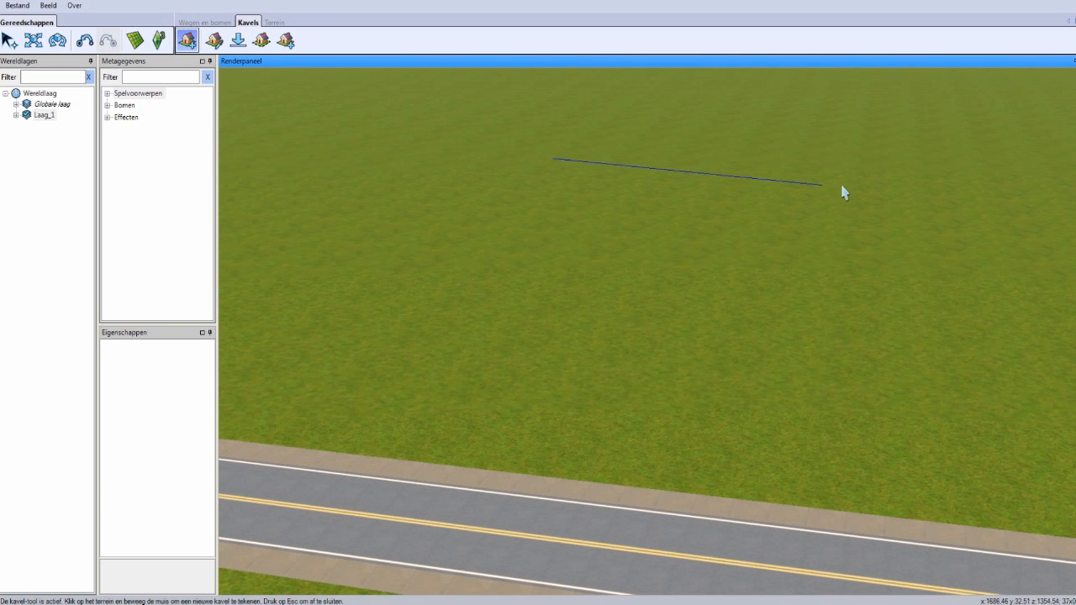
{"action": "left_click", "coordinate": [904, 177]}
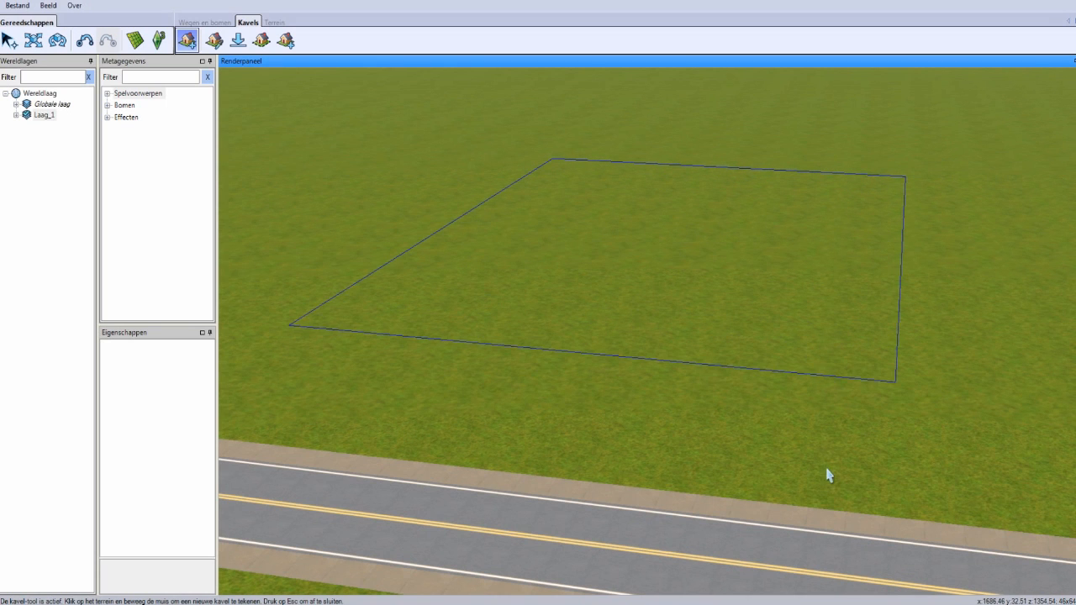
{"action": "left_click", "coordinate": [860, 179]}
Draw a lot of about 42 by 50 on the grass, with its front edge along the road's sidewalk.
{"action": "left_click", "coordinate": [597, 180]}
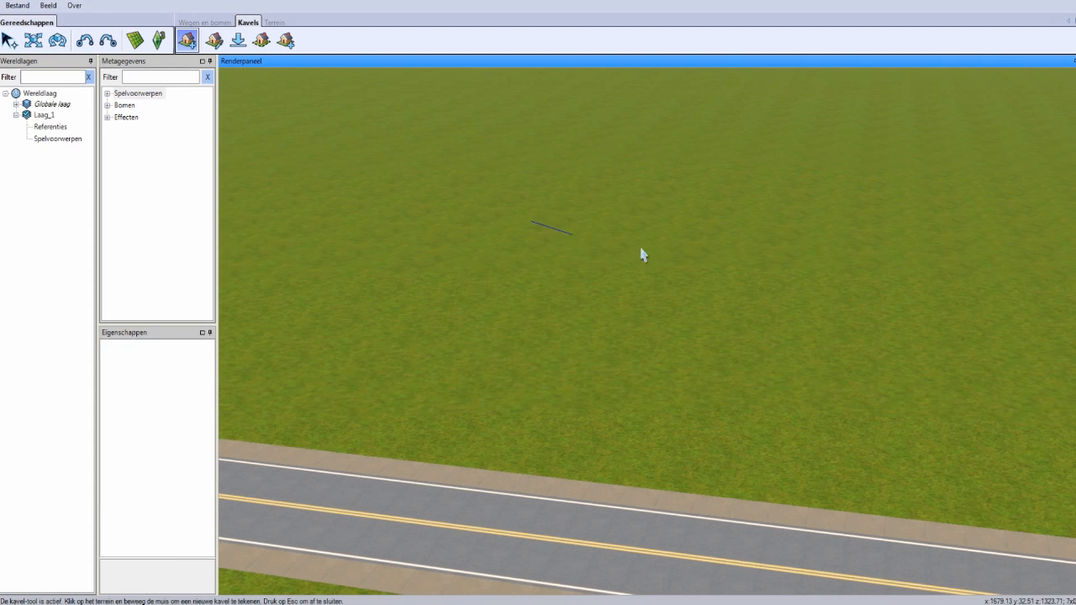
{"action": "left_click", "coordinate": [943, 247]}
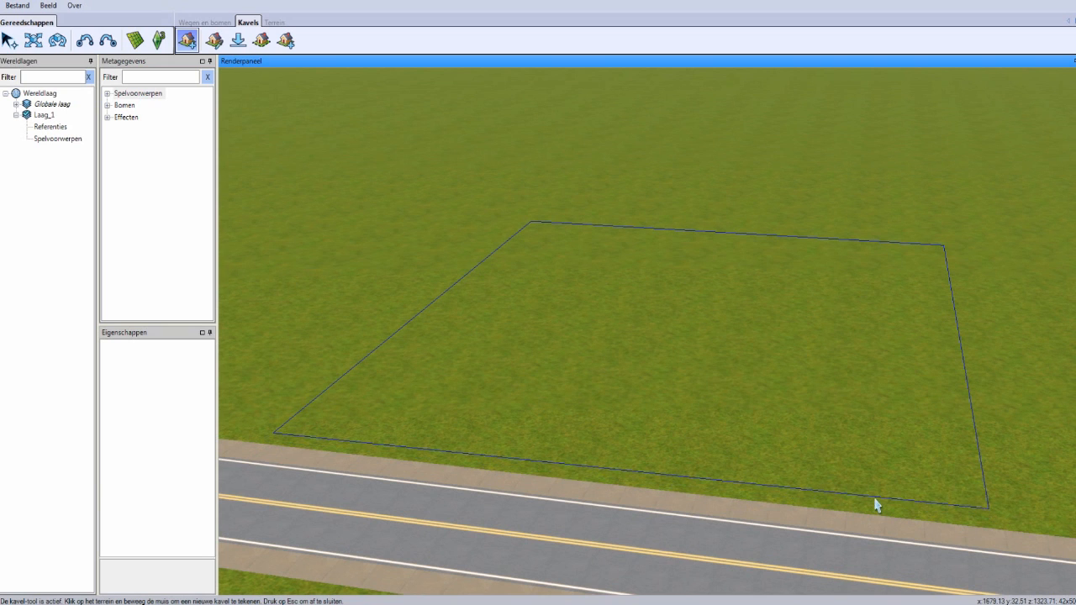
{"action": "left_click", "coordinate": [877, 502]}
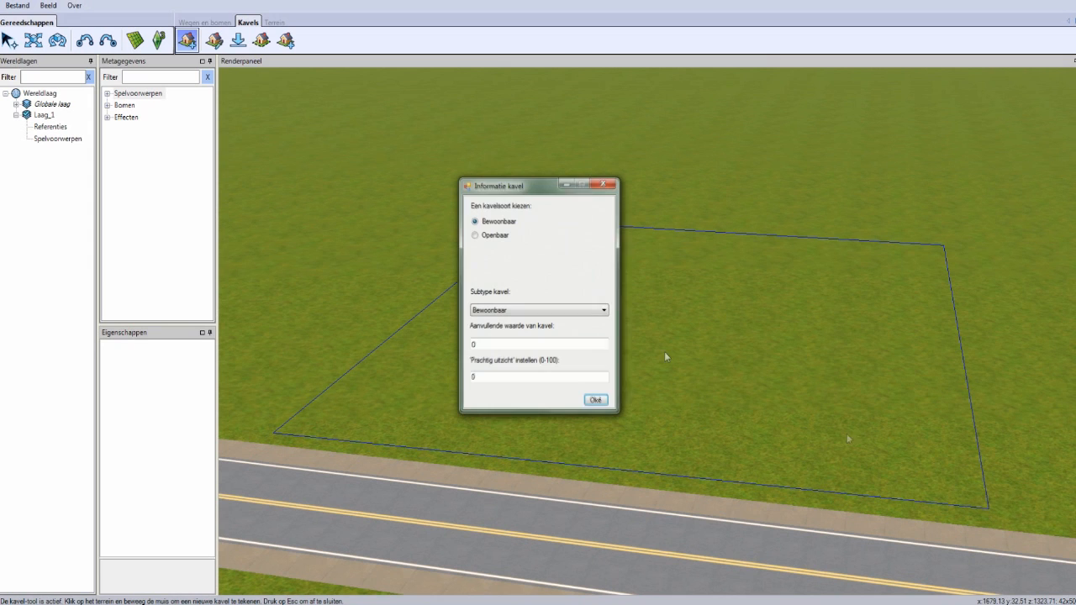
Review the lot subtypes, then create the lot as Bewoonbaar with a 'Prachtig uitzicht' value of 70.
{"action": "left_click", "coordinate": [519, 311]}
{"action": "scroll", "coordinate": [605, 359], "scroll_direction": "down", "scroll_amount": 1}
{"action": "left_click_drag", "start_coordinate": [606, 360], "coordinate": [606, 336]}
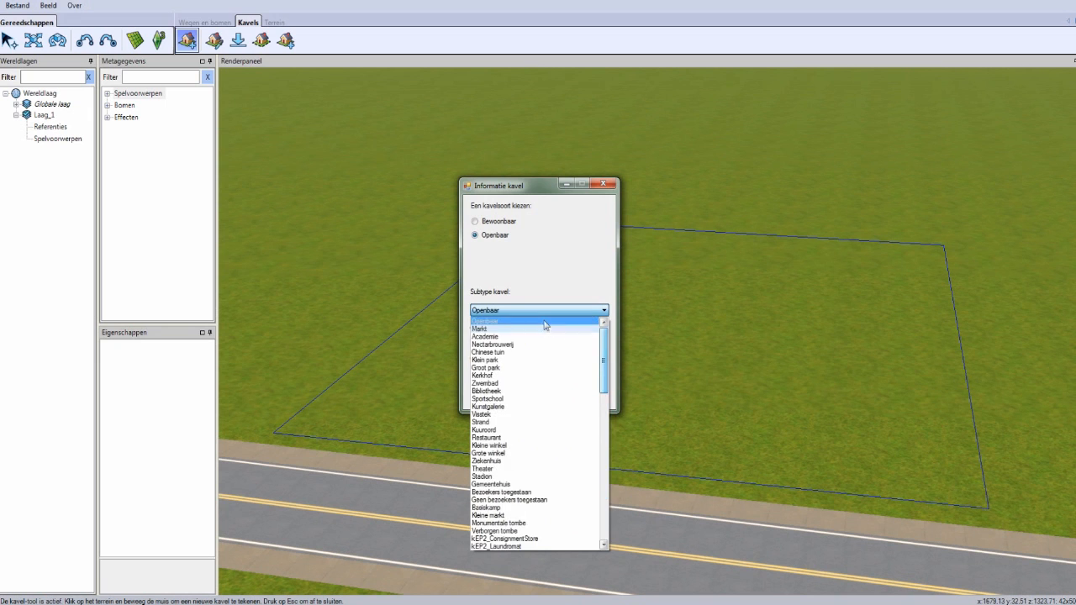
{"action": "left_click", "coordinate": [544, 322]}
{"action": "key", "text": "Return"}
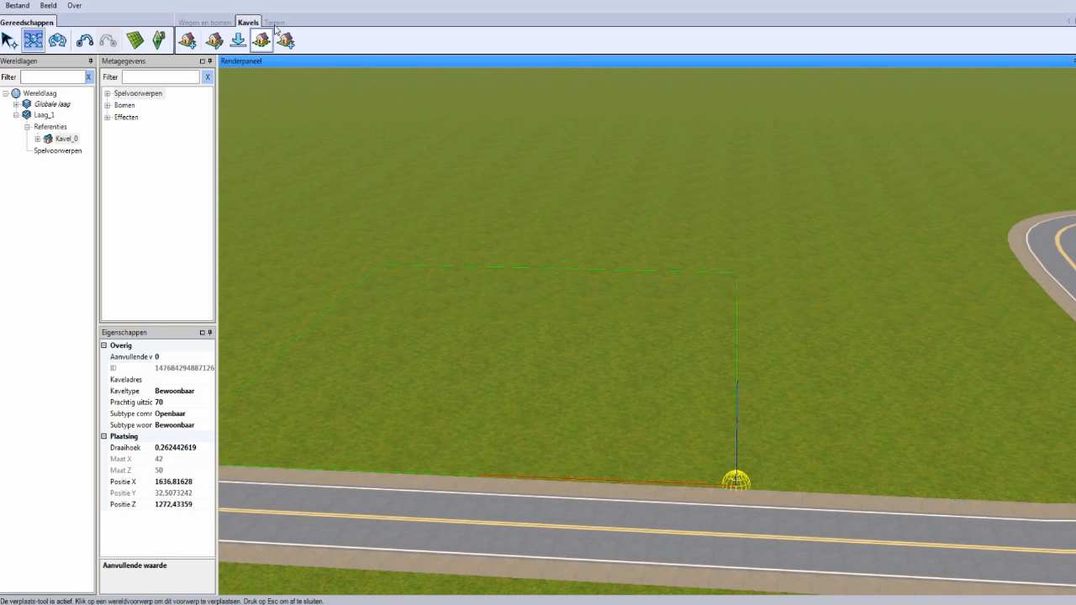
Switch to the road and tree tools and add a second layer to the world layer.
{"action": "left_click", "coordinate": [205, 23]}
{"action": "middle_click_drag", "start_coordinate": [611, 239], "coordinate": [580, 237]}
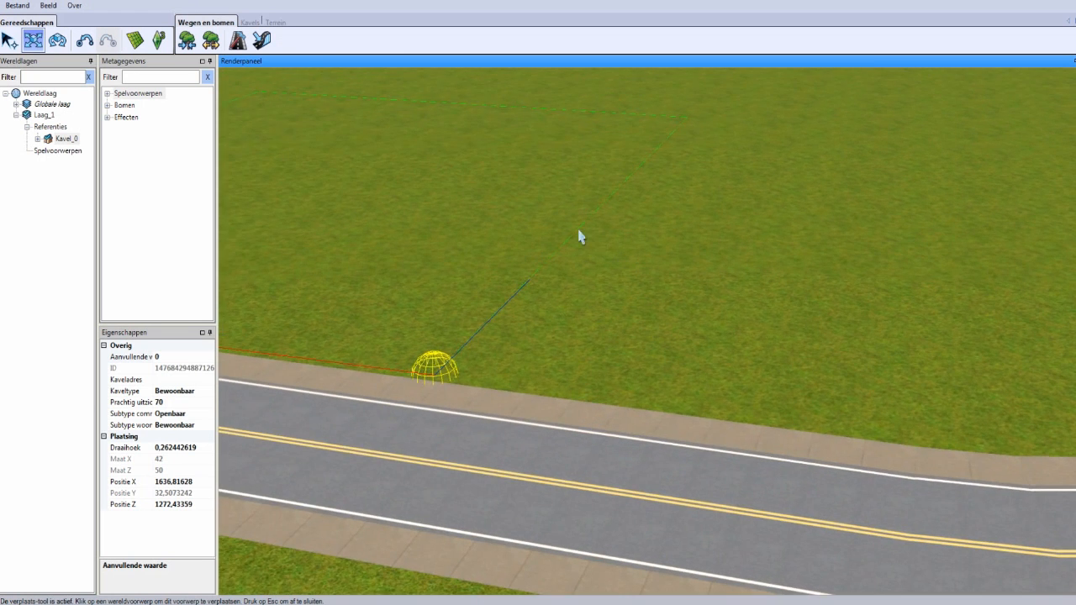
{"action": "right_click", "coordinate": [39, 96]}
{"action": "left_click", "coordinate": [71, 118]}
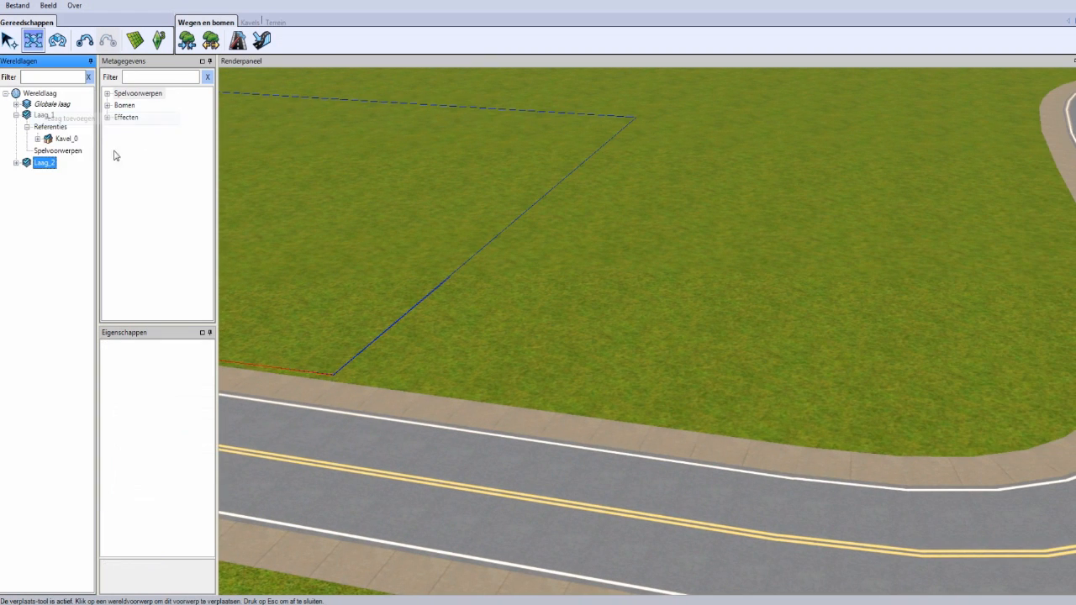
Place an Autowrak from the Omgeving game objects on the grass beside the lot and turn it to a new angle.
{"action": "left_click", "coordinate": [111, 109]}
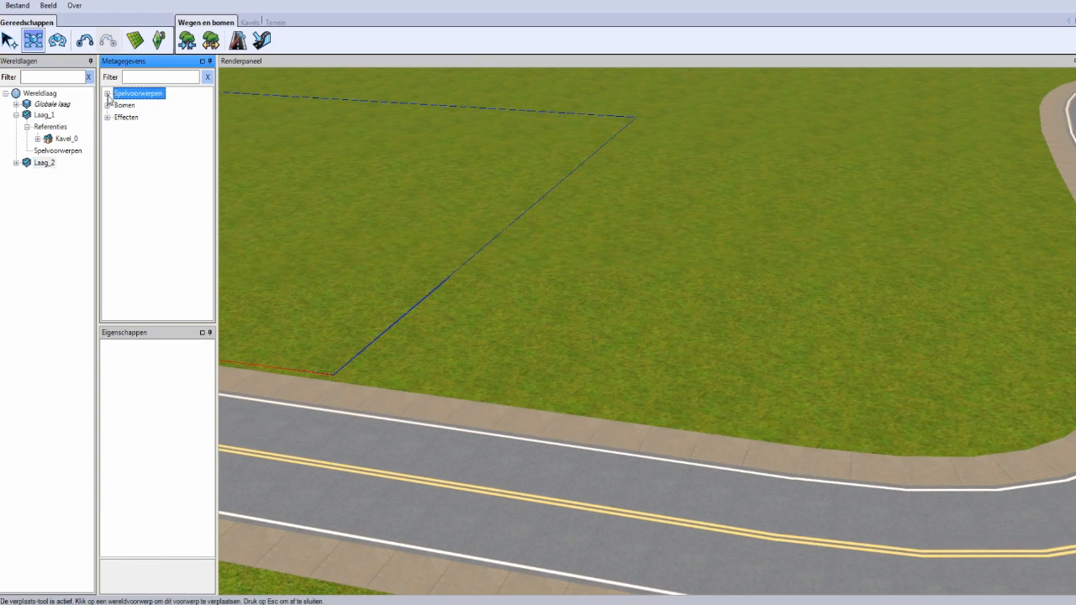
{"action": "left_click", "coordinate": [118, 117]}
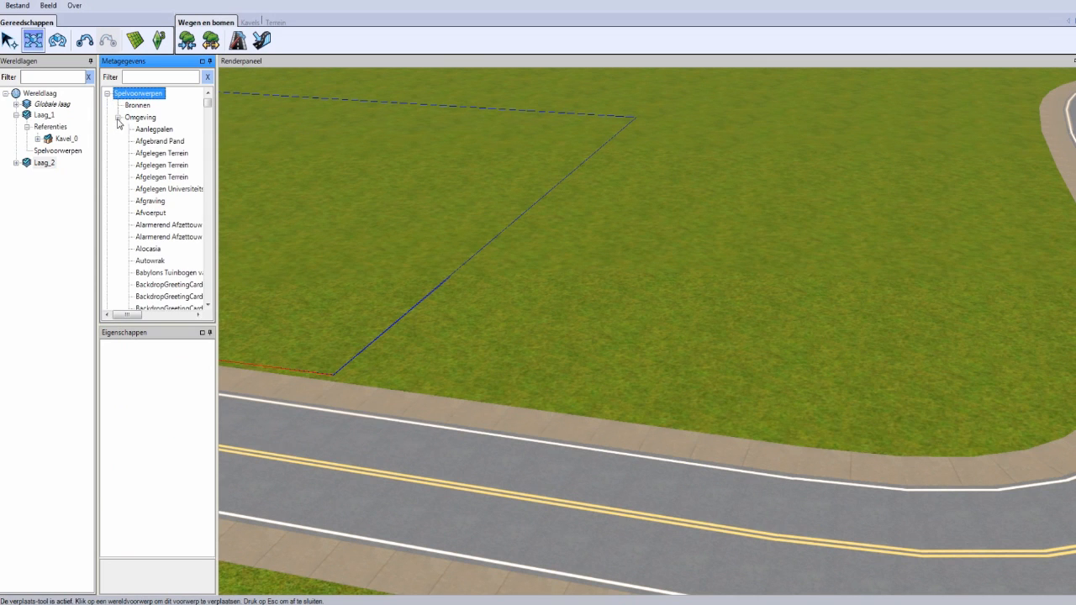
{"action": "left_click", "coordinate": [157, 177]}
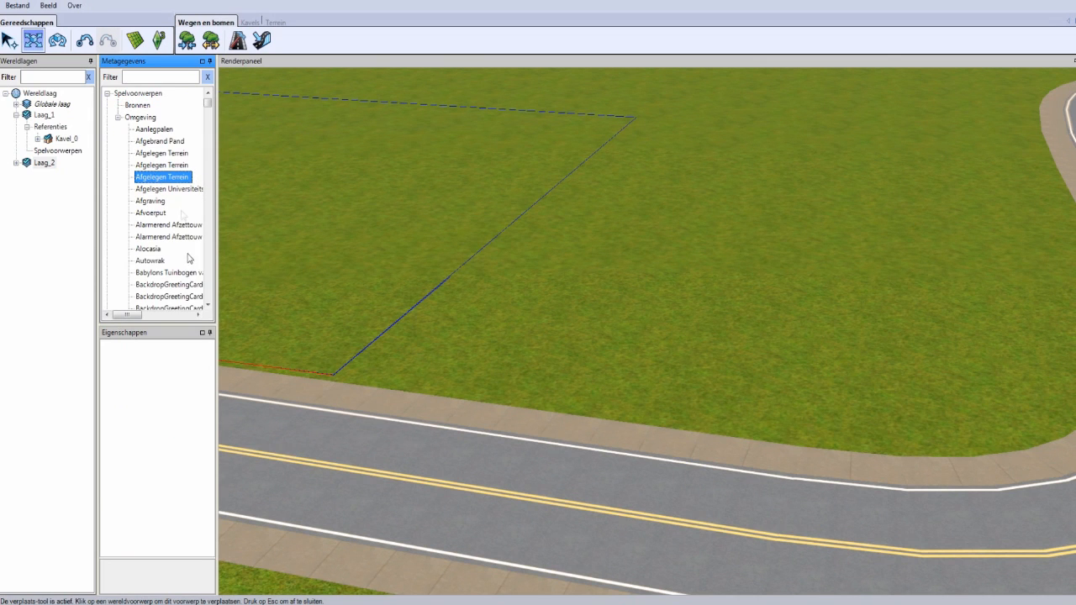
{"action": "left_click", "coordinate": [154, 263]}
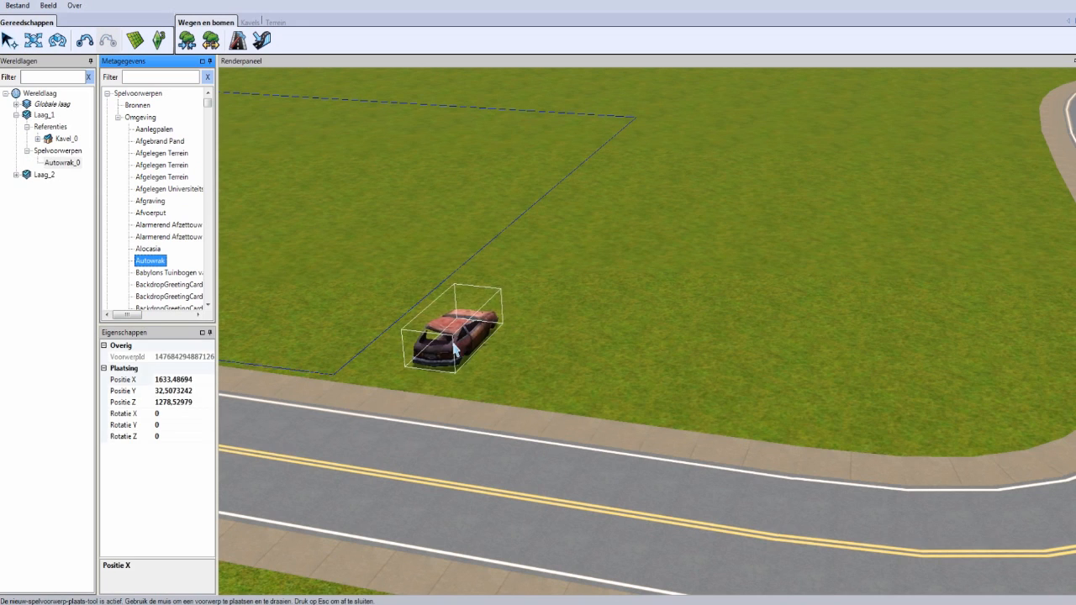
{"action": "scroll", "coordinate": [441, 345], "scroll_direction": "up", "scroll_amount": 5}
{"action": "left_click_drag", "start_coordinate": [391, 346], "coordinate": [528, 337]}
{"action": "key", "text": "Escape"}
Filter the object catalogue for "steen" and place a medium-sized decorative stone on the grass next to the car wreck.
{"action": "left_click", "coordinate": [177, 240]}
{"action": "left_click", "coordinate": [151, 78]}
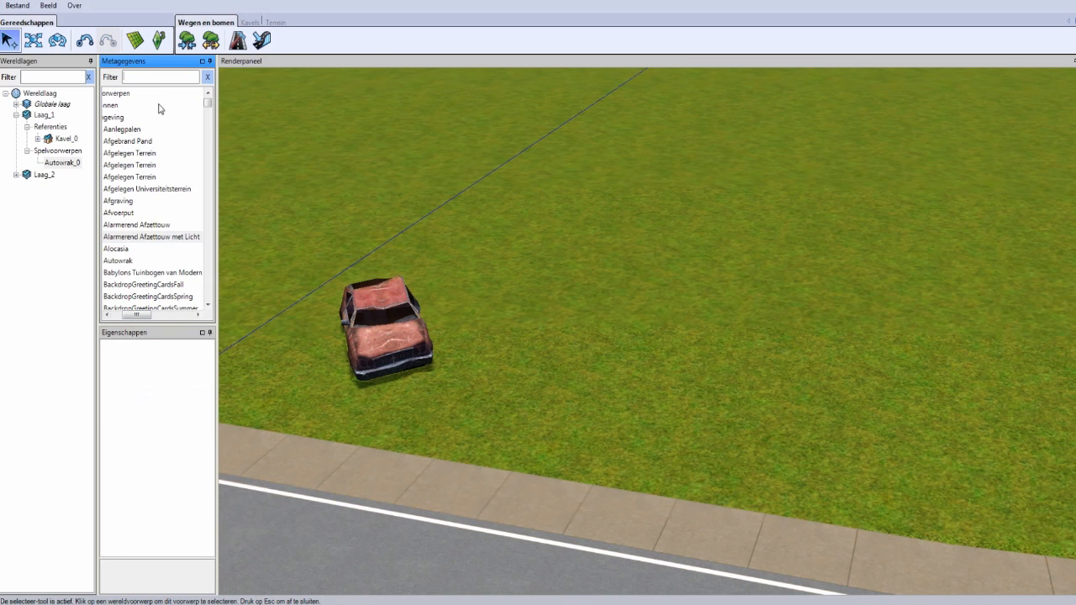
{"action": "type", "text": "steen"}
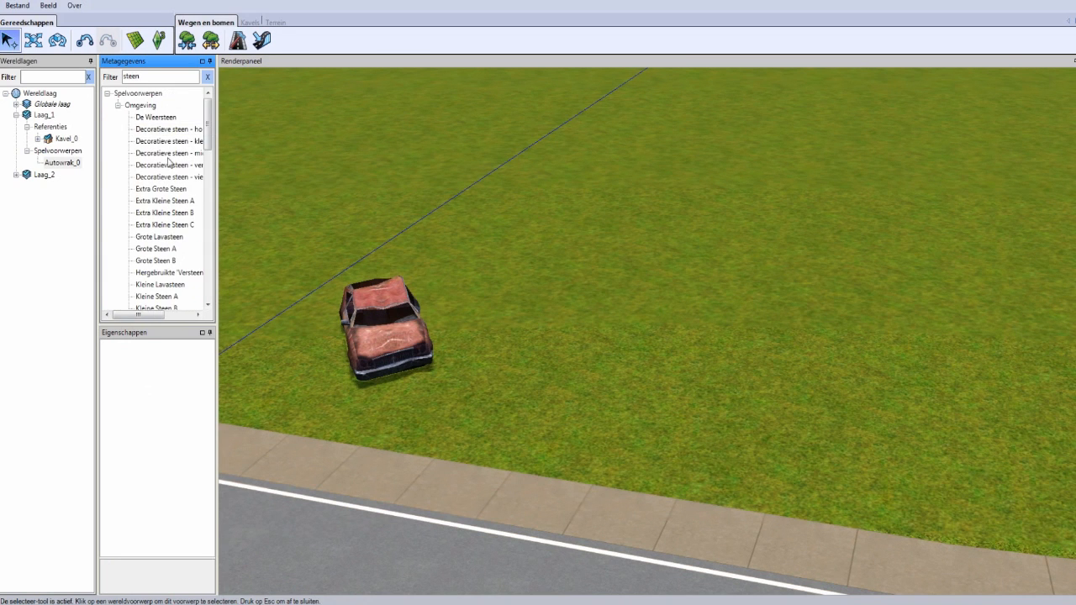
{"action": "left_click", "coordinate": [168, 154]}
{"action": "left_click", "coordinate": [498, 281]}
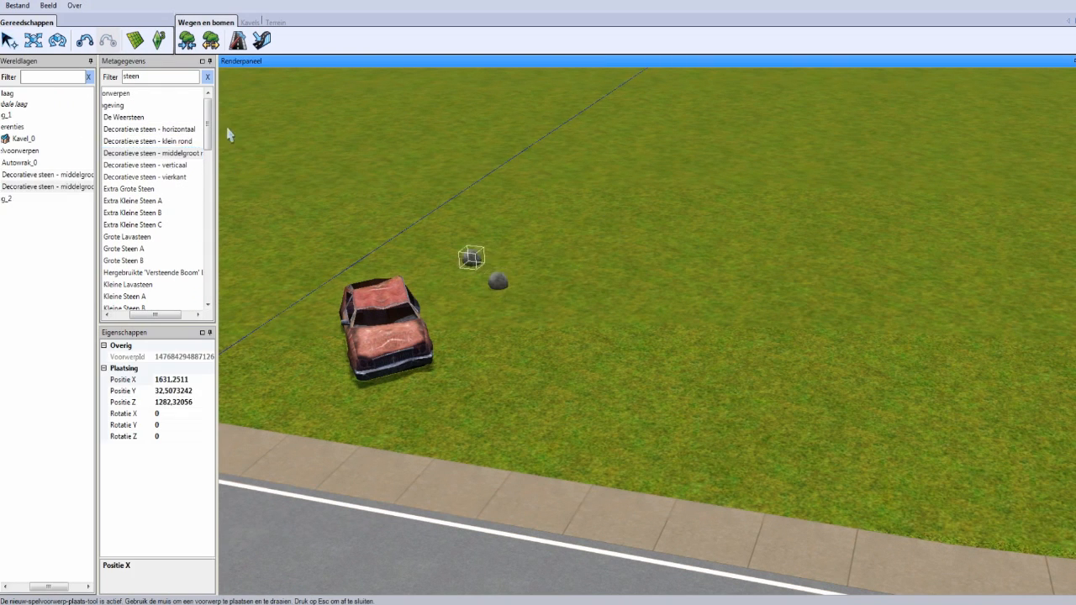
Place a Kleine Steen A boulder behind the decorative stone and a Peinzende Steen on the boulder's far side from the car wreck.
{"action": "left_click", "coordinate": [139, 297]}
{"action": "left_click", "coordinate": [656, 248]}
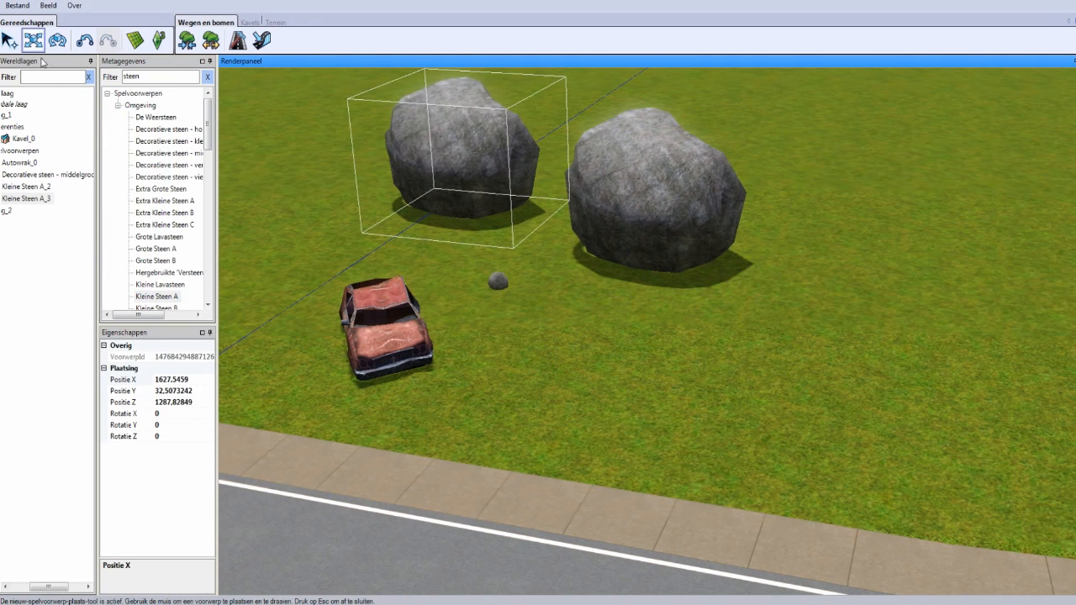
{"action": "key", "text": "Escape"}
{"action": "left_click_drag", "start_coordinate": [205, 133], "coordinate": [198, 172]}
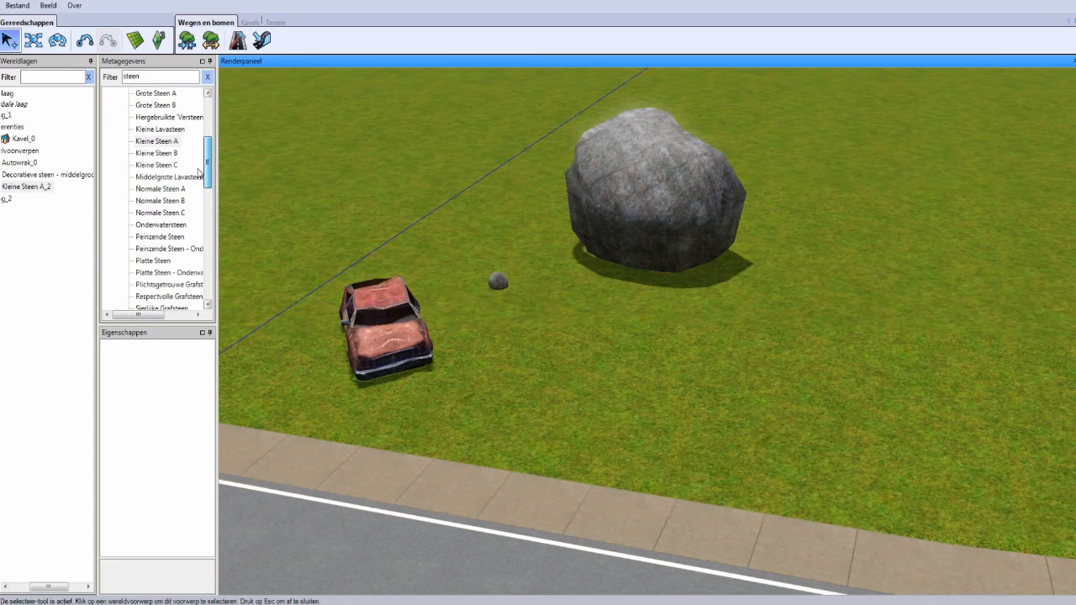
{"action": "left_click", "coordinate": [159, 237]}
{"action": "left_click", "coordinate": [828, 290]}
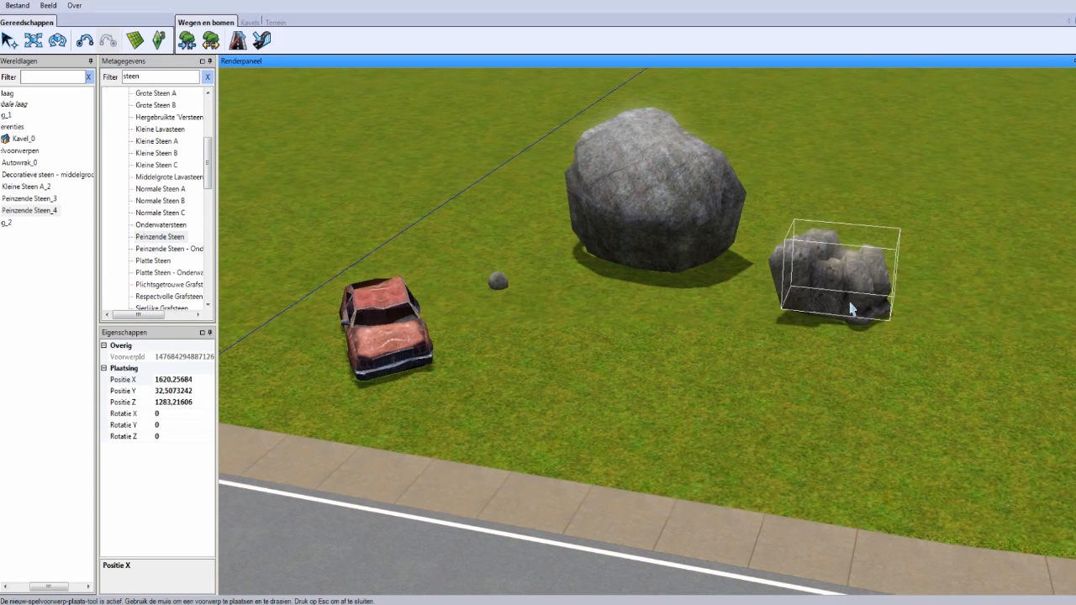
Sink the Peinzende Steen and the Kleine Steen A boulder slightly into the ground, the boulder to a Y position of about 32.27.
{"action": "left_click", "coordinate": [41, 44]}
{"action": "left_click", "coordinate": [774, 283]}
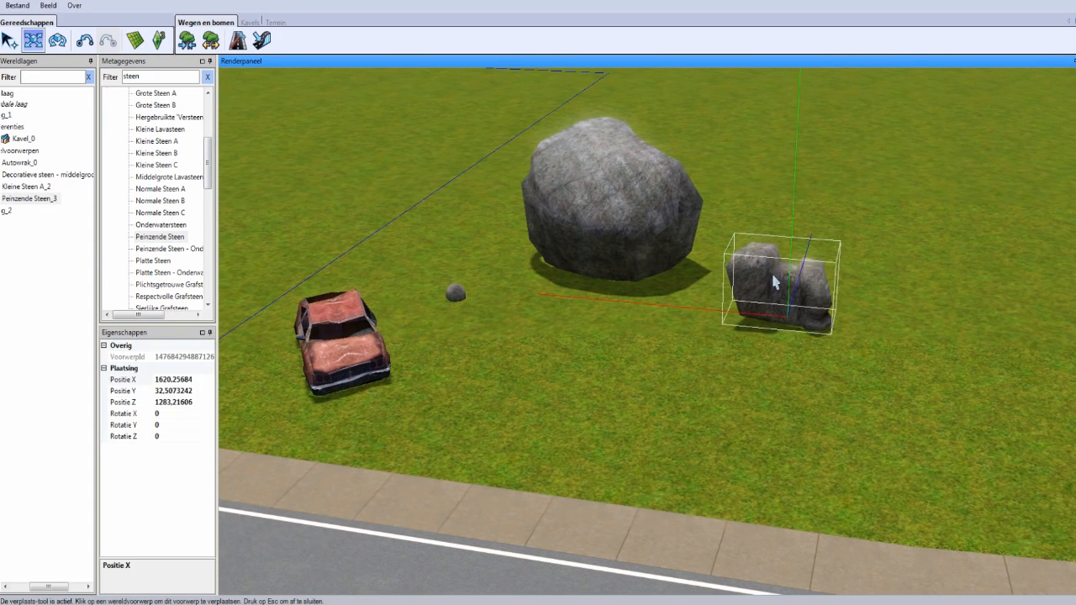
{"action": "mouse_move", "coordinate": [789, 292]}
{"action": "left_mouse_down"}
{"action": "mouse_move", "coordinate": [793, 314]}
{"action": "mouse_move", "coordinate": [792, 297]}
{"action": "left_mouse_up"}
{"action": "left_click", "coordinate": [611, 220]}
{"action": "mouse_move", "coordinate": [612, 223]}
{"action": "left_mouse_down"}
{"action": "mouse_move", "coordinate": [617, 283]}
{"action": "mouse_move", "coordinate": [615, 169]}
{"action": "mouse_move", "coordinate": [600, 173]}
{"action": "mouse_move", "coordinate": [606, 242]}
{"action": "left_mouse_up"}
Rotate the Kleine Steen A boulder to about X 178.7, Y 38.7 and Z -176.1.
{"action": "left_click", "coordinate": [57, 40]}
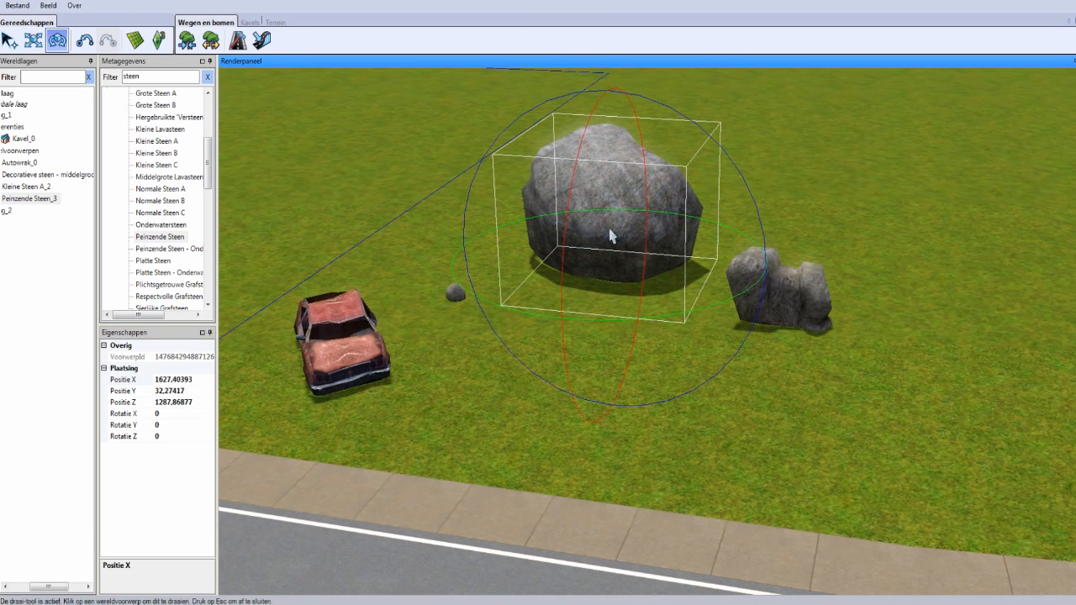
{"action": "left_click_drag", "start_coordinate": [739, 171], "coordinate": [748, 135]}
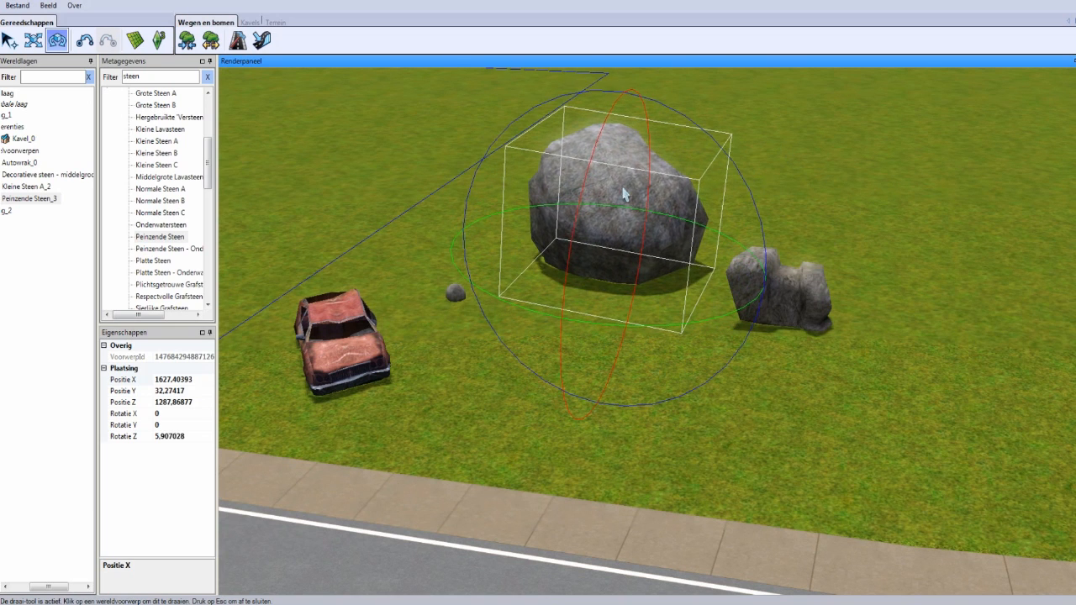
{"action": "mouse_move", "coordinate": [576, 210]}
{"action": "left_mouse_down"}
{"action": "mouse_move", "coordinate": [560, 324]}
{"action": "mouse_move", "coordinate": [750, 358]}
{"action": "mouse_move", "coordinate": [642, 202]}
{"action": "mouse_move", "coordinate": [725, 344]}
{"action": "mouse_move", "coordinate": [528, 166]}
{"action": "mouse_move", "coordinate": [560, 86]}
{"action": "mouse_move", "coordinate": [579, 199]}
{"action": "mouse_move", "coordinate": [557, 215]}
{"action": "left_mouse_up"}
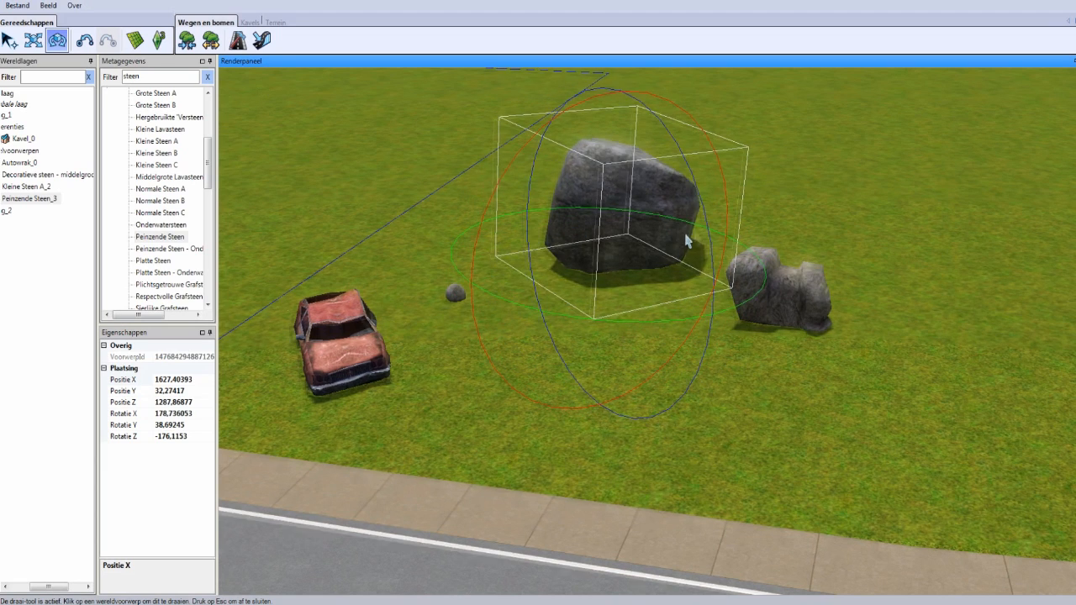
Clear the catalogue filter and place a treeTropical from the Bomen category on the grass between the stones and the curved road.
{"action": "right_click_drag", "start_coordinate": [684, 229], "coordinate": [655, 223]}
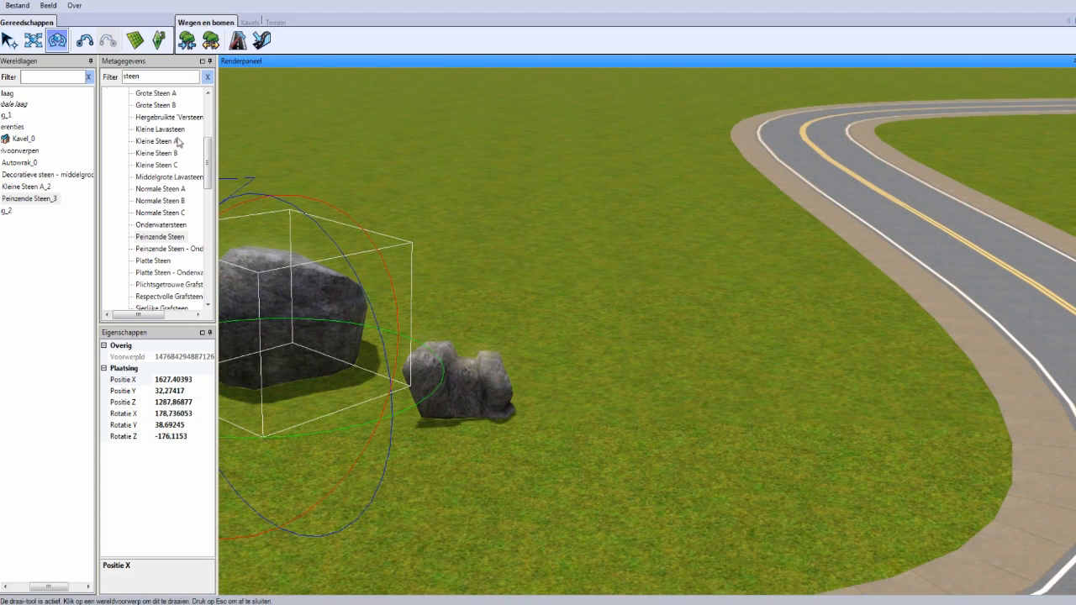
{"action": "left_click", "coordinate": [207, 77]}
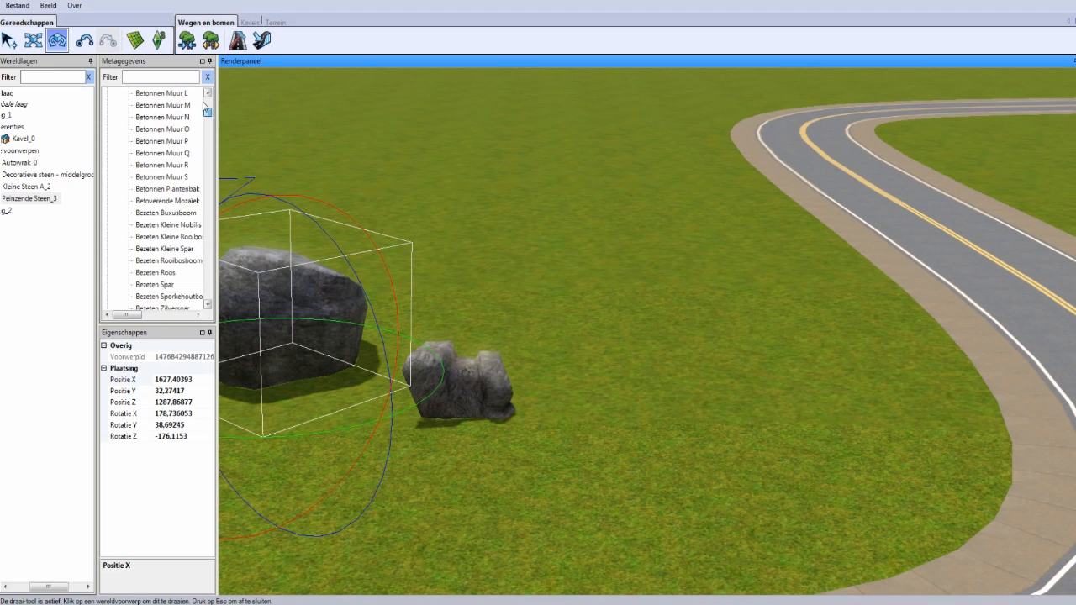
{"action": "left_click", "coordinate": [117, 114]}
{"action": "left_click", "coordinate": [107, 129]}
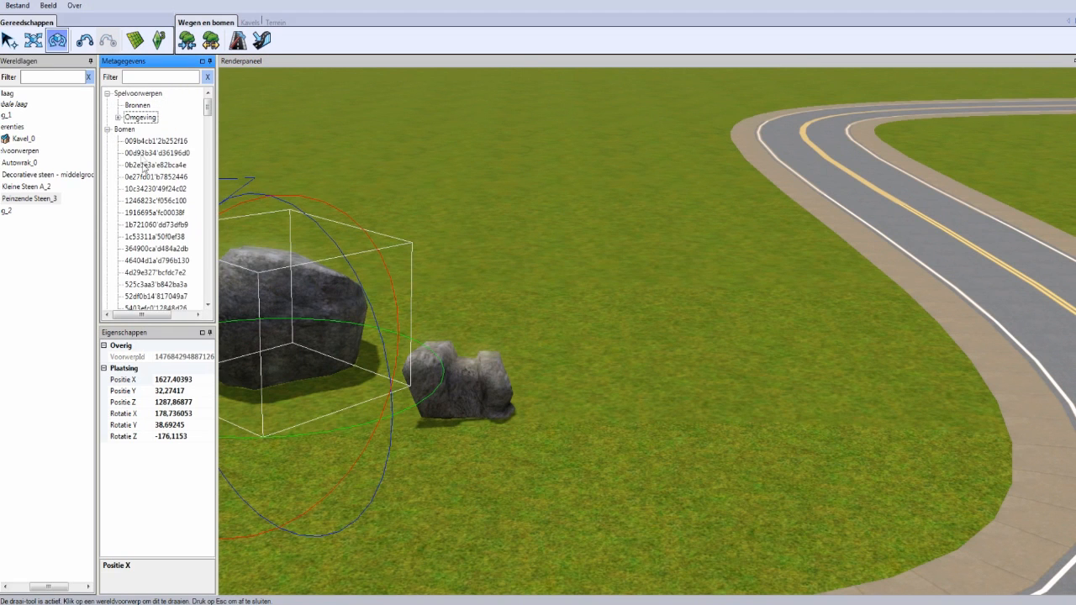
{"action": "left_click_drag", "start_coordinate": [209, 111], "coordinate": [210, 300]}
{"action": "left_click_drag", "start_coordinate": [149, 274], "coordinate": [717, 178]}
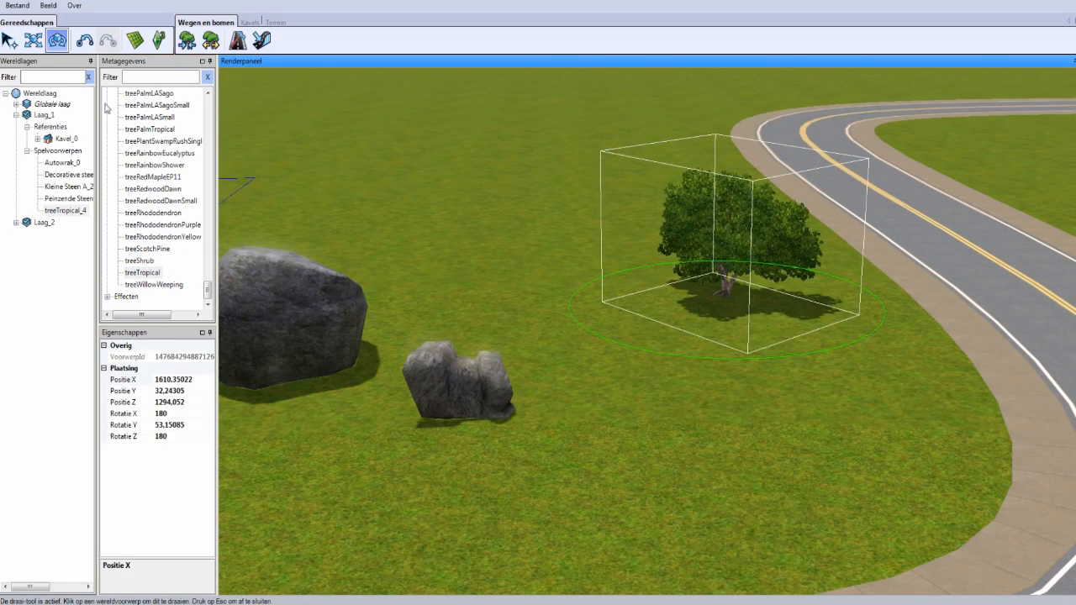
Place a row of seven treePalmTropical palms along the grass verge on the stones' side of the road, from the bend past the car wreck.
{"action": "left_click", "coordinate": [152, 178]}
{"action": "left_click_drag", "start_coordinate": [155, 129], "coordinate": [838, 320]}
{"action": "scroll", "coordinate": [839, 320], "scroll_direction": "down", "scroll_amount": 5}
{"action": "left_click", "coordinate": [763, 385]}
{"action": "left_click", "coordinate": [673, 409]}
{"action": "left_click", "coordinate": [535, 434]}
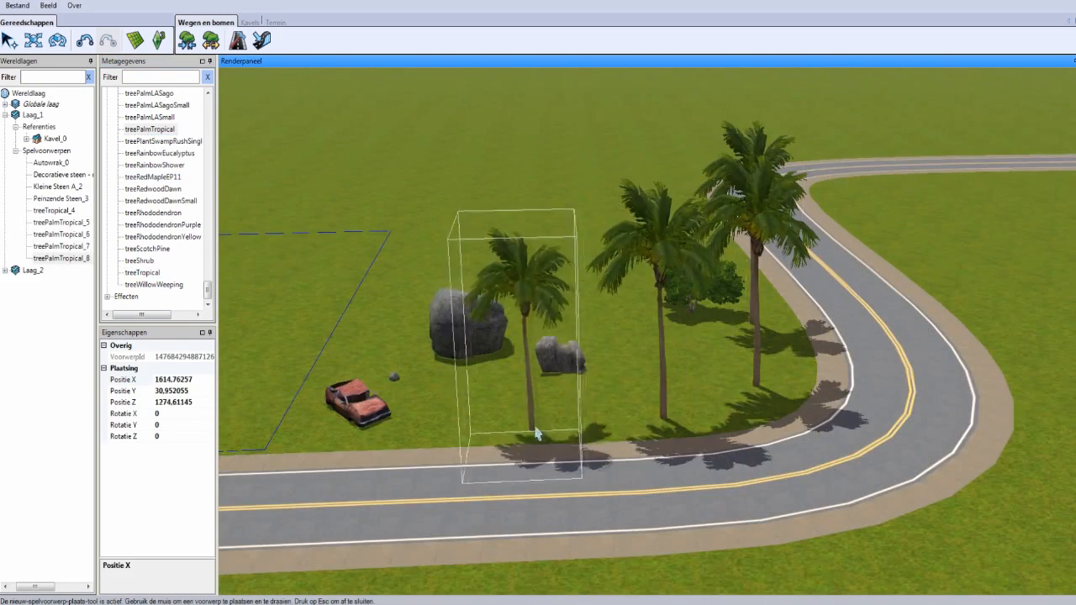
{"action": "left_click", "coordinate": [449, 439]}
{"action": "left_click", "coordinate": [502, 438]}
{"action": "left_click", "coordinate": [331, 439]}
Line the opposite side of the road with ten treePalmTropical palms, around the outside of the bend and along the straight stretch, and end placement.
{"action": "left_click", "coordinate": [679, 338]}
{"action": "left_click", "coordinate": [713, 365]}
{"action": "left_click", "coordinate": [750, 408]}
{"action": "left_click", "coordinate": [782, 473]}
{"action": "left_click", "coordinate": [766, 543]}
{"action": "scroll", "coordinate": [766, 543], "scroll_direction": "down", "scroll_amount": 2}
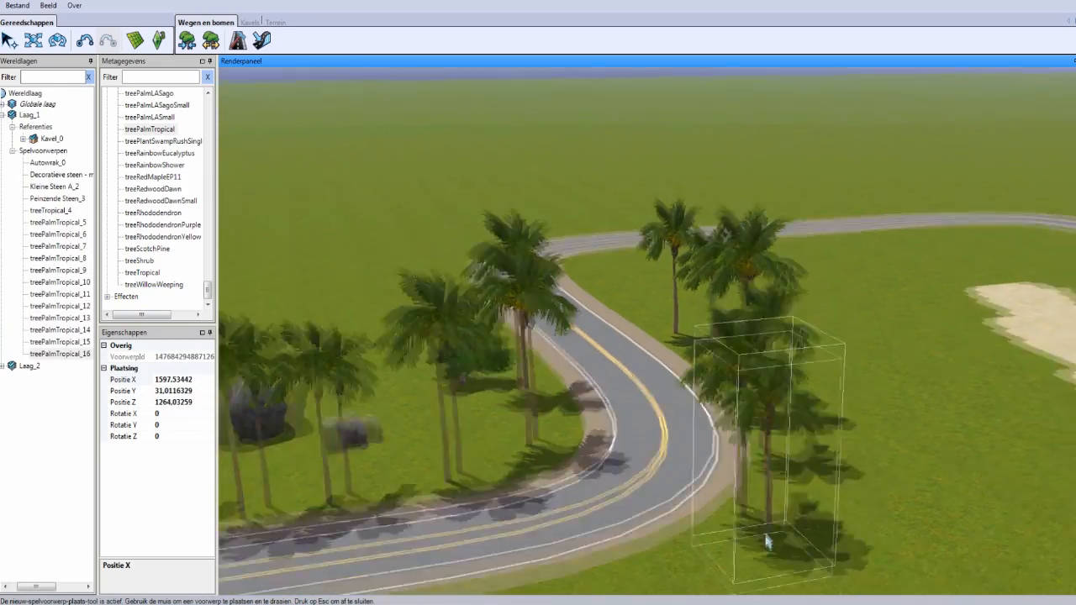
{"action": "left_click", "coordinate": [814, 531]}
{"action": "left_click", "coordinate": [710, 557]}
{"action": "left_click", "coordinate": [584, 572]}
{"action": "left_click", "coordinate": [467, 582]}
{"action": "right_click_drag", "start_coordinate": [361, 587], "coordinate": [469, 529]}
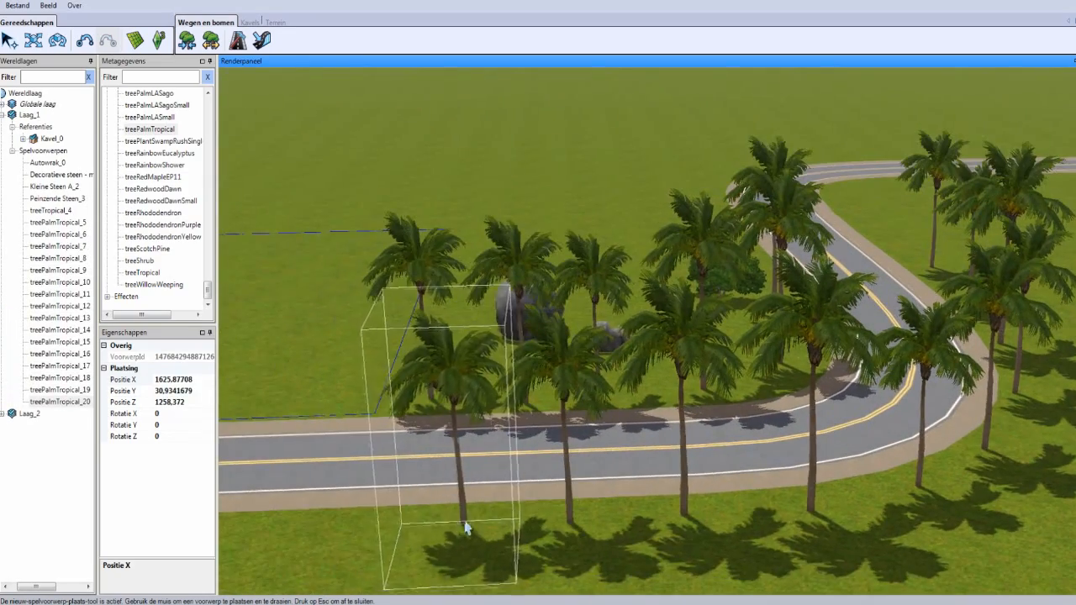
{"action": "left_click", "coordinate": [468, 528]}
{"action": "left_click", "coordinate": [362, 538]}
{"action": "left_click", "coordinate": [9, 40]}
Turn on the snapping grid over the terrain around the roads and painted ground patches.
{"action": "right_click_drag", "start_coordinate": [614, 173], "coordinate": [646, 227]}
{"action": "scroll", "coordinate": [603, 222], "scroll_direction": "down", "scroll_amount": 10}
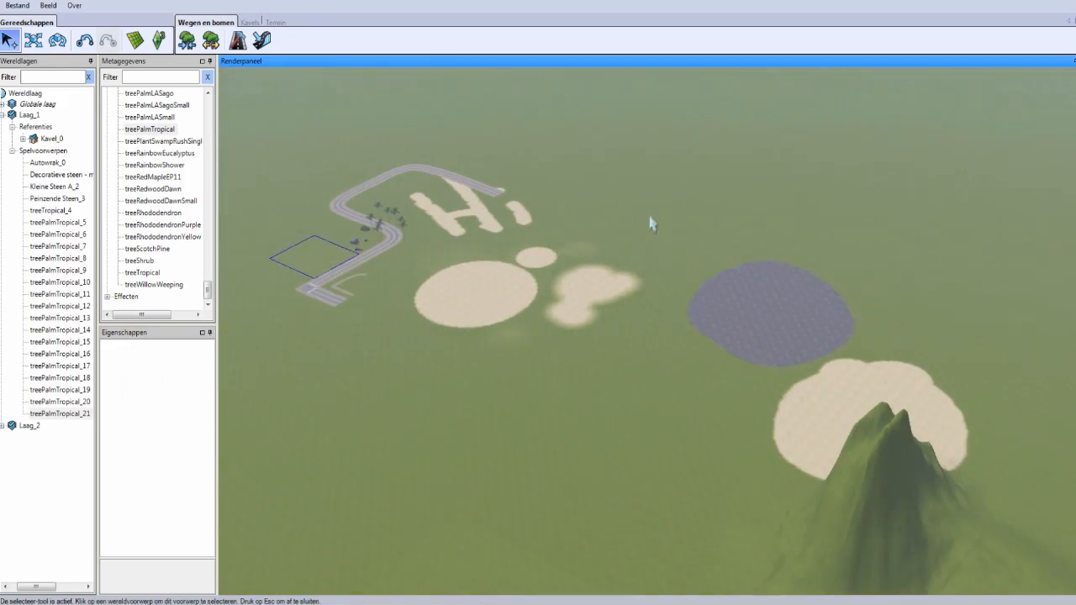
{"action": "right_click_drag", "start_coordinate": [653, 225], "coordinate": [575, 224]}
{"action": "left_click", "coordinate": [135, 42]}
{"action": "scroll", "coordinate": [575, 225], "scroll_direction": "up", "scroll_amount": 5}
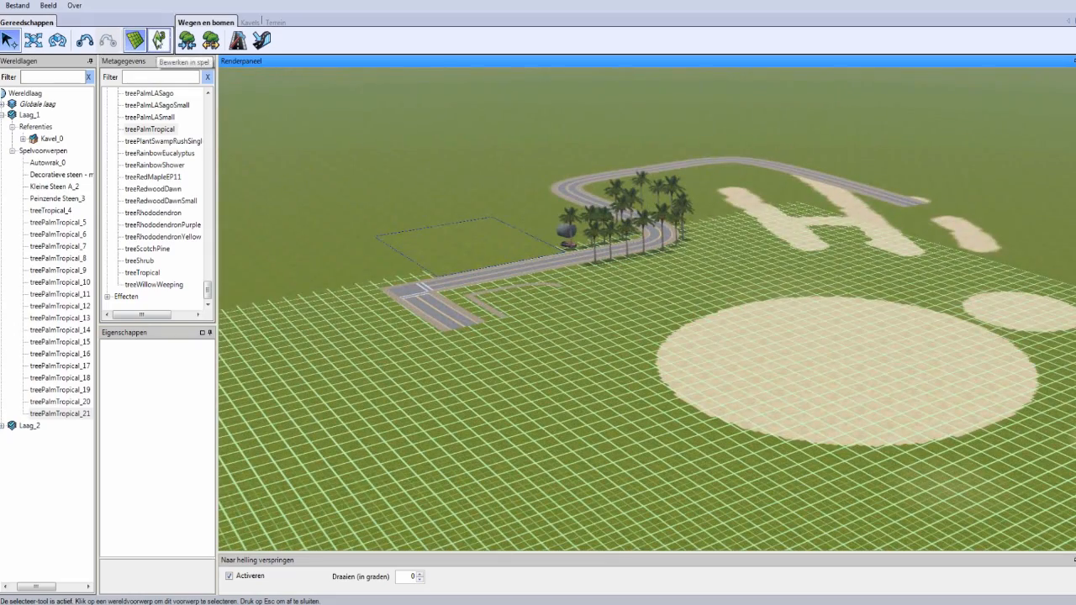
Try to clone the empty lot beside the road junction.
{"action": "left_click", "coordinate": [248, 23]}
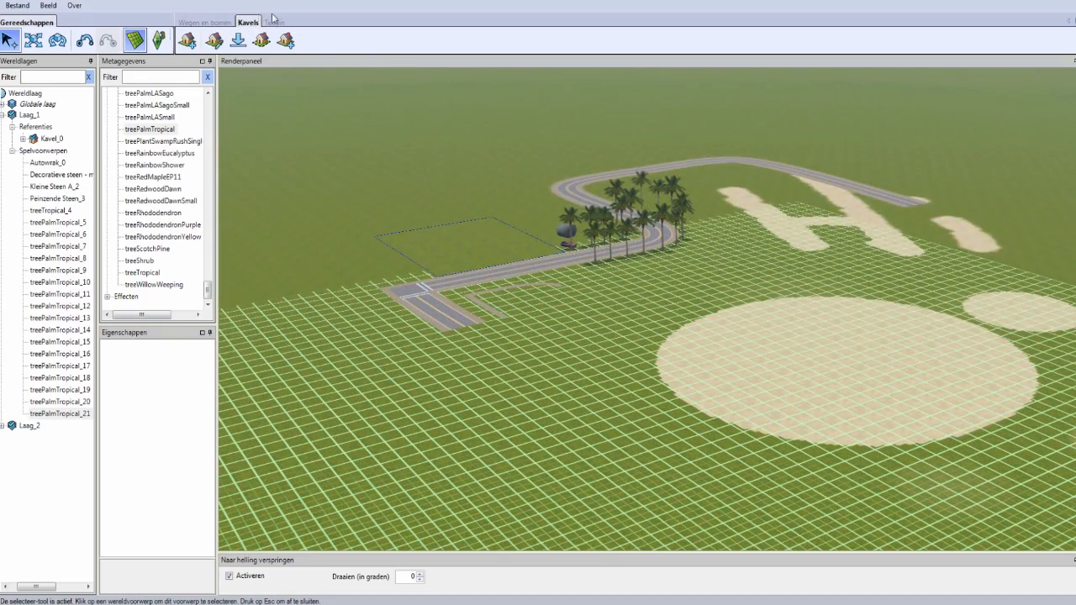
{"action": "left_click", "coordinate": [214, 40]}
{"action": "scroll", "coordinate": [401, 236], "scroll_direction": "up", "scroll_amount": 4}
{"action": "scroll", "coordinate": [401, 236], "scroll_direction": "up", "scroll_amount": 5}
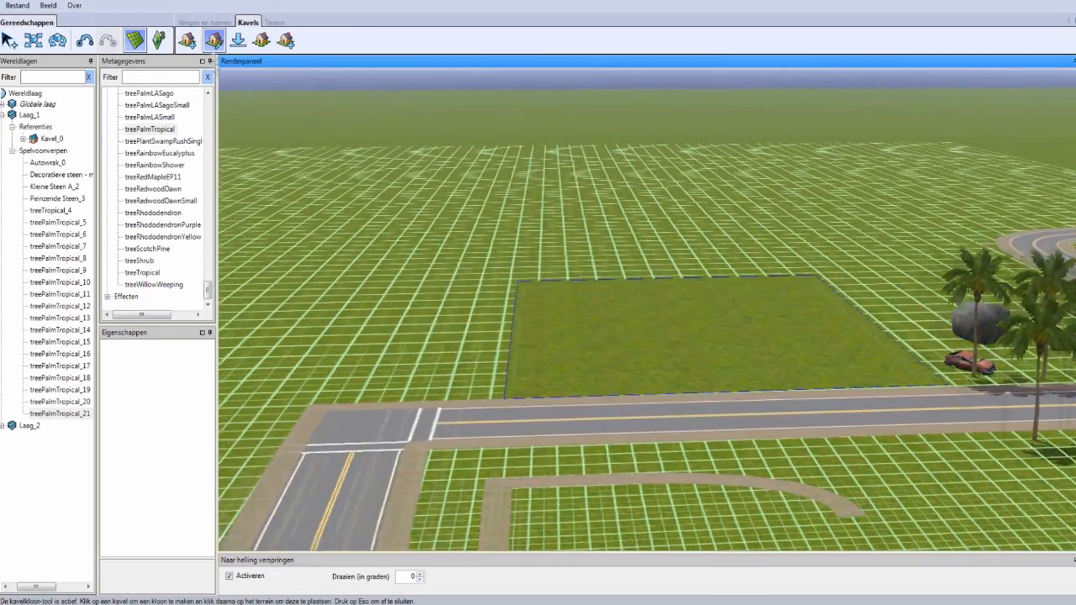
{"action": "left_click", "coordinate": [632, 346]}
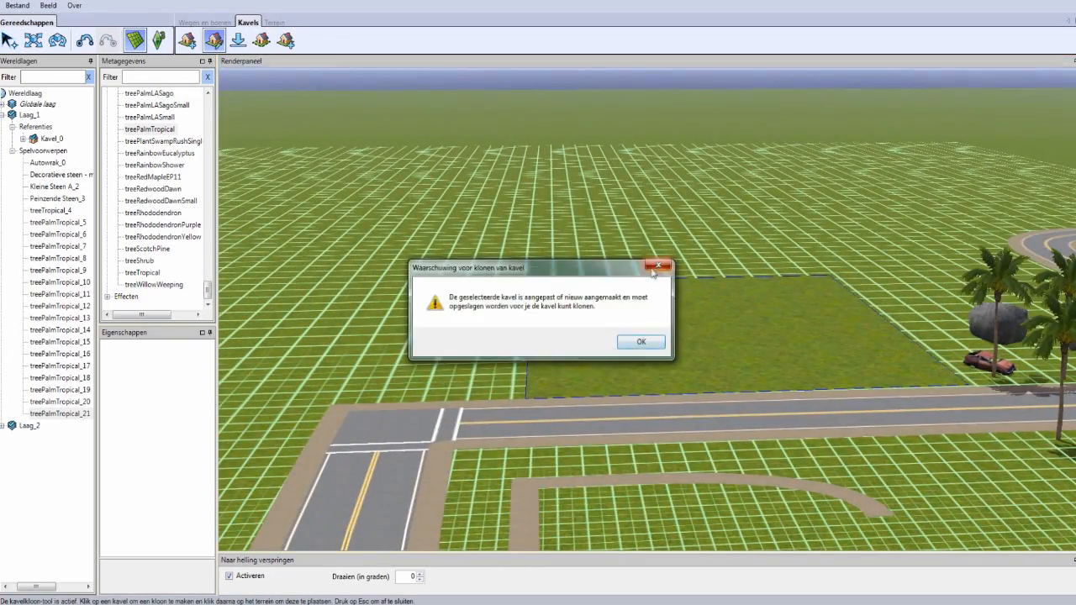
{"action": "left_click", "coordinate": [633, 346]}
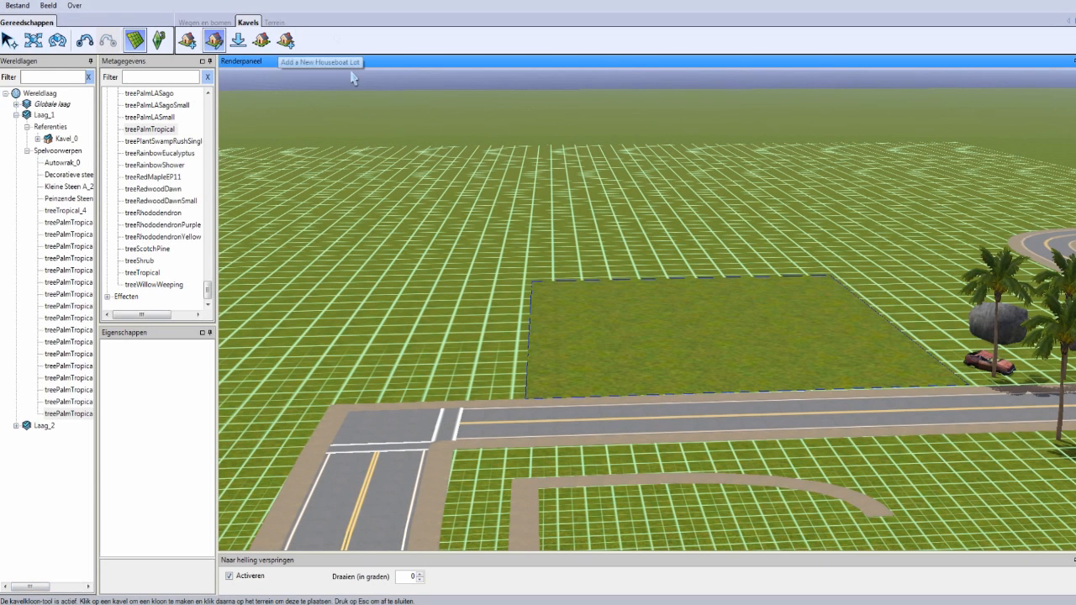